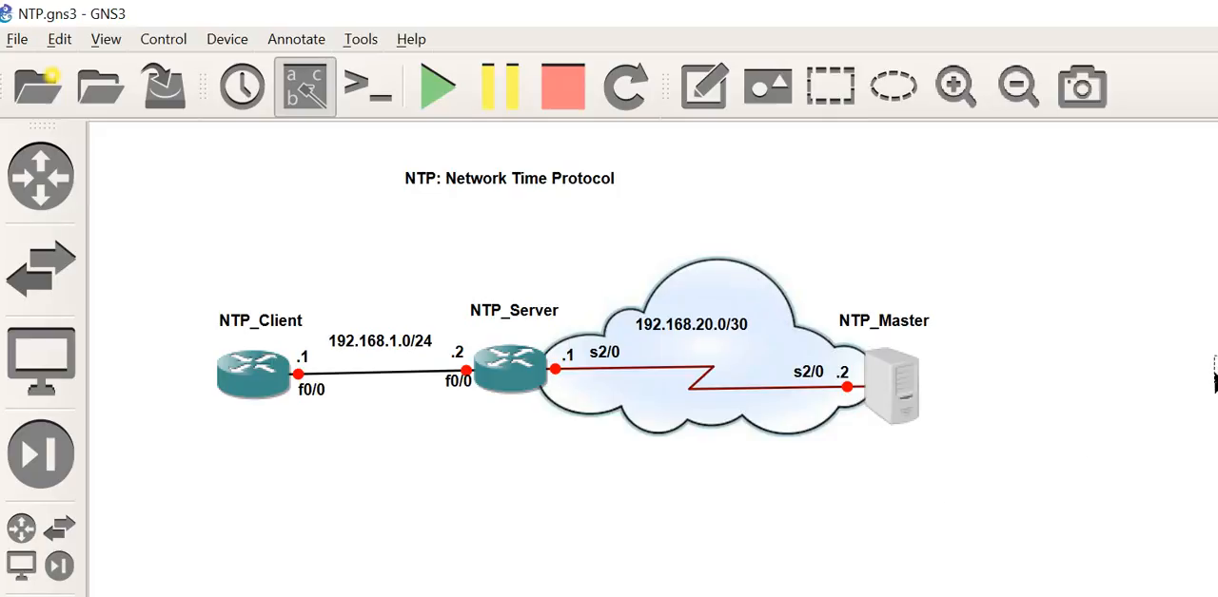
Step: Place the labels Stratum 0 below NTP_Master, Stratum 1 below NTP_Server and Stratum 2 below NTP_Client
{"action": "left_click_drag", "start_coordinate": [1204, 375], "coordinate": [878, 455]}
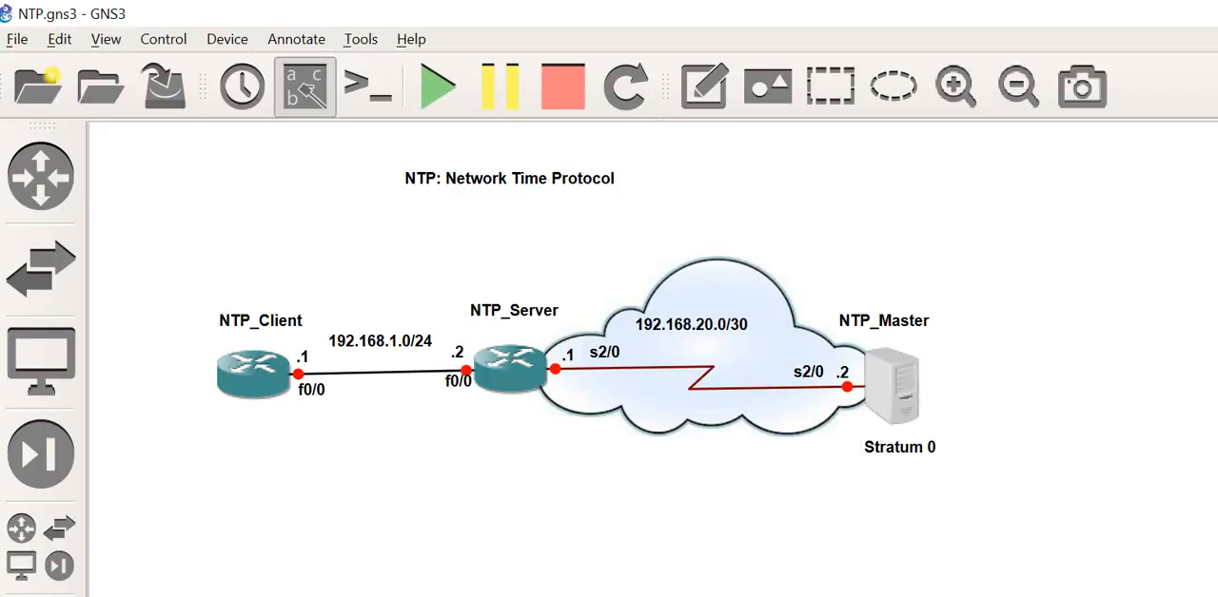
{"action": "left_click_drag", "start_coordinate": [1208, 443], "coordinate": [498, 429]}
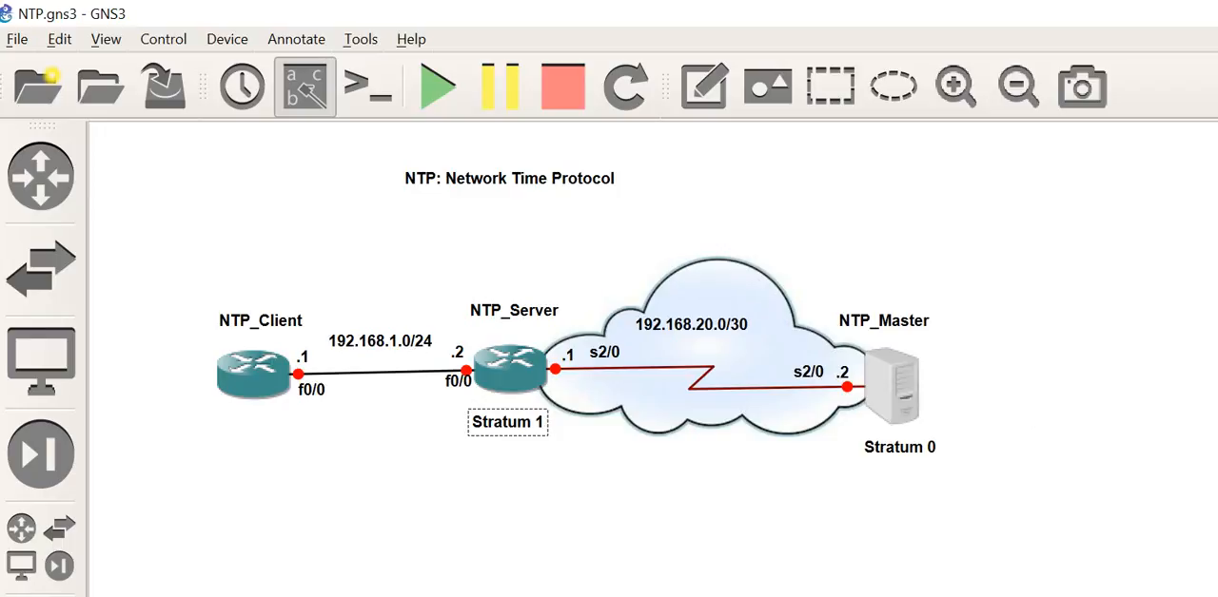
{"action": "left_click_drag", "start_coordinate": [1217, 445], "coordinate": [257, 439]}
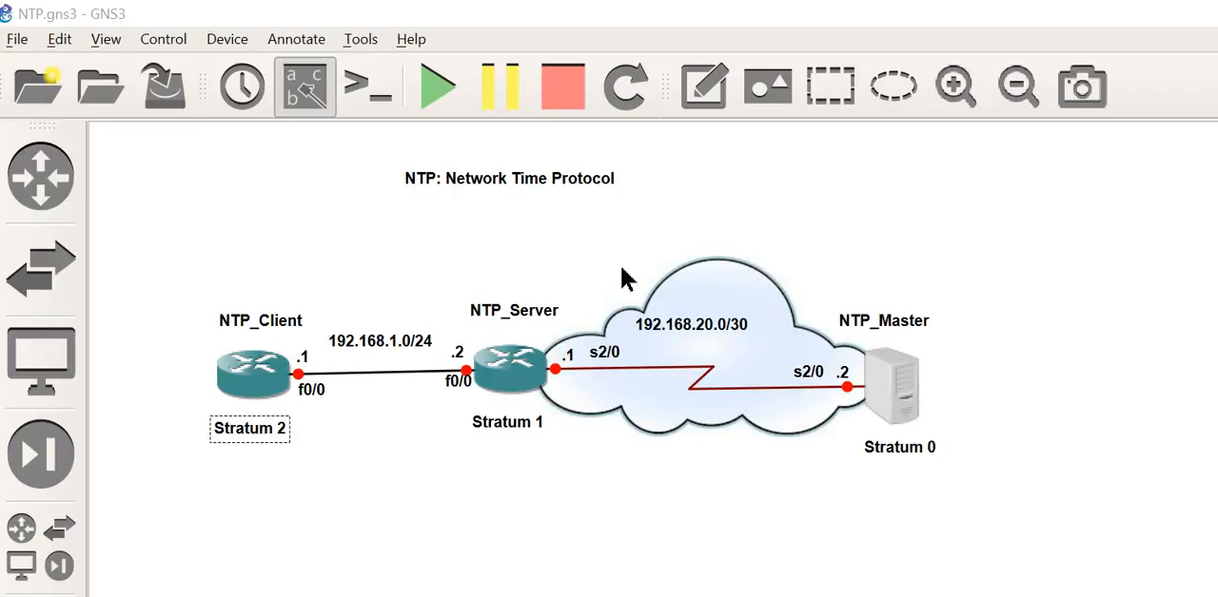
Step: Start all the nodes and open the NTP_Server console in a shortened window above the topology devices
{"action": "left_click", "coordinate": [439, 89]}
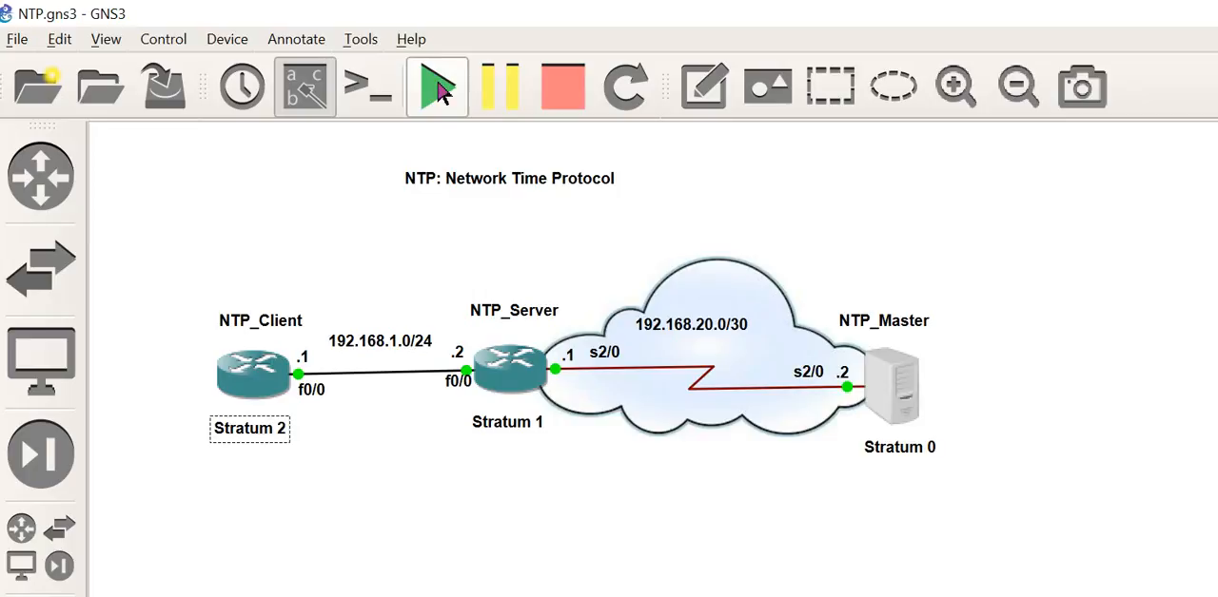
{"action": "right_click", "coordinate": [518, 378]}
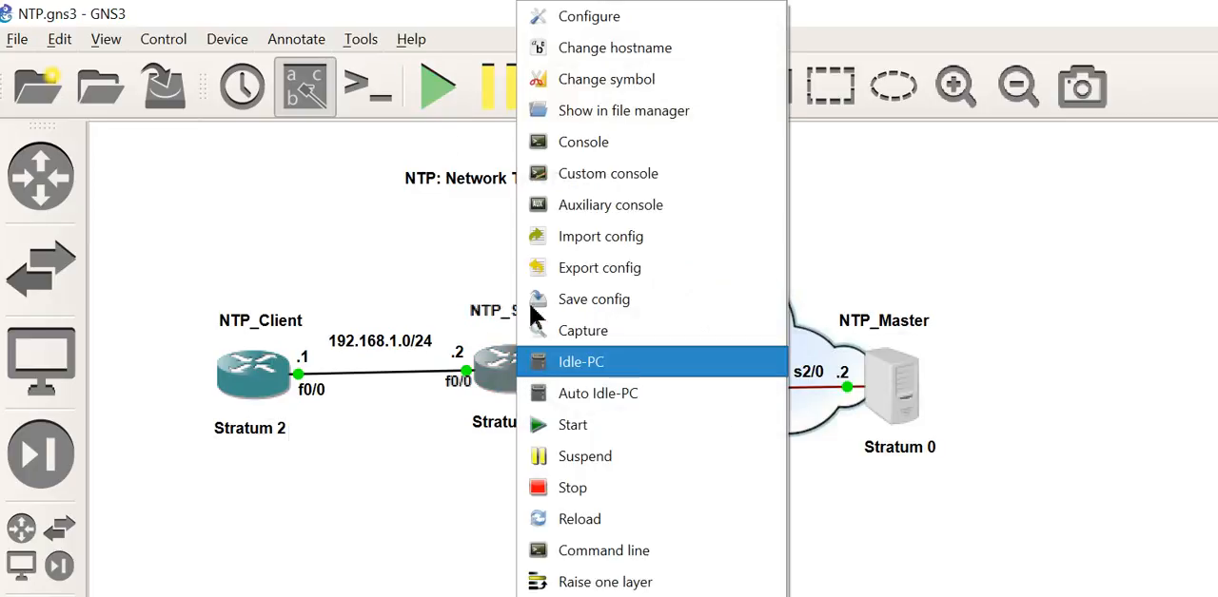
{"action": "left_click", "coordinate": [579, 145]}
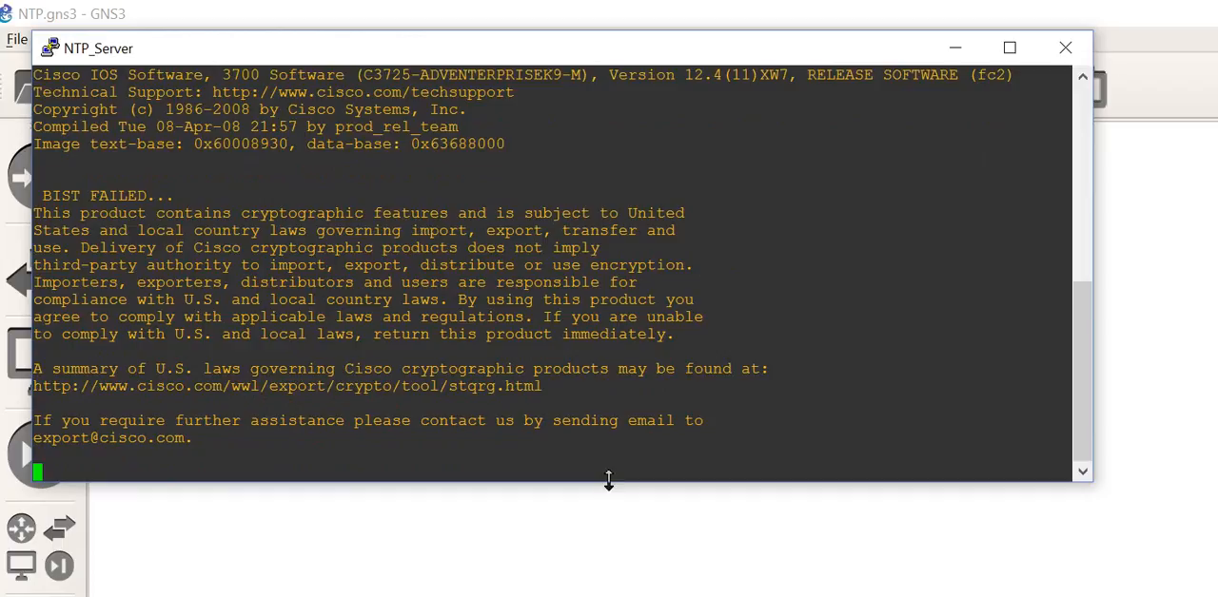
{"action": "left_click_drag", "start_coordinate": [610, 481], "coordinate": [656, 249]}
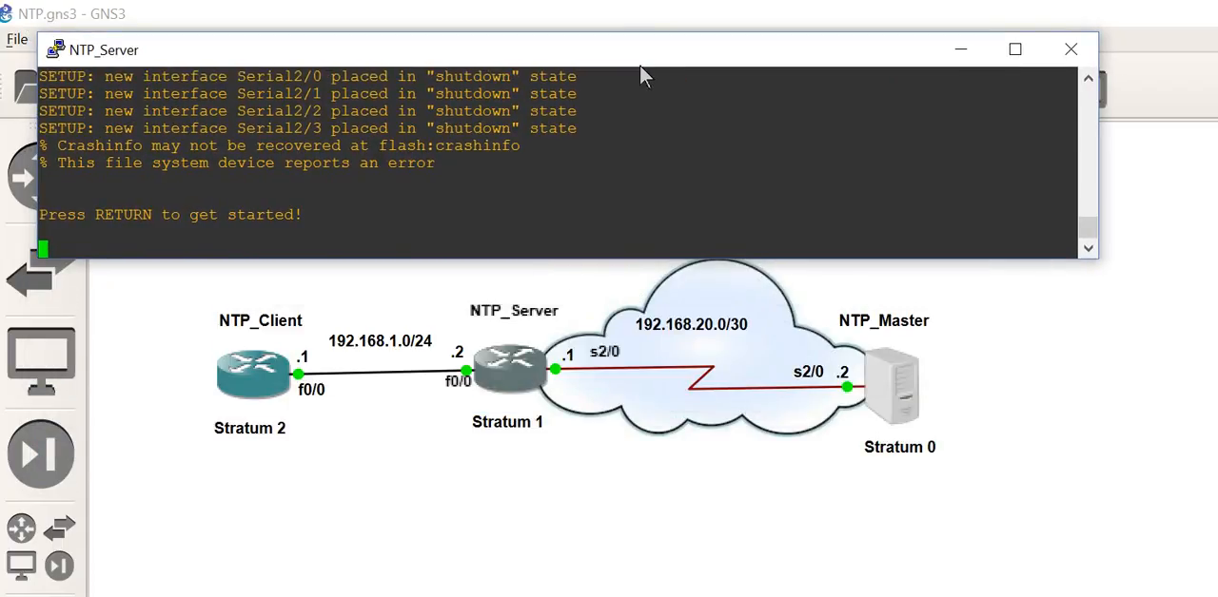
{"action": "left_click_drag", "start_coordinate": [645, 61], "coordinate": [768, 89]}
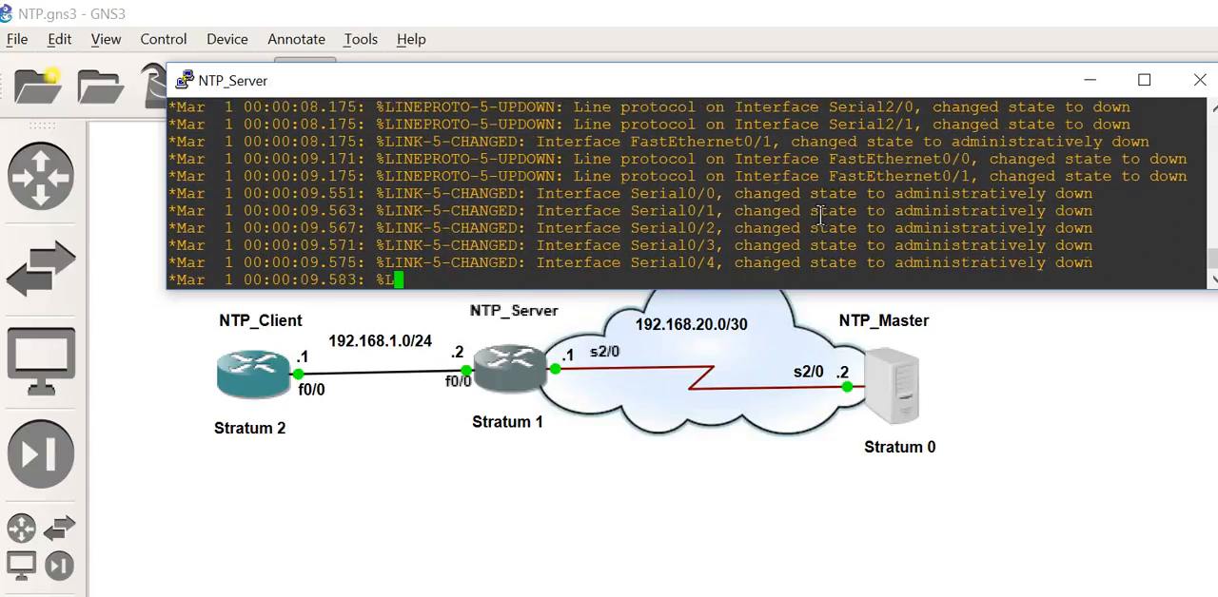
Step: Enter global configuration mode on NTP_Server with conf t
{"action": "key", "text": "Return"}
{"action": "key", "text": "Return"}
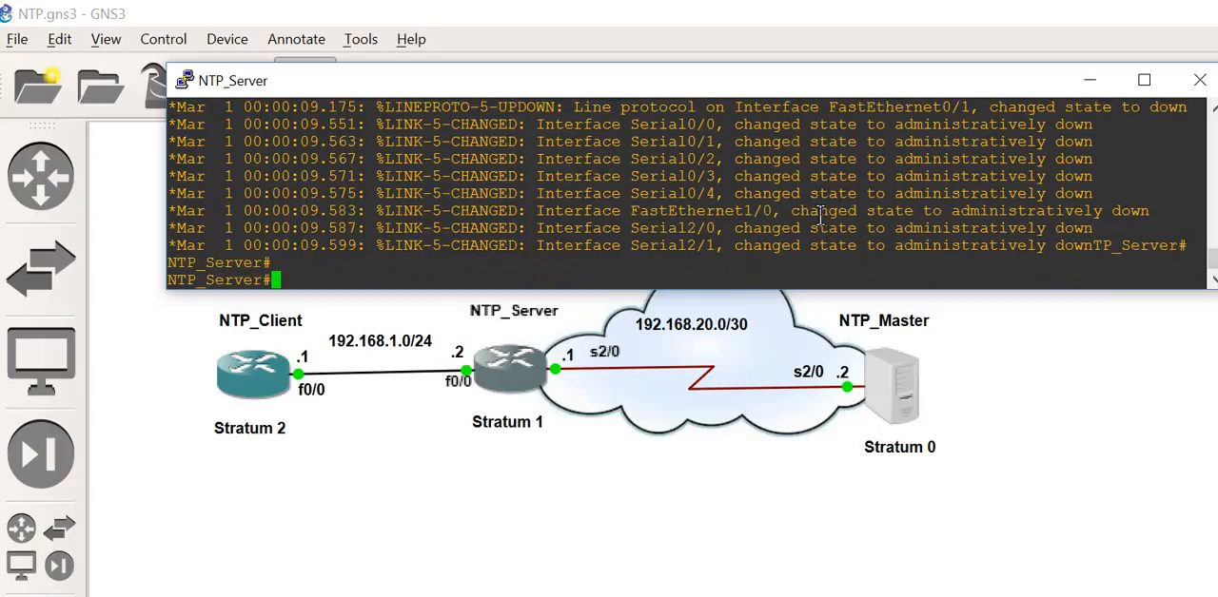
{"action": "type", "text": "conf t"}
{"action": "key", "text": "Return"}
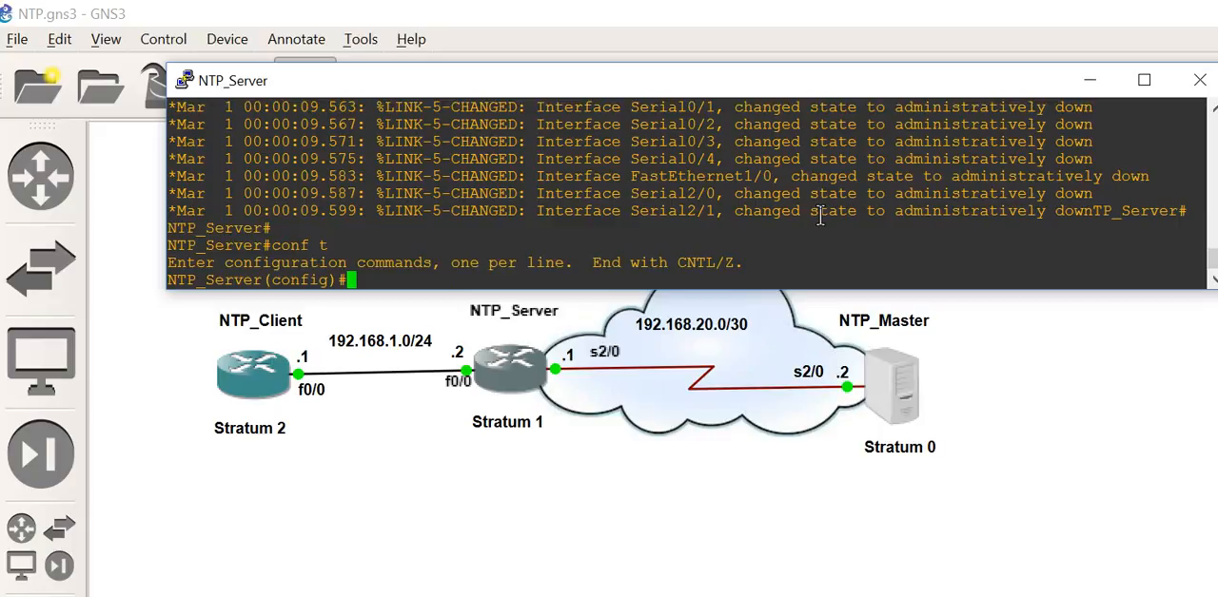
Step: Try to enter the service password command on NTP_Server as "sevice passw"
{"action": "type", "text": "sevice pass"}
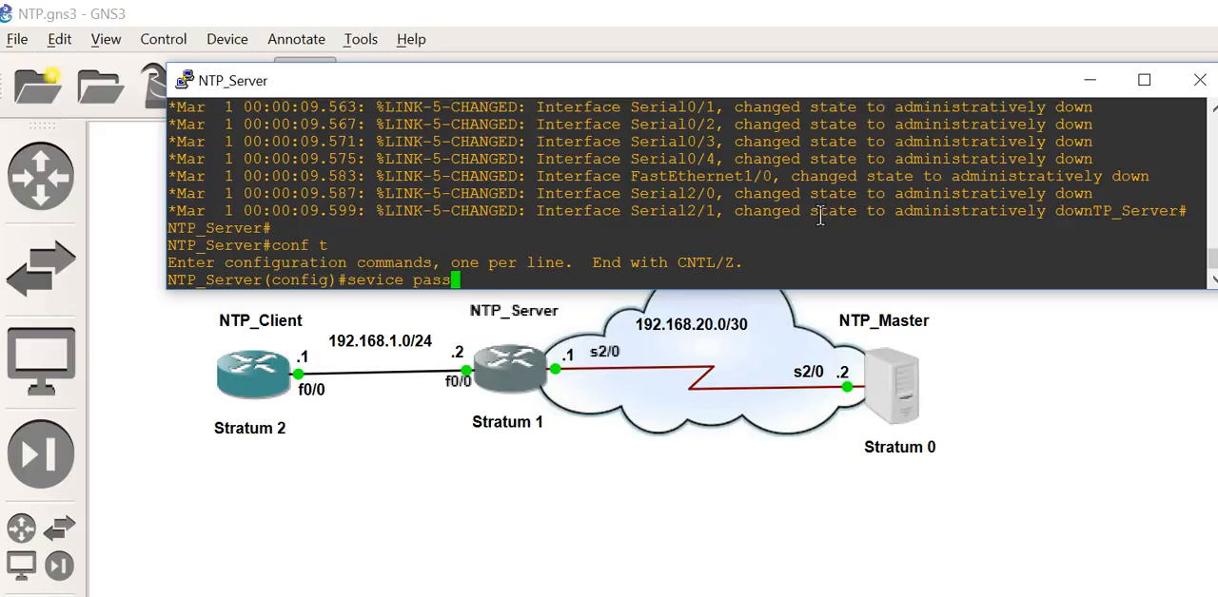
{"action": "key", "text": "Tab"}
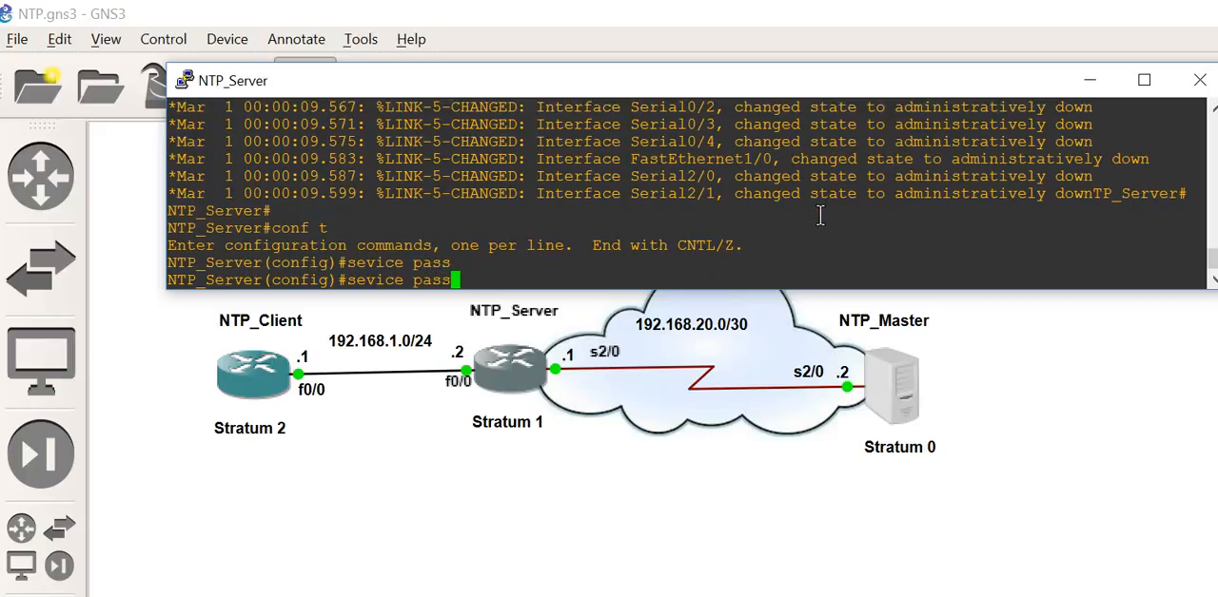
{"action": "type", "text": "w"}
{"action": "key", "text": "Return"}
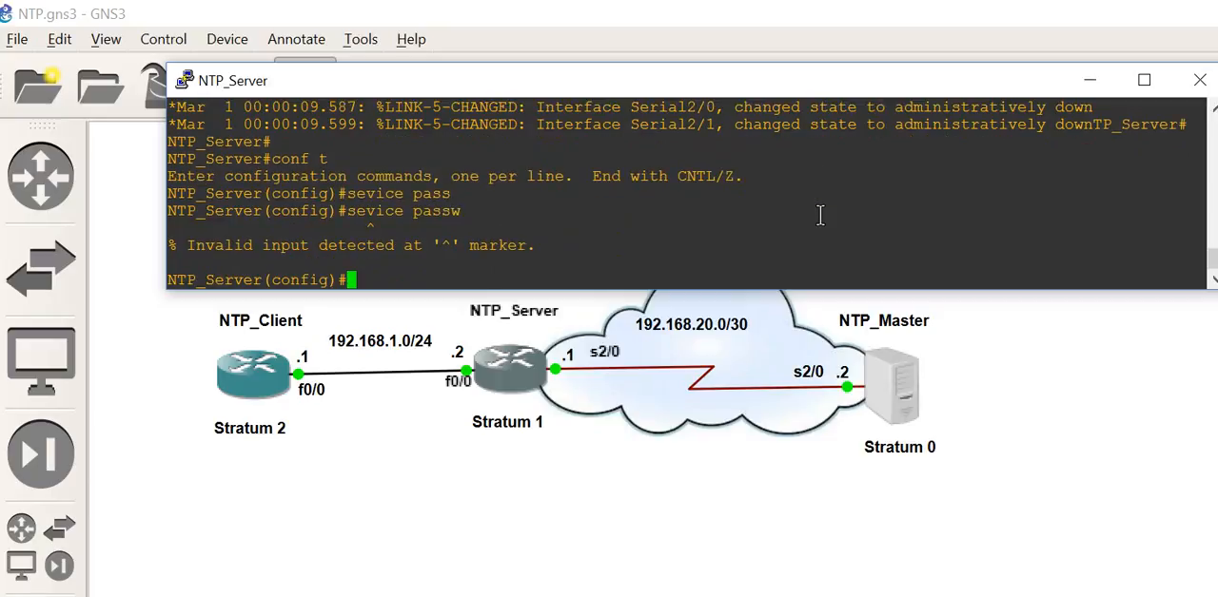
Step: Enable the password-encryption service on NTP_Server
{"action": "type", "text": "service pass"}
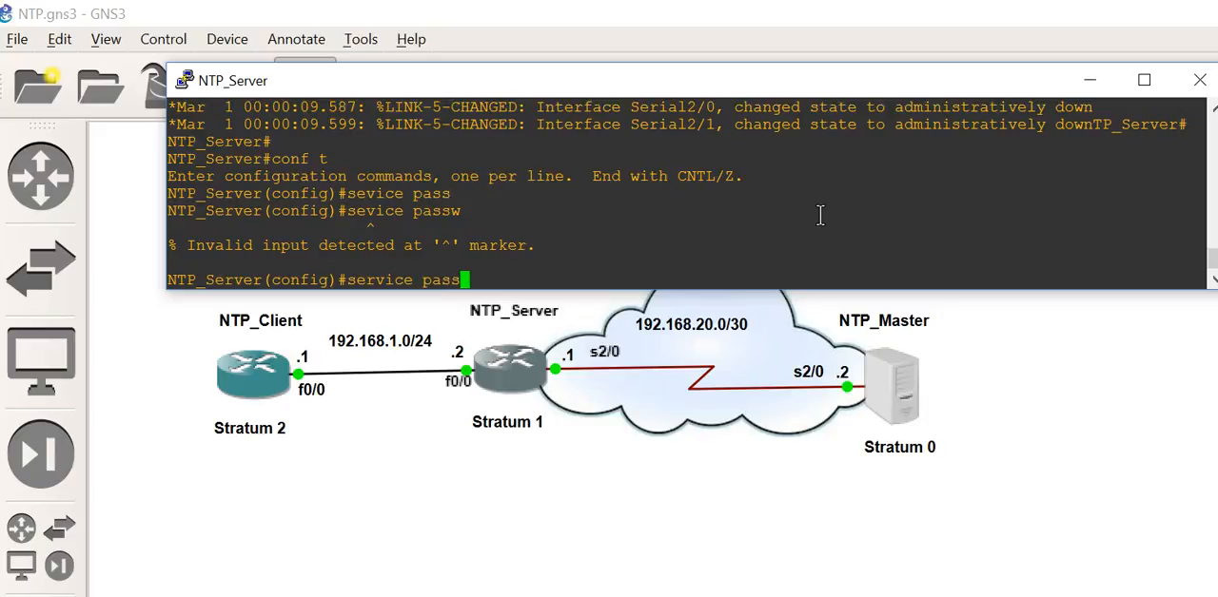
{"action": "key", "text": "Tab"}
{"action": "key", "text": "Return"}
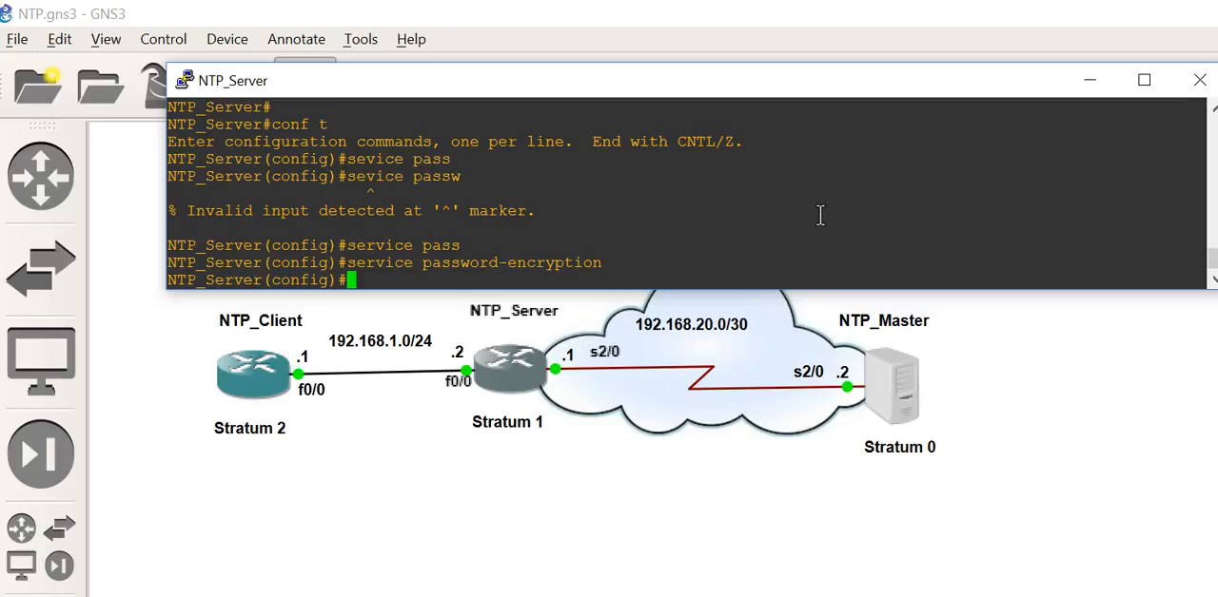
Step: Set the minimum password length on NTP_Server to 10 characters with the security password min-length command
{"action": "type", "text": "security pass"}
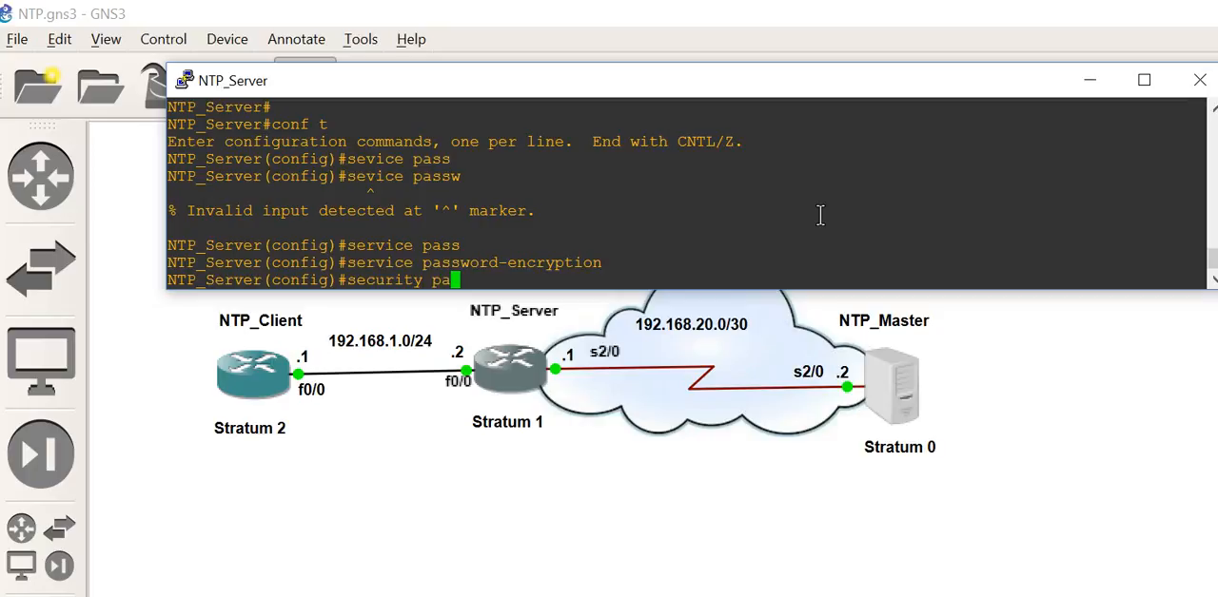
{"action": "key", "text": "Tab"}
{"action": "key", "text": "BackSpace"}
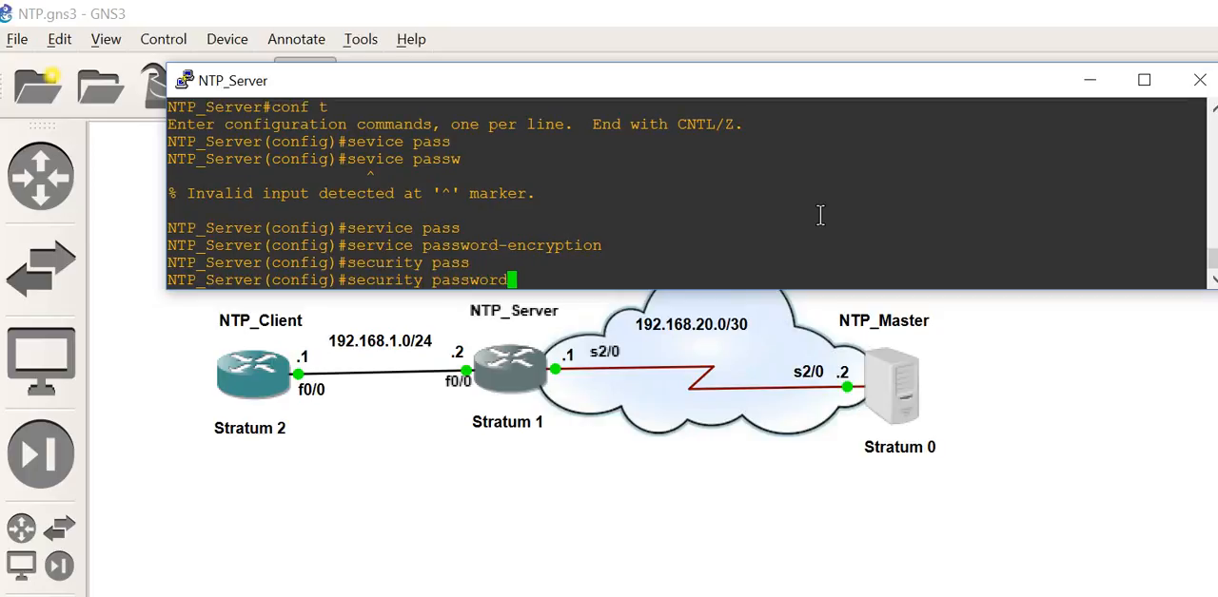
{"action": "type", "text": "m"}
{"action": "key", "text": "Tab"}
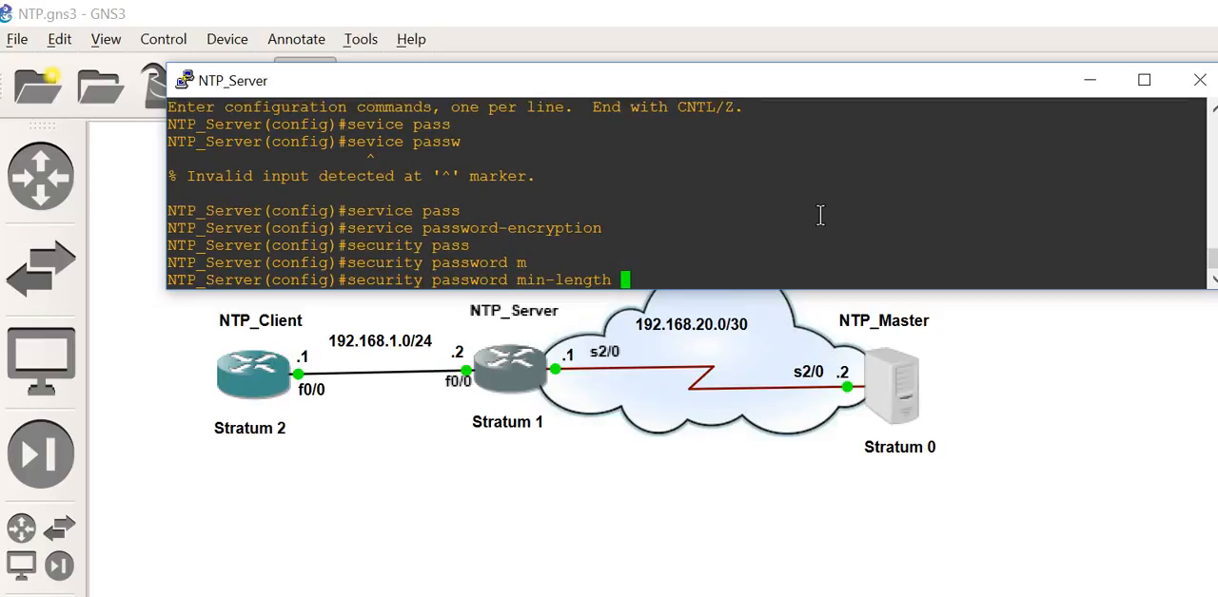
{"action": "type", "text": "10"}
{"action": "key", "text": "Return"}
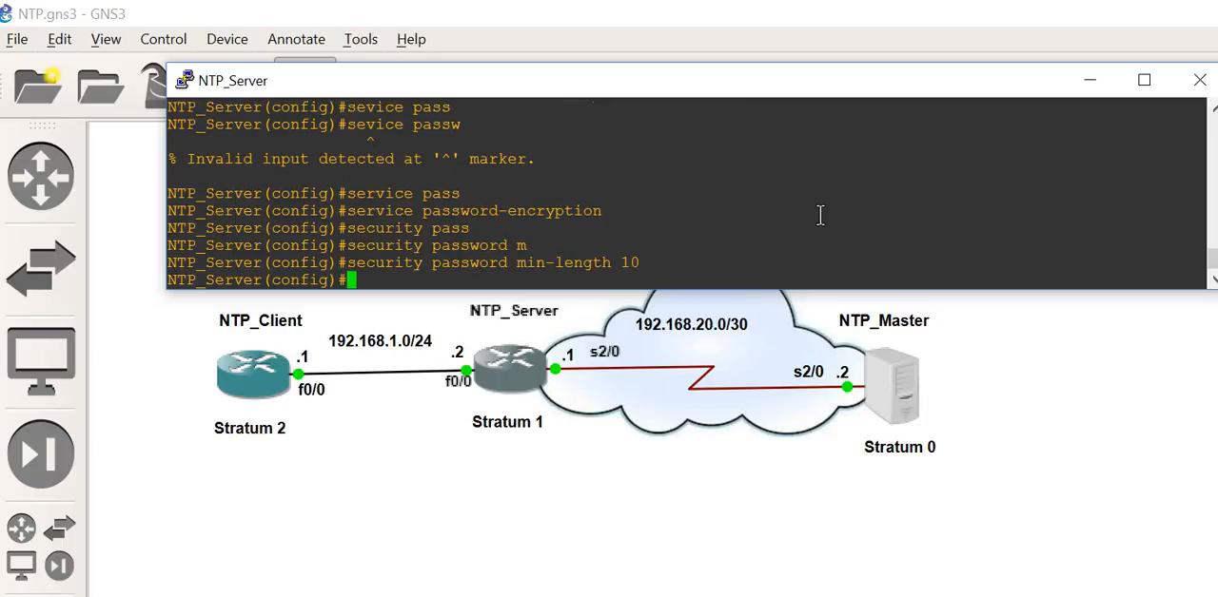
Step: Configure the enable secret on NTP_Server with a password that meets the 10-character minimum
{"action": "type", "text": "en"}
{"action": "key", "text": "Tab"}
{"action": "type", "text": "s"}
{"action": "key", "text": "Tab"}
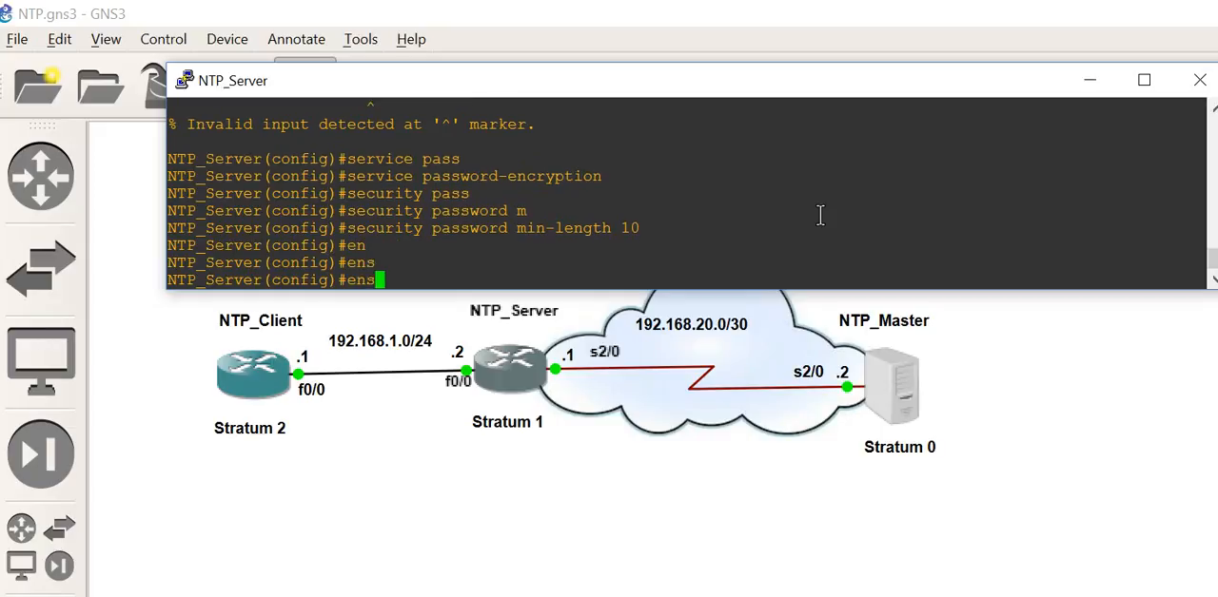
{"action": "key", "text": "BackSpace"}
{"action": "type", "text": "a"}
{"action": "key", "text": "Tab"}
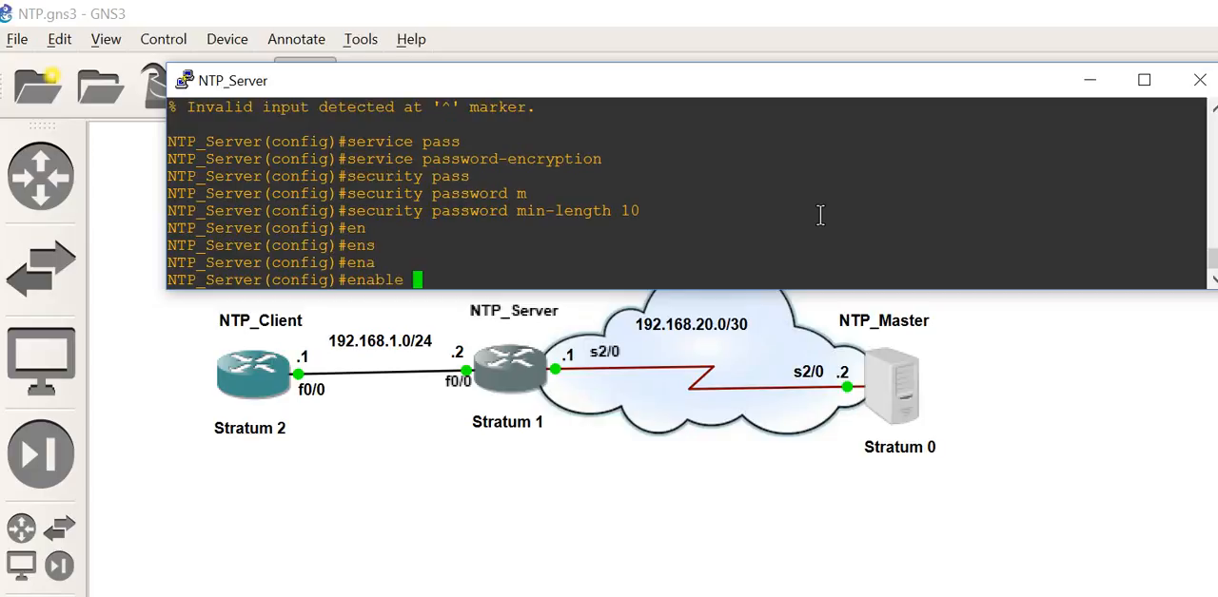
{"action": "type", "text": "se"}
{"action": "key", "text": "Tab"}
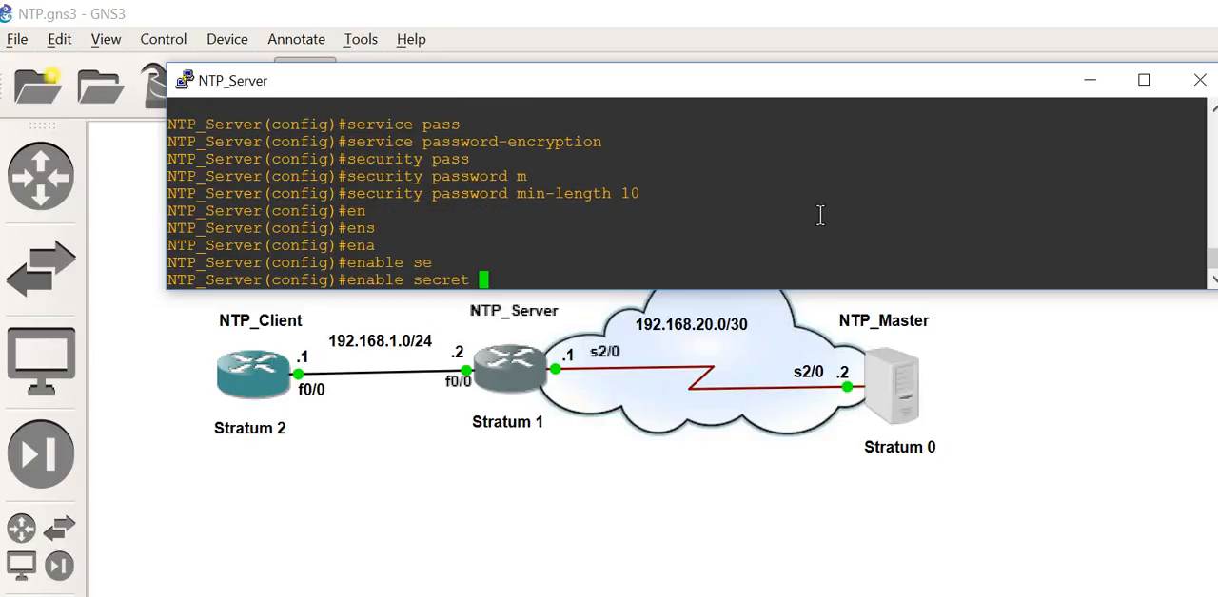
{"action": "type", "text": "cisco"}
{"action": "key", "text": "Return"}
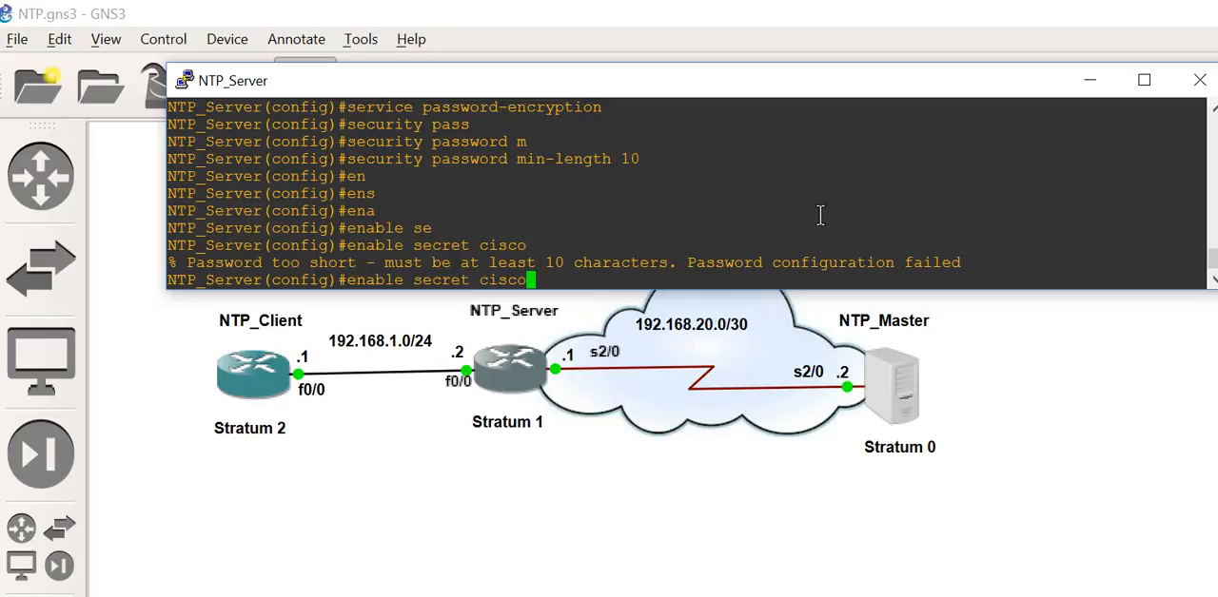
{"action": "type", "text": "12345"}
{"action": "key", "text": "Return"}
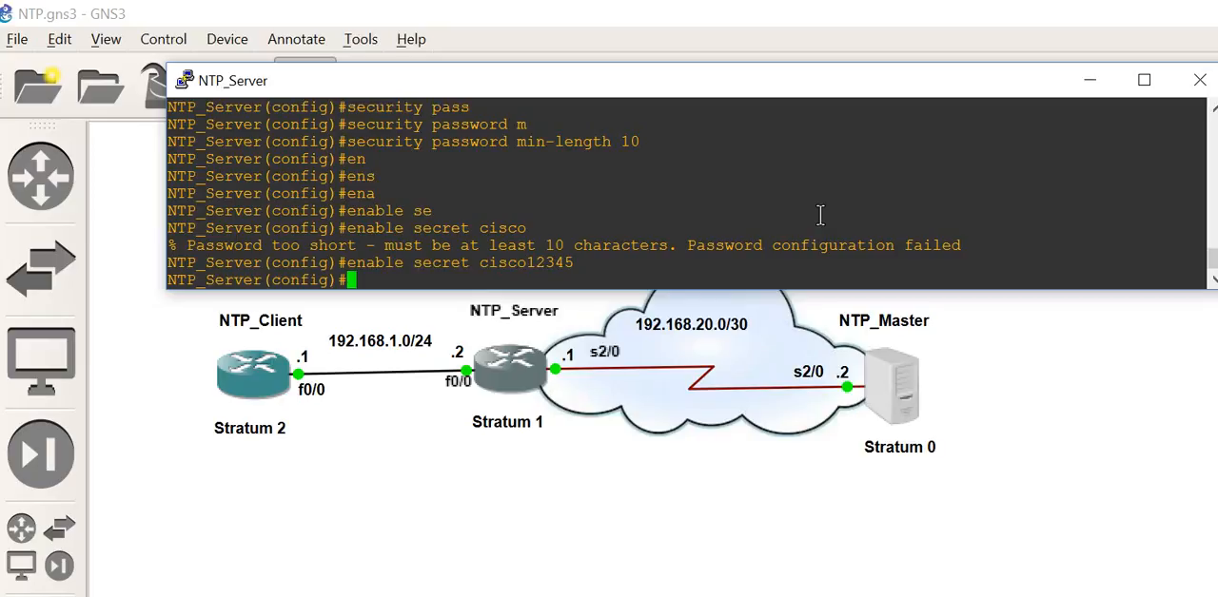
Step: Begin a message-of-the-day banner on NTP_Server with ^ as delimiter and a row of asterisks as its first line
{"action": "type", "text": "ban"}
{"action": "key", "text": "Tab"}
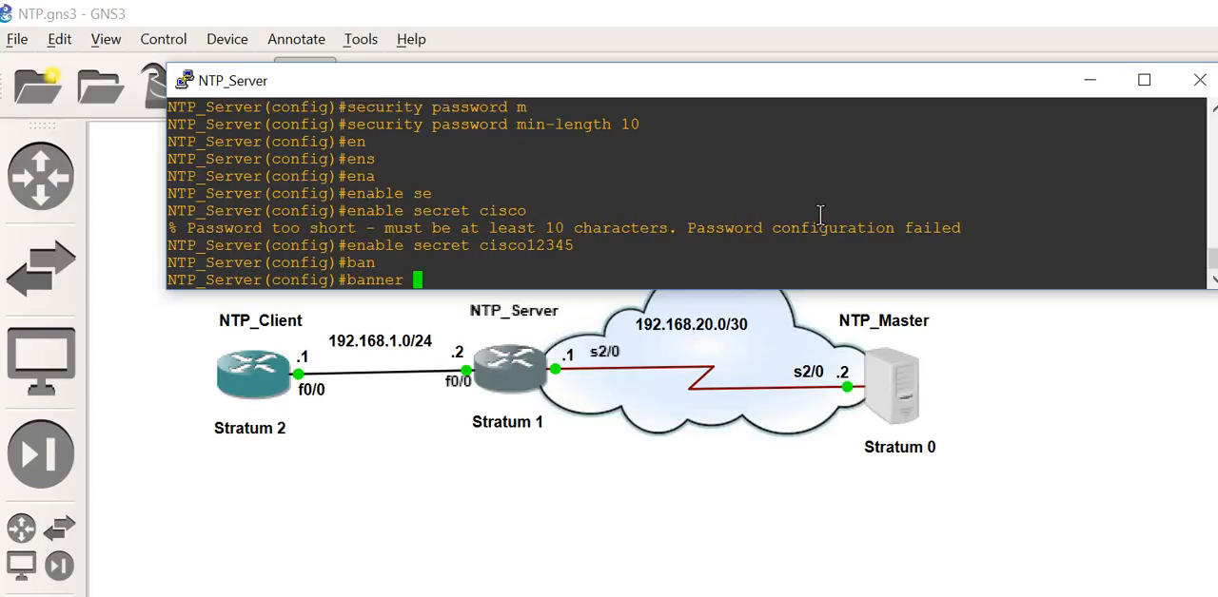
{"action": "type", "text": "m"}
{"action": "key", "text": "Tab"}
{"action": "type", "text": "^"}
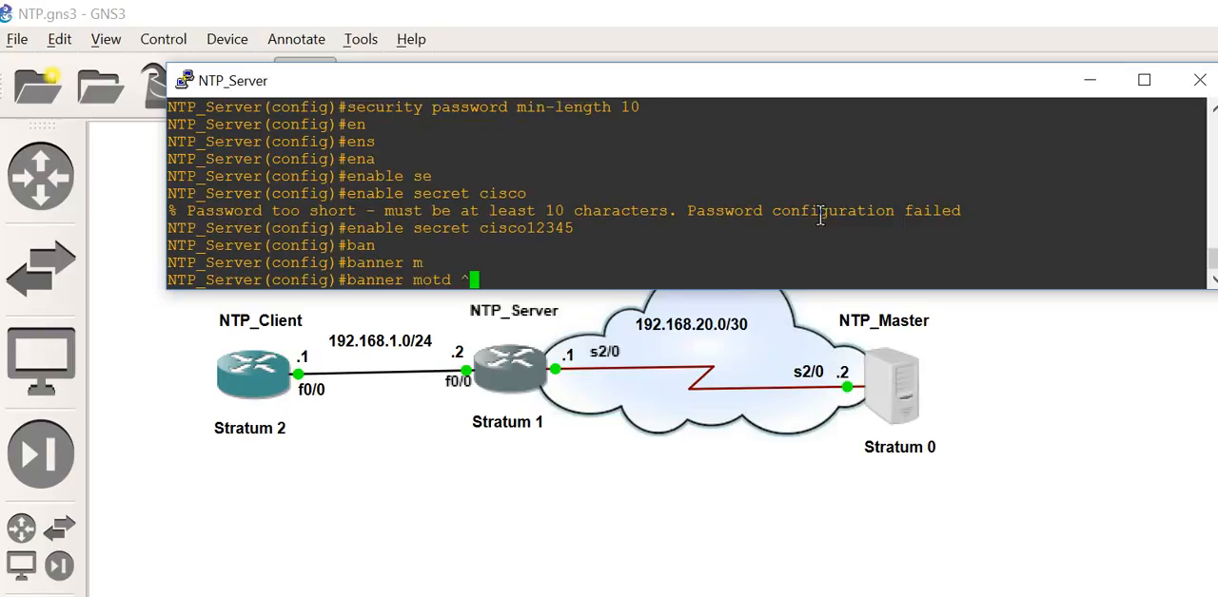
{"action": "key", "text": "Return"}
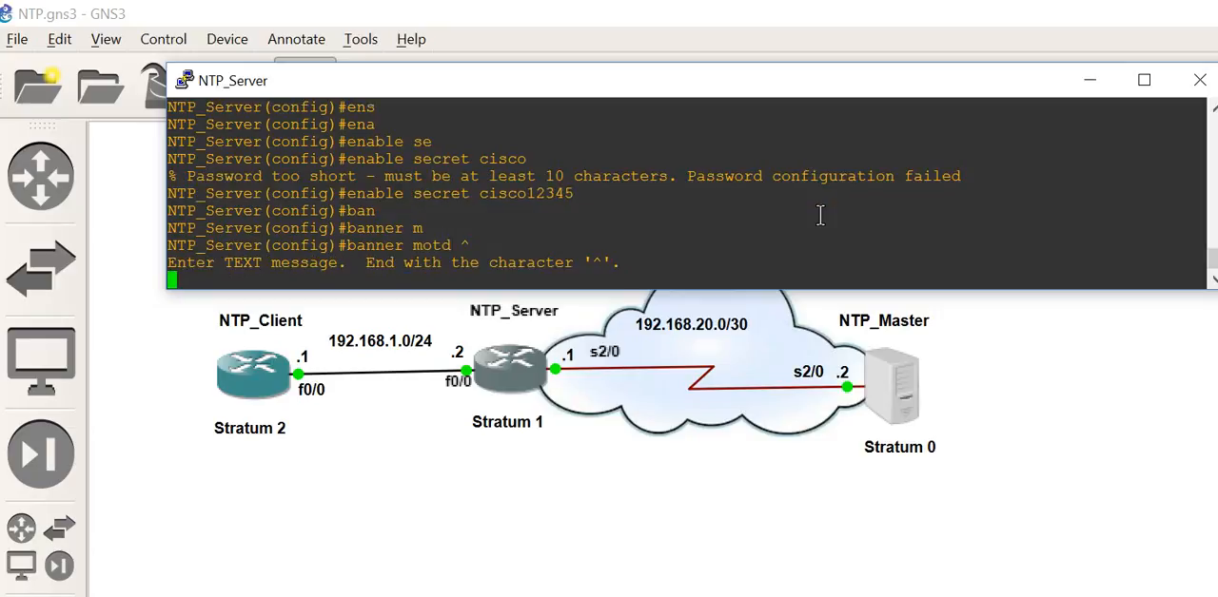
{"action": "type", "text": "******************************************************************"}
{"action": "key", "text": "Return"}
Step: Enter the banner text "NTP Server@ no Unauthorised Access Allowed!!!" on its own line
{"action": "type", "text": "N"}
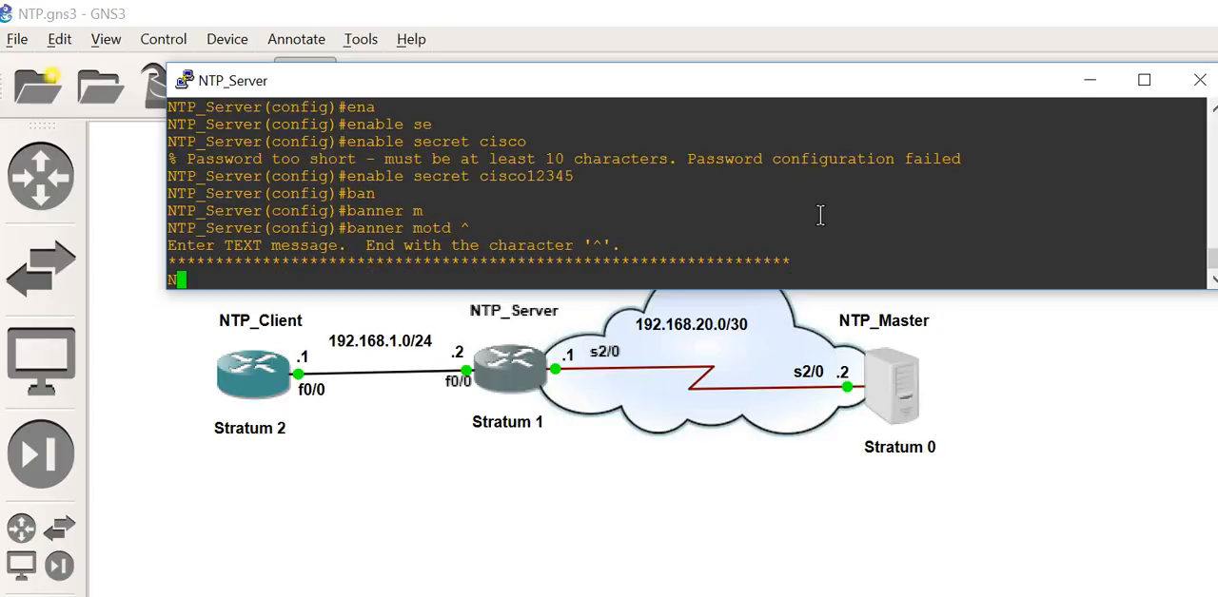
{"action": "type", "text": "TP Server"}
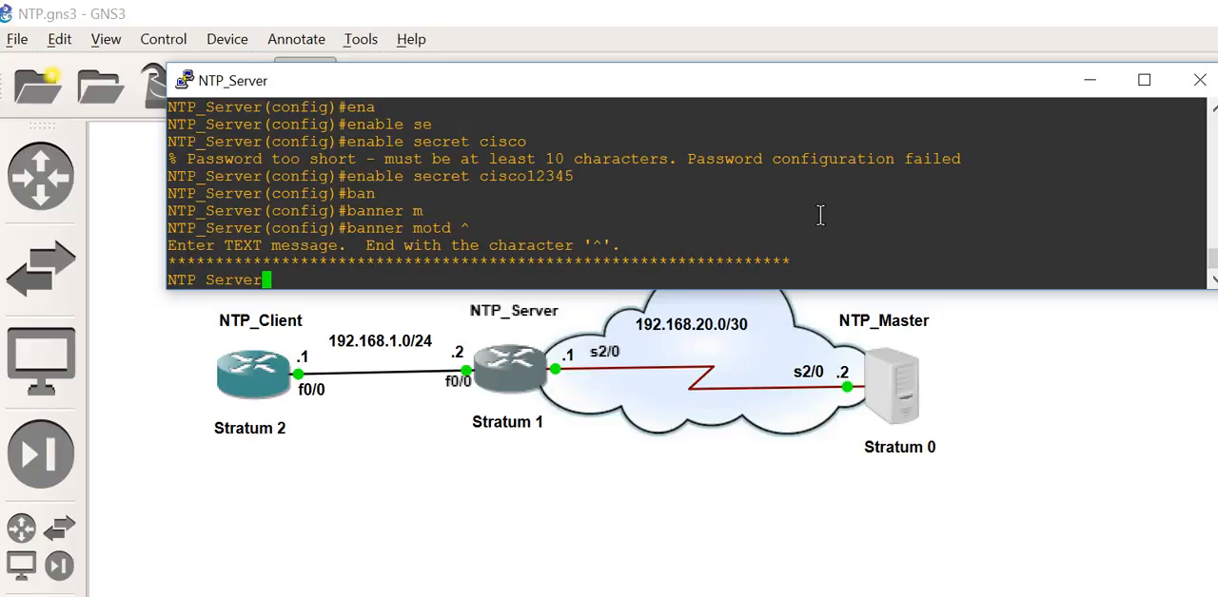
{"action": "type", "text": "@ no Unauthoris"}
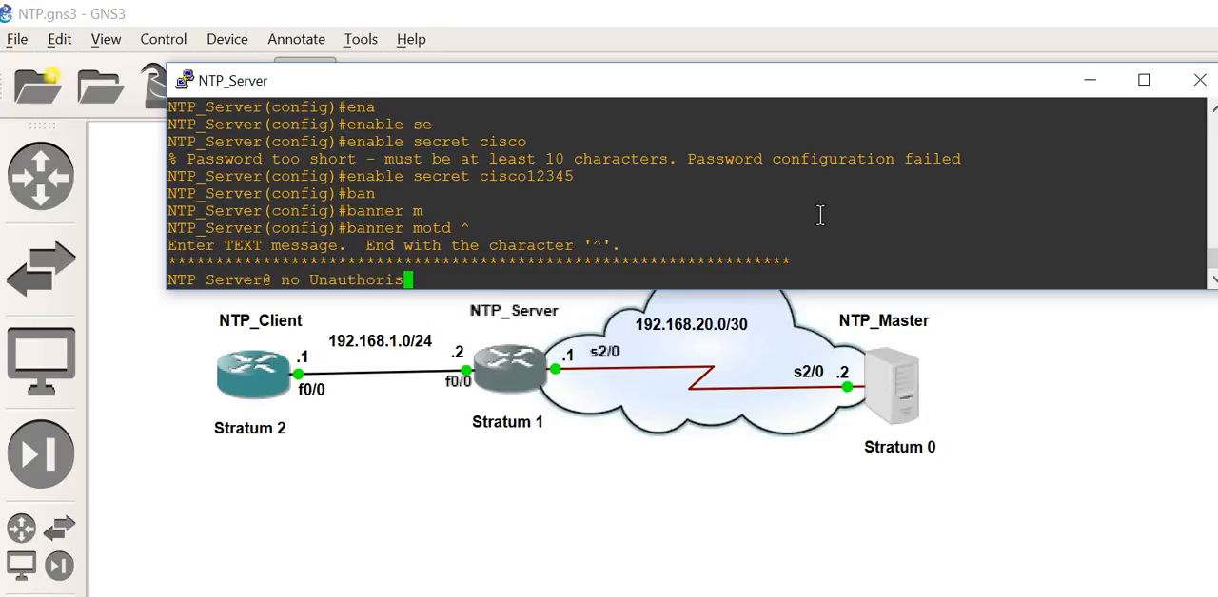
{"action": "type", "text": "ed Access"}
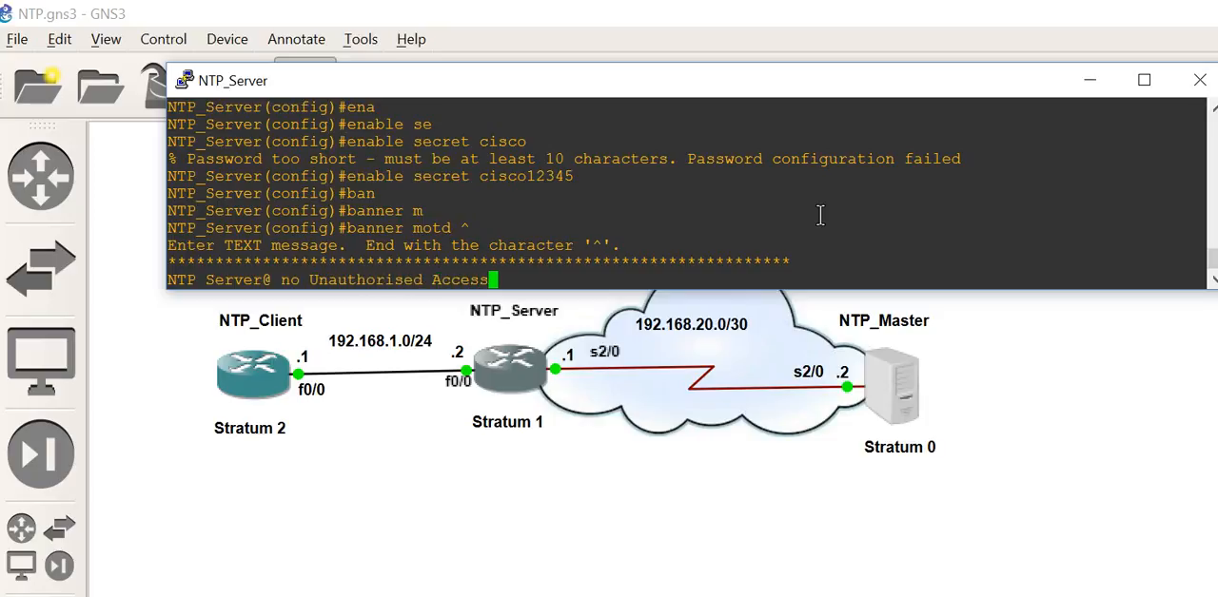
{"action": "type", "text": " Allowed"}
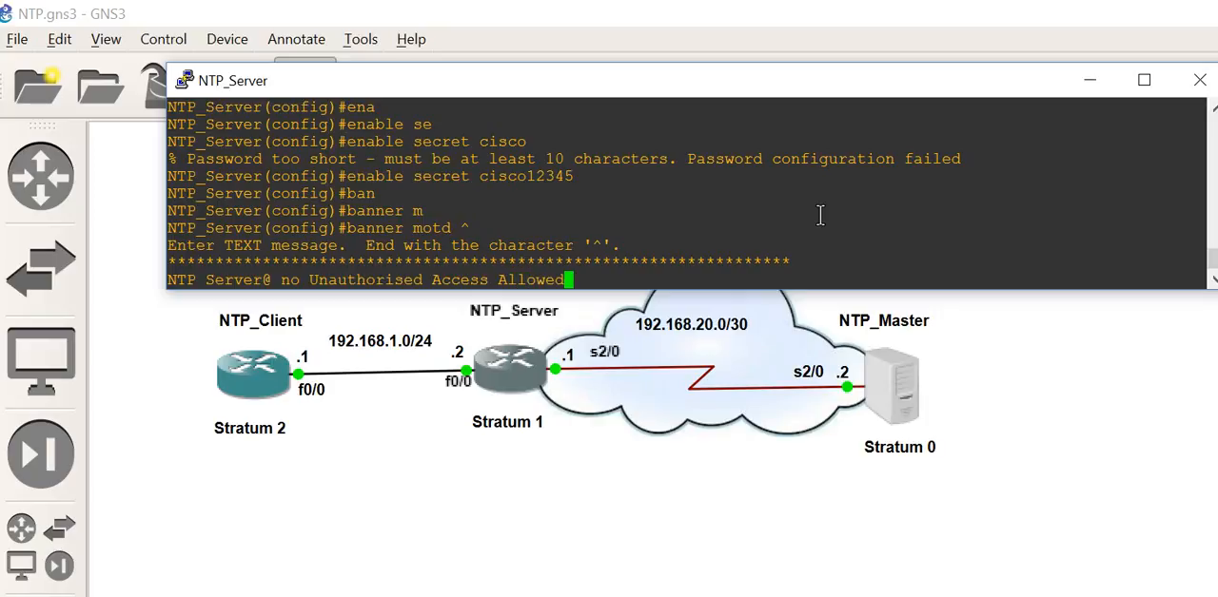
{"action": "type", "text": "!!!"}
{"action": "key", "text": "Return"}
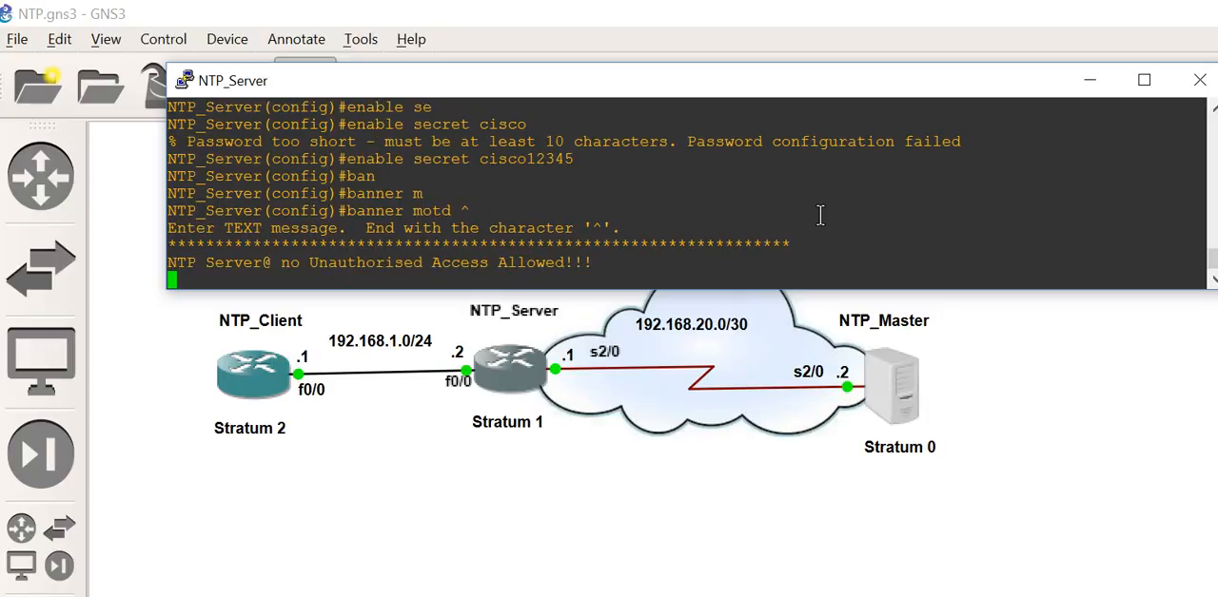
Step: Finish the banner with a second row of asterisks and the closing ^ delimiter
{"action": "type", "text": "******************************************************************^"}
{"action": "key", "text": "Return"}
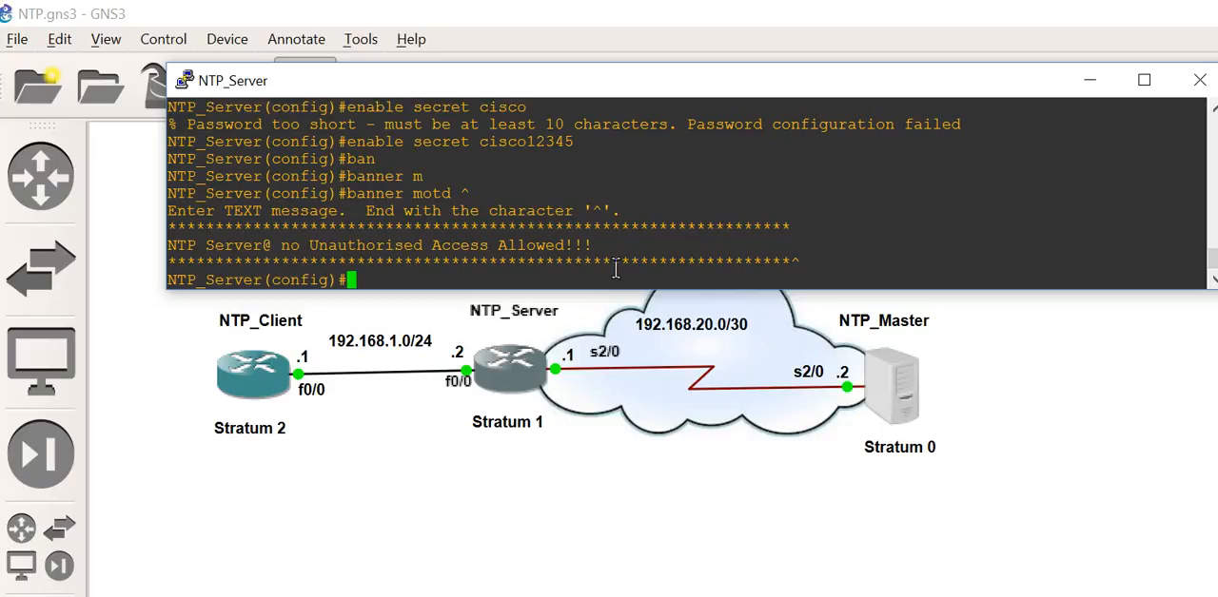
{"action": "left_click_drag", "start_coordinate": [592, 246], "coordinate": [176, 238]}
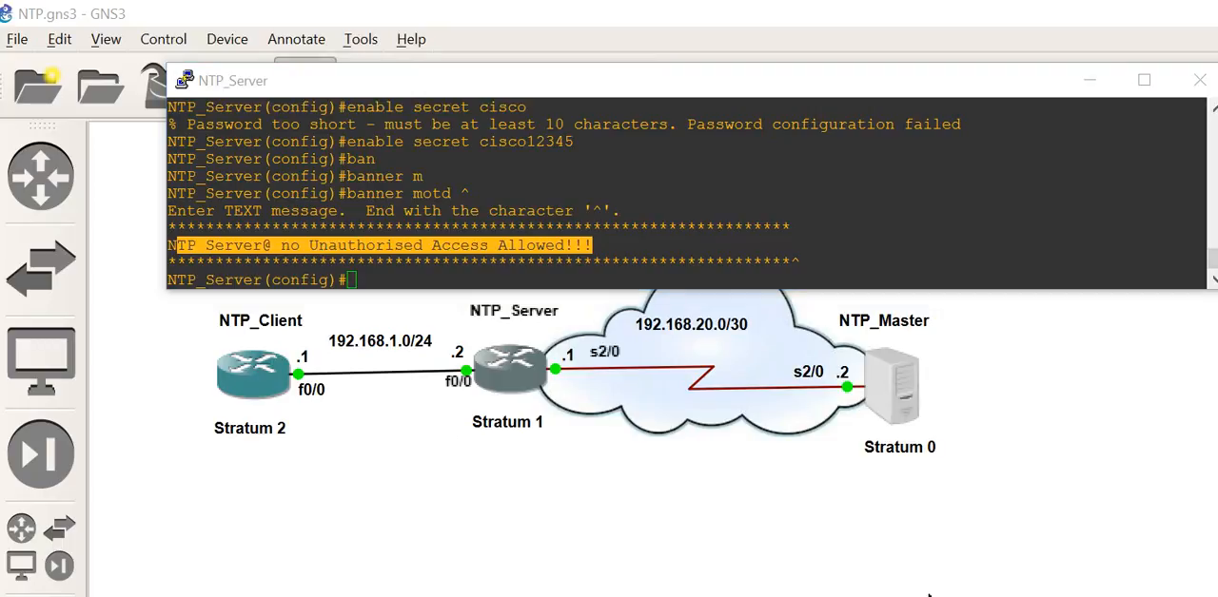
Step: Enter configuration of console line 0 on NTP_Server and set its line password
{"action": "left_click", "coordinate": [353, 278]}
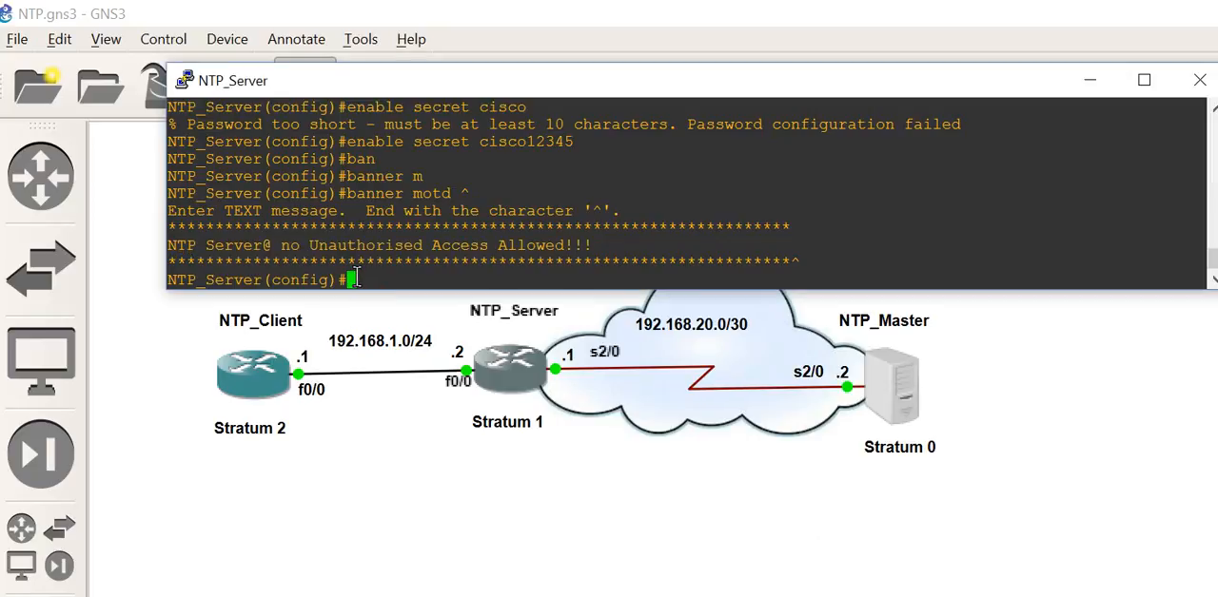
{"action": "key", "text": "Return"}
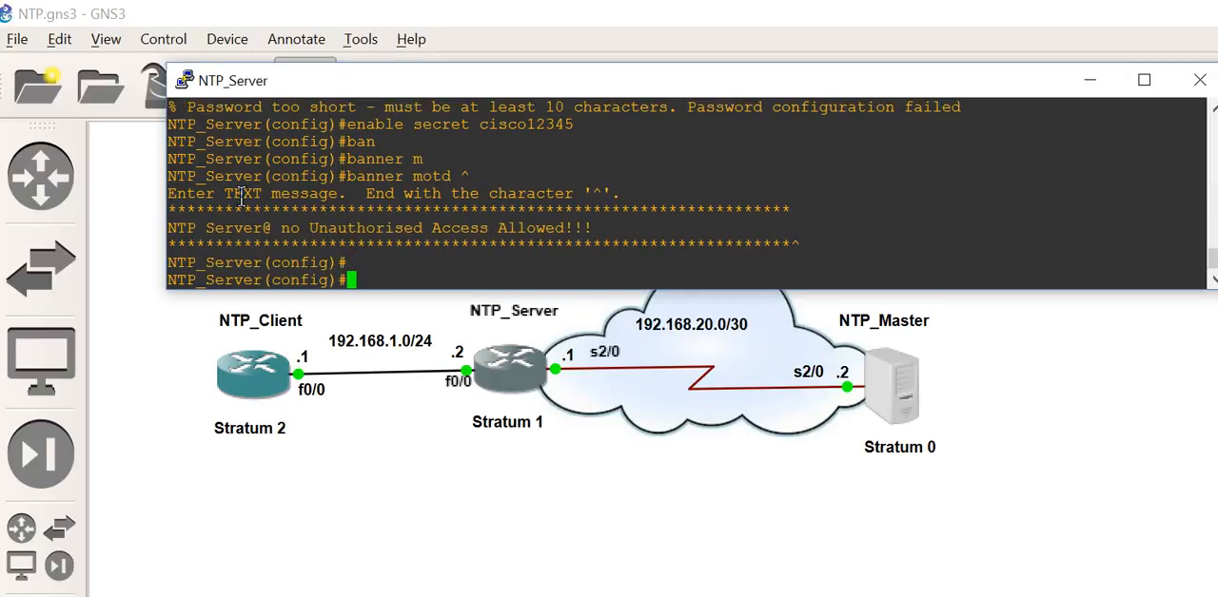
{"action": "type", "text": "line con 0"}
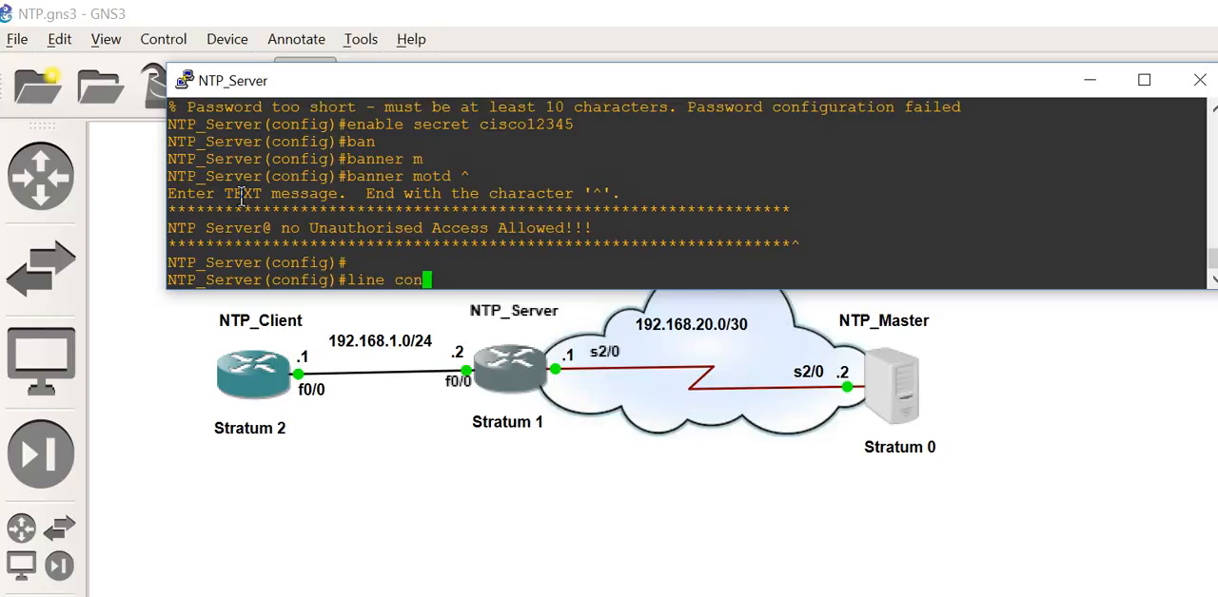
{"action": "key", "text": "Return"}
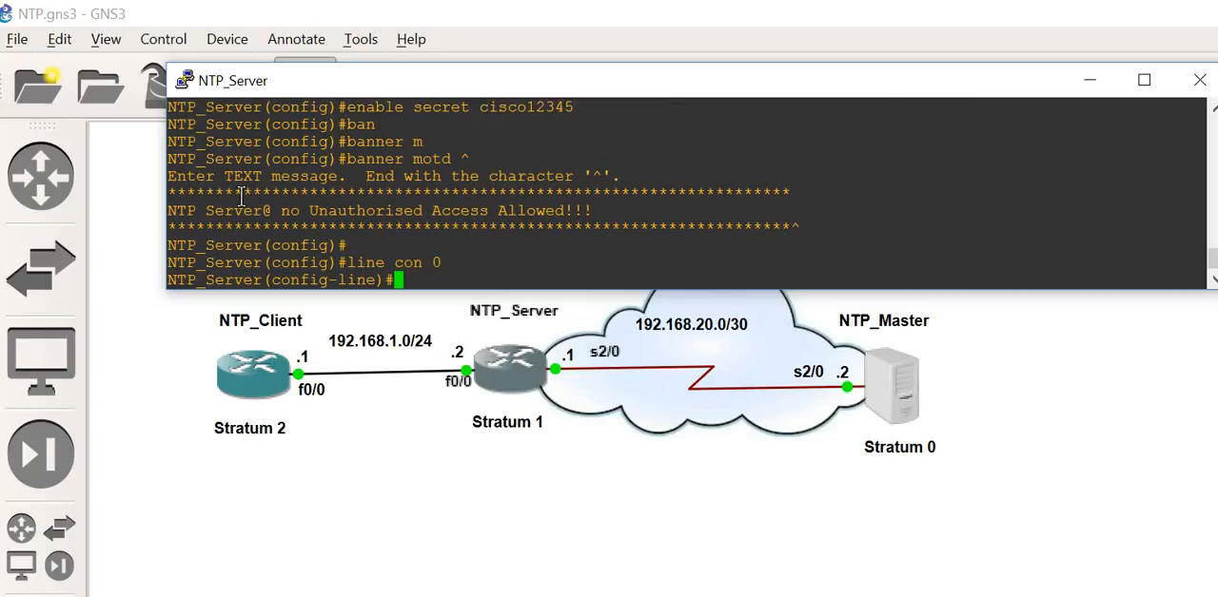
{"action": "type", "text": "pass"}
{"action": "key", "text": "Tab"}
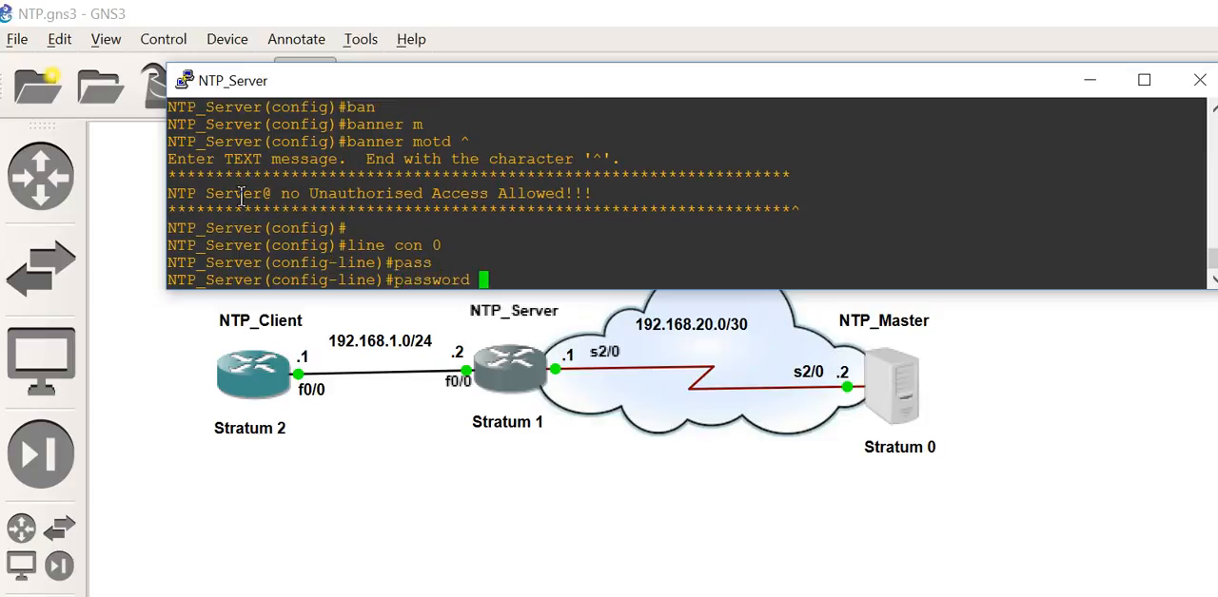
{"action": "type", "text": "cisco12345"}
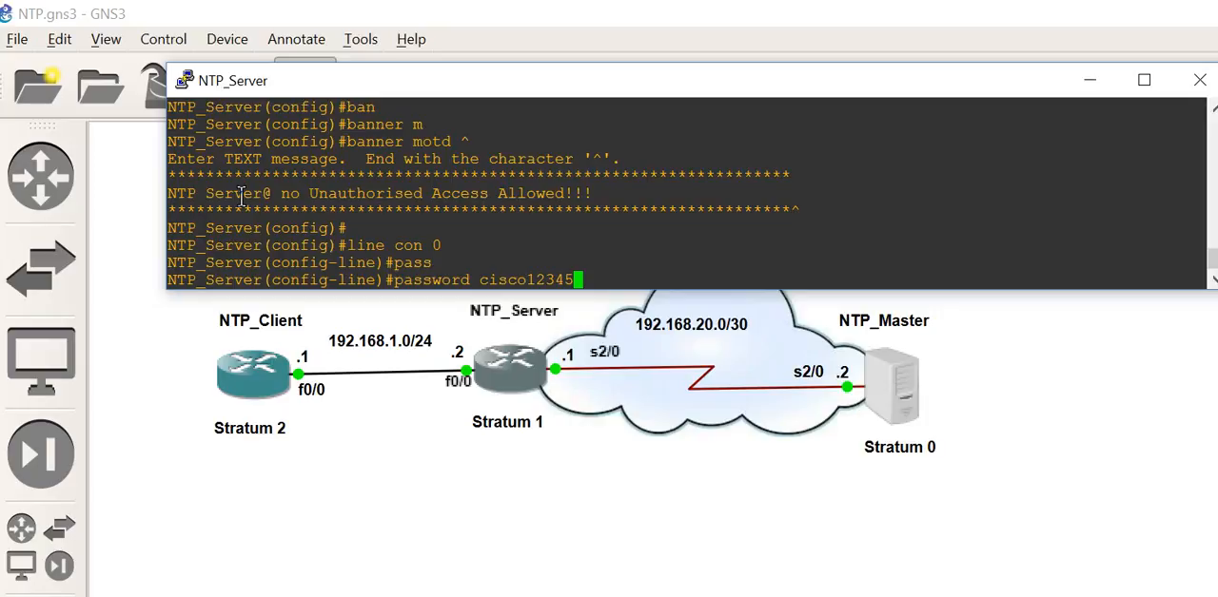
{"action": "key", "text": "Return"}
Step: Enable login on console line 0 and set its exec-timeout to 5
{"action": "type", "text": "login"}
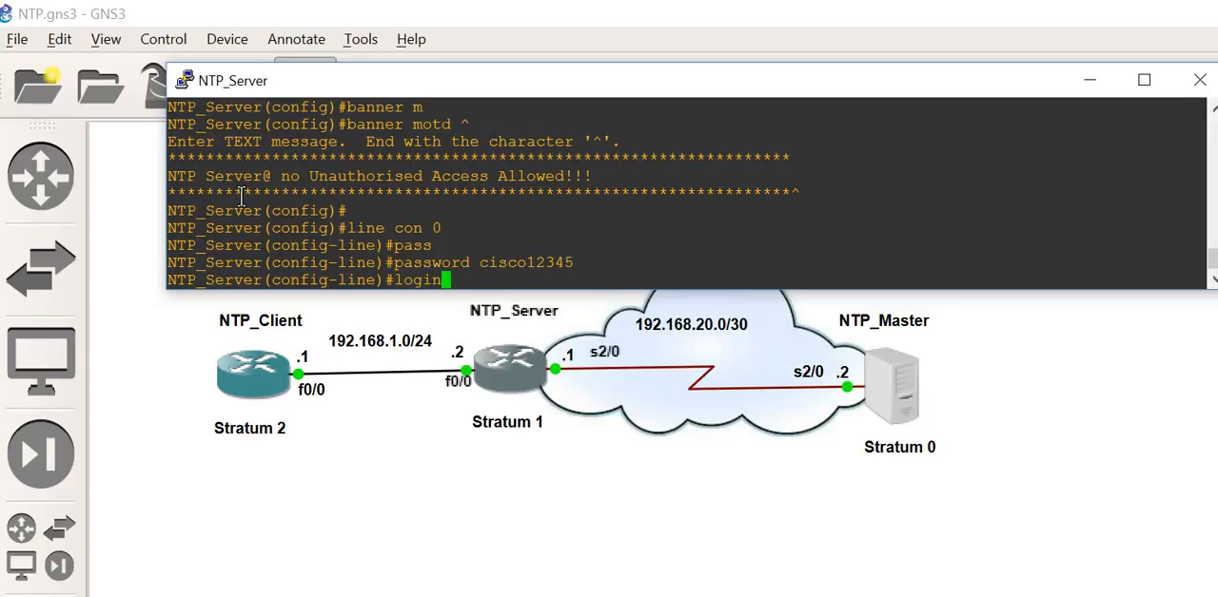
{"action": "key", "text": "Return"}
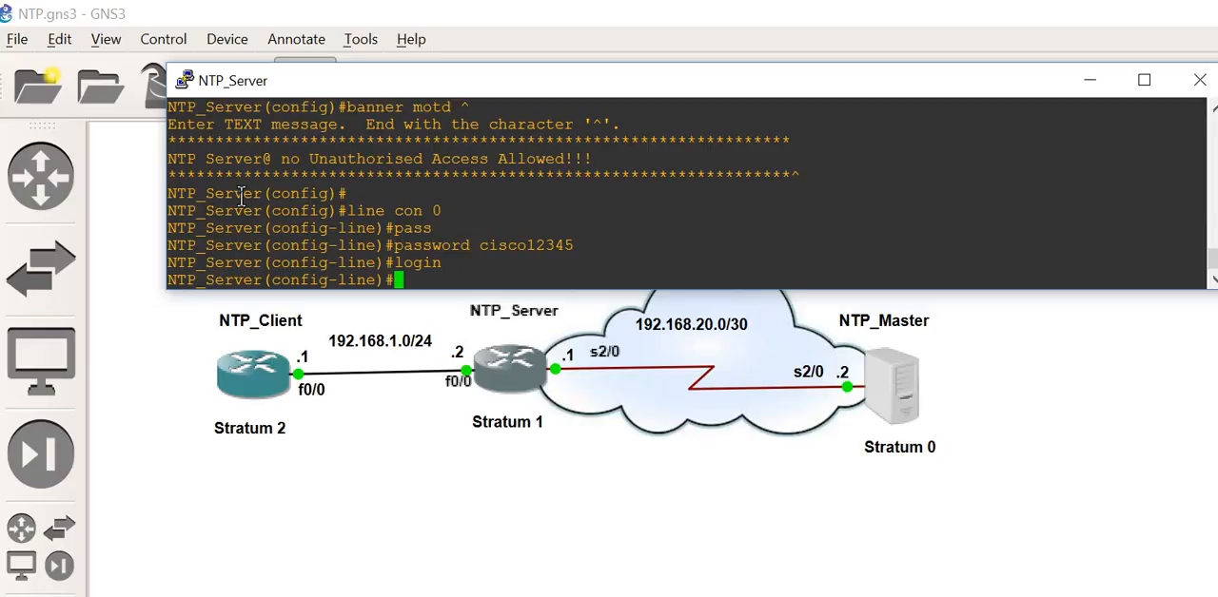
{"action": "type", "text": "exec-t"}
{"action": "key", "text": "Tab"}
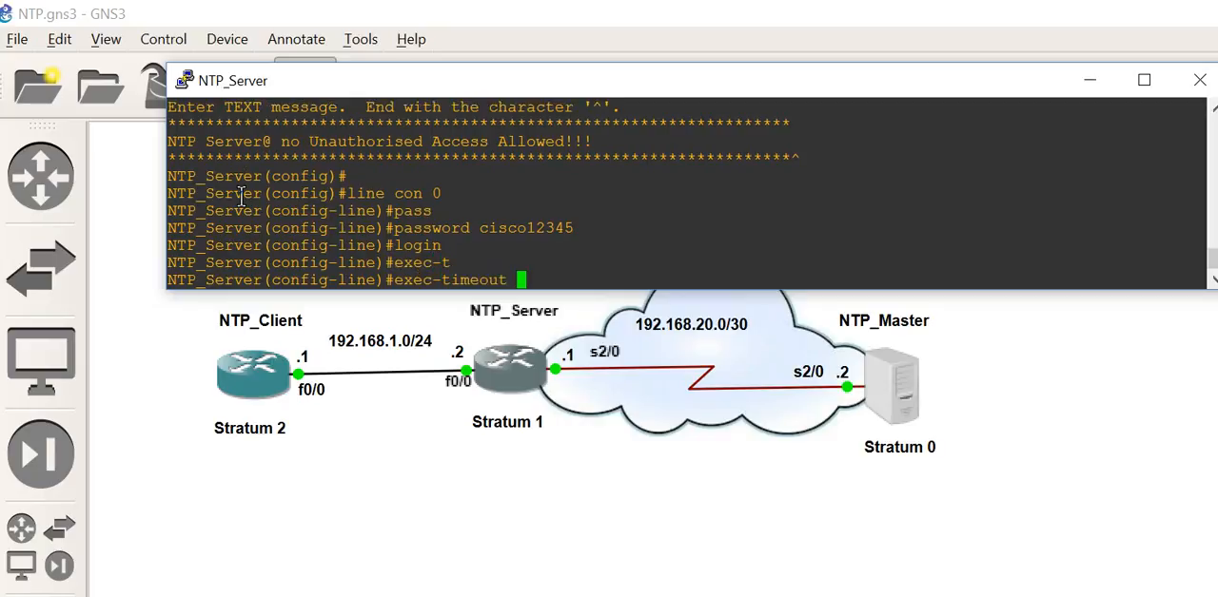
{"action": "type", "text": "5"}
{"action": "key", "text": "Return"}
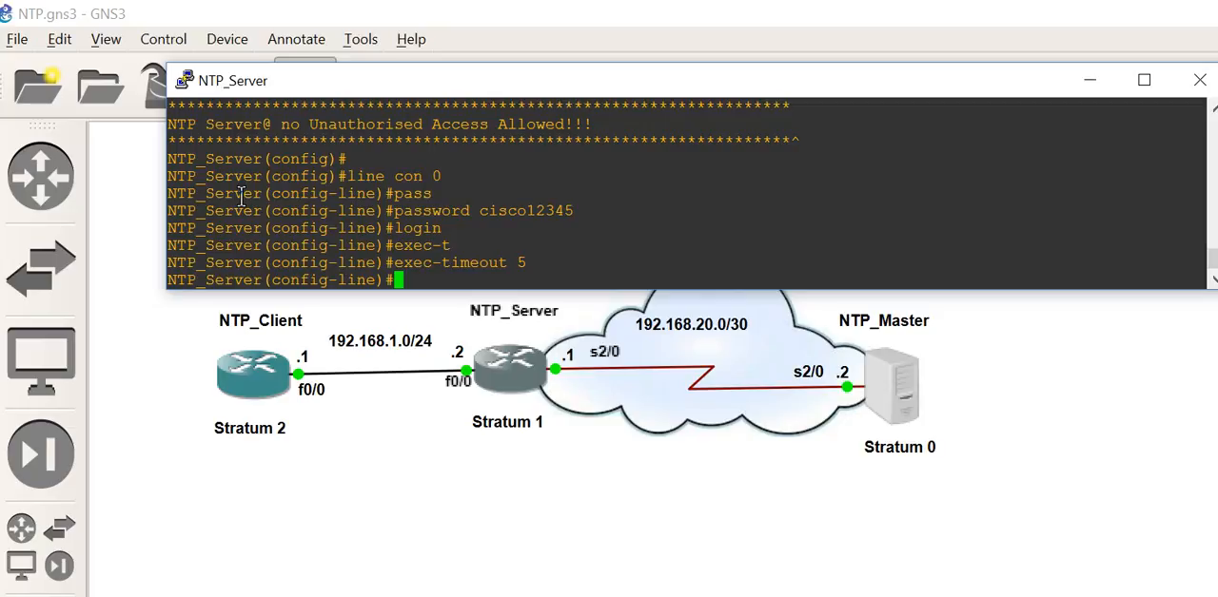
Step: Enable logging synchronous on console line 0
{"action": "type", "text": "logg"}
{"action": "key", "text": "Tab"}
{"action": "type", "text": "s"}
{"action": "key", "text": "Tab"}
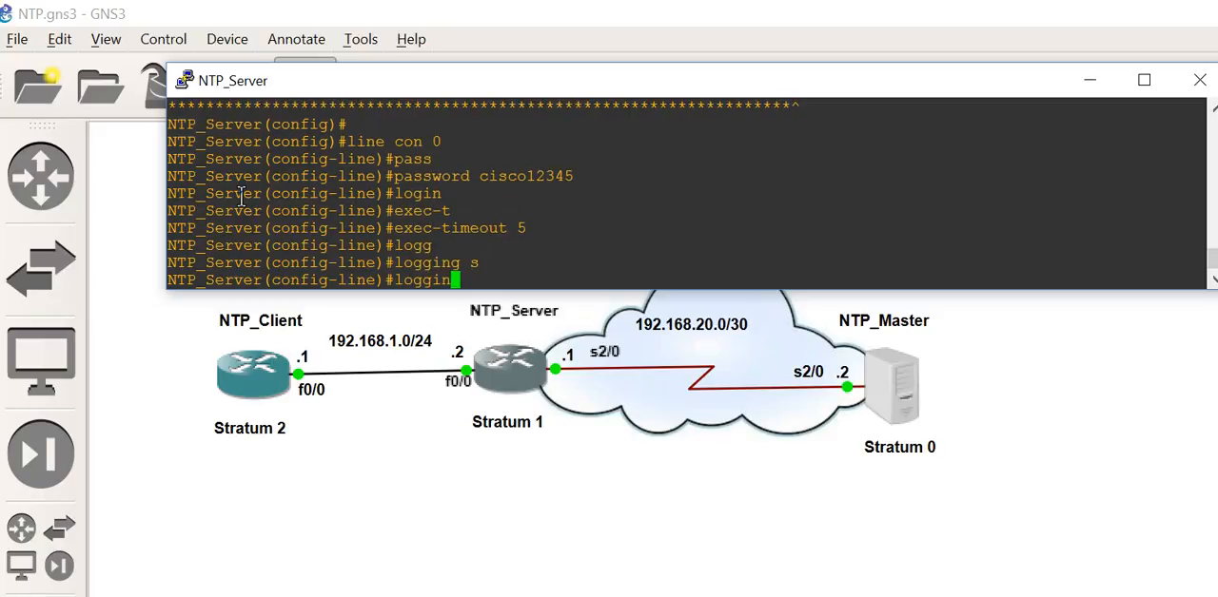
{"action": "key", "text": "Return"}
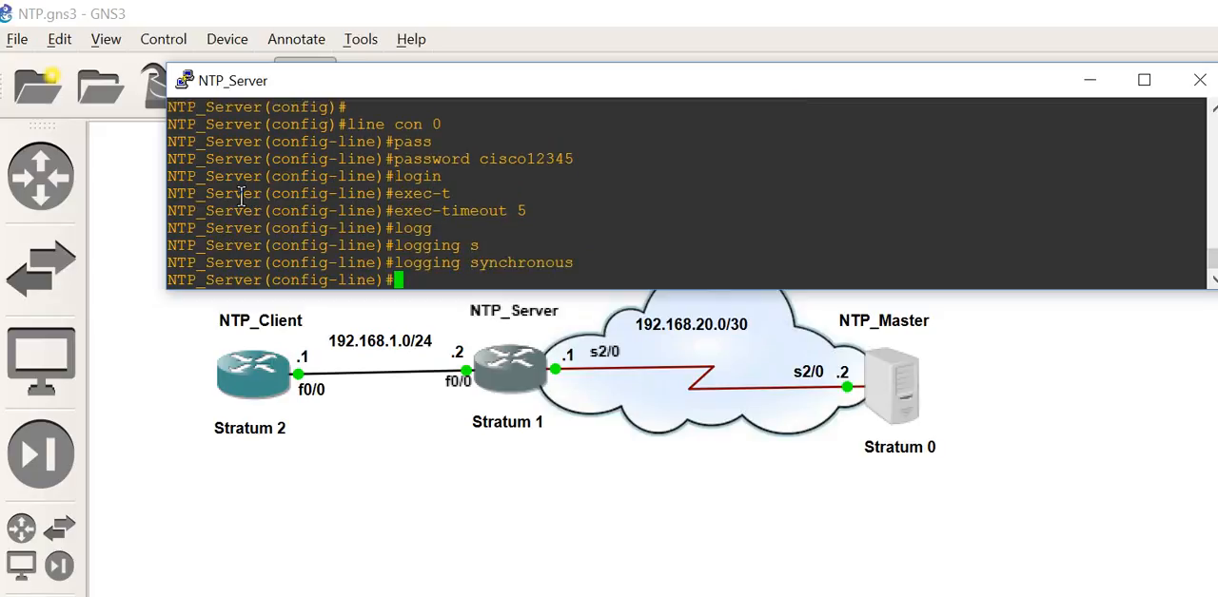
{"action": "key", "text": "Return"}
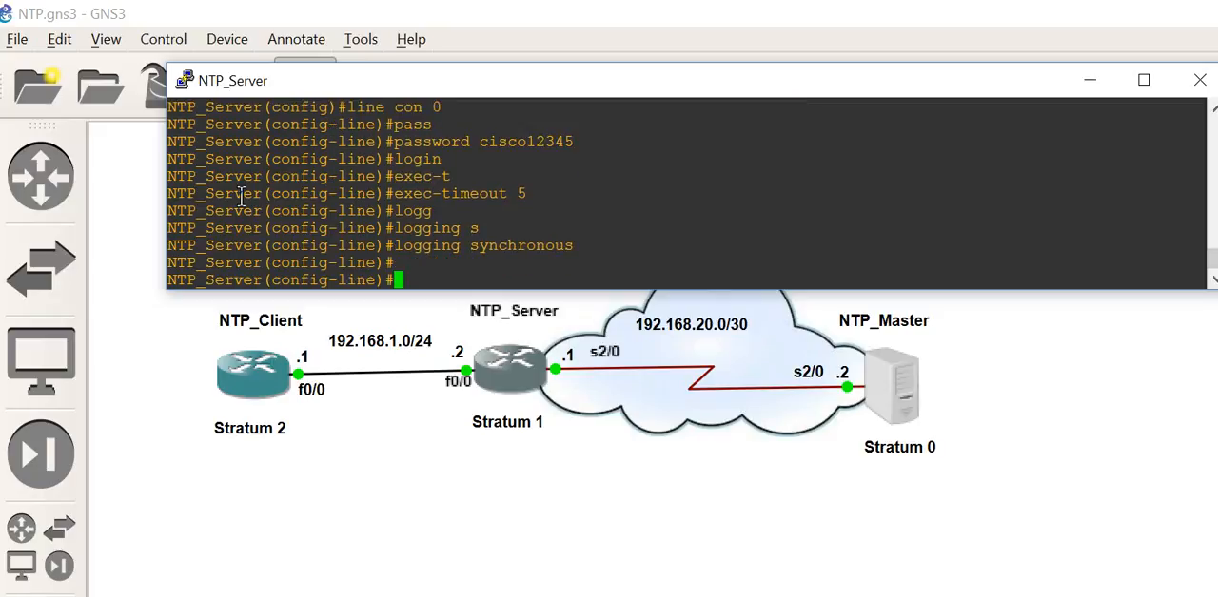
Step: Enter configuration of vty lines 0 15 and set the same line password as on the console
{"action": "type", "text": "line vty 0"}
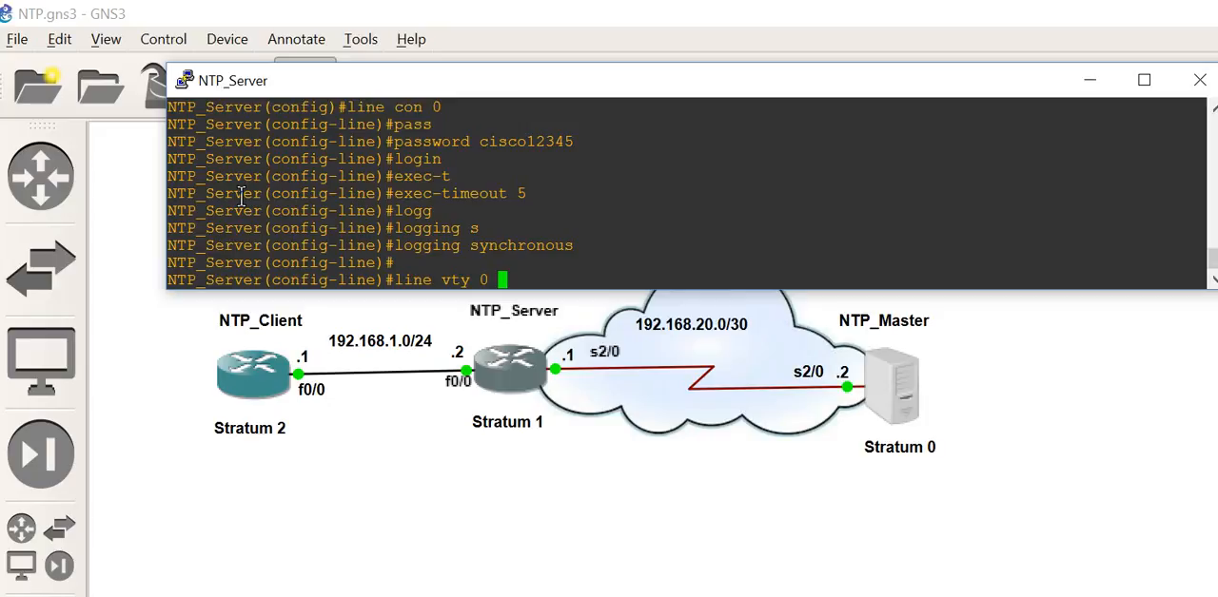
{"action": "type", "text": "15"}
{"action": "key", "text": "Return"}
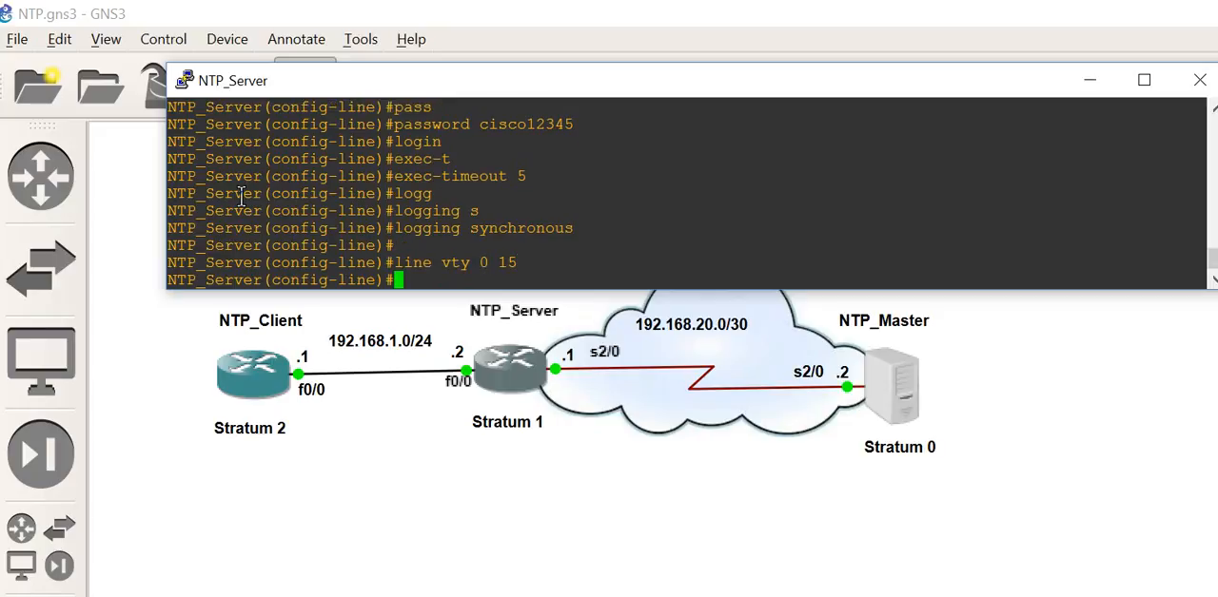
{"action": "key", "text": "Up"}
{"action": "key", "text": "Up"}
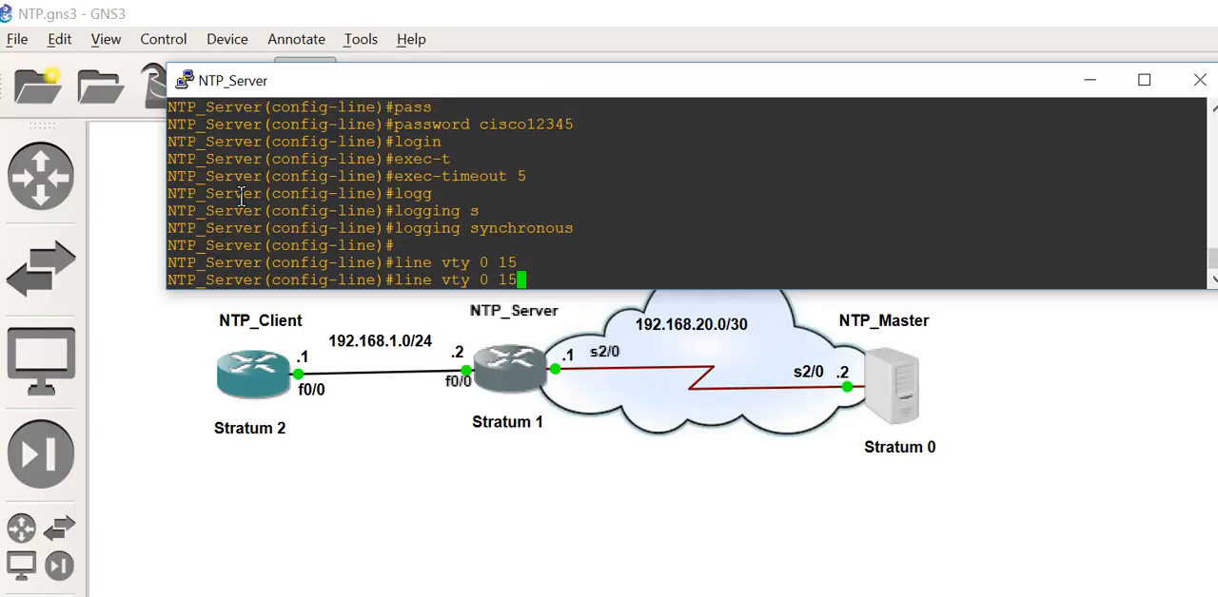
{"action": "key", "text": "Up"}
{"action": "key", "text": "Up"}
{"action": "key", "text": "Up"}
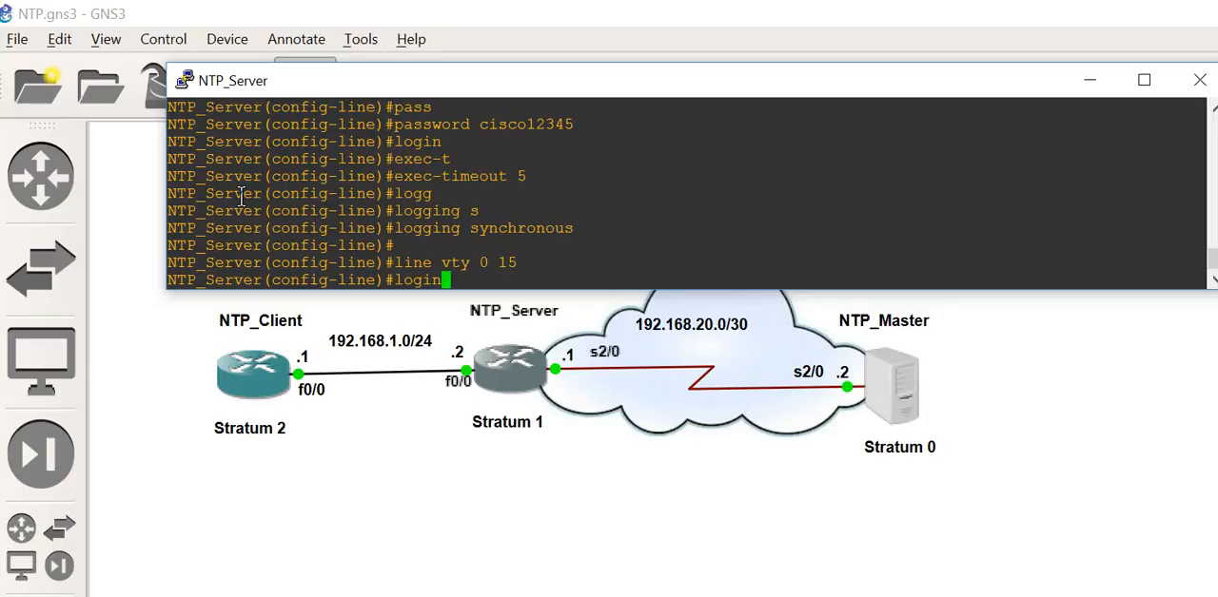
{"action": "key", "text": "Return"}
Step: Enable login on vty lines 0 15 and set their exec-timeout to 5
{"action": "key", "text": "Up"}
{"action": "key", "text": "Up"}
{"action": "key", "text": "Up"}
{"action": "key", "text": "Up"}
{"action": "key", "text": "Up"}
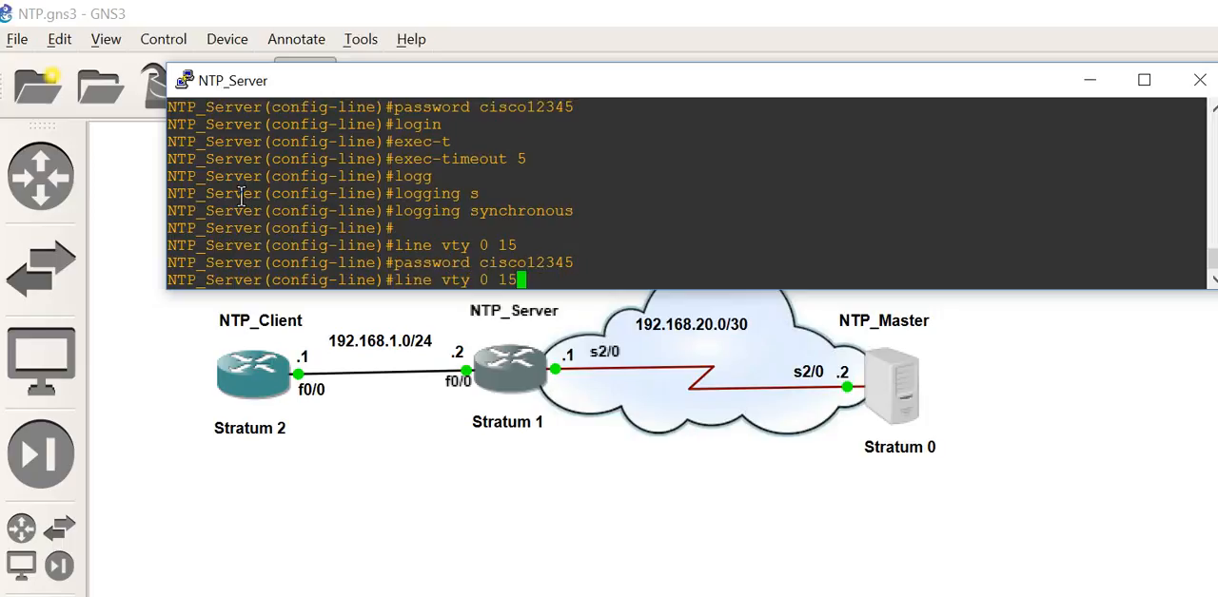
{"action": "key", "text": "Up"}
{"action": "key", "text": "Down"}
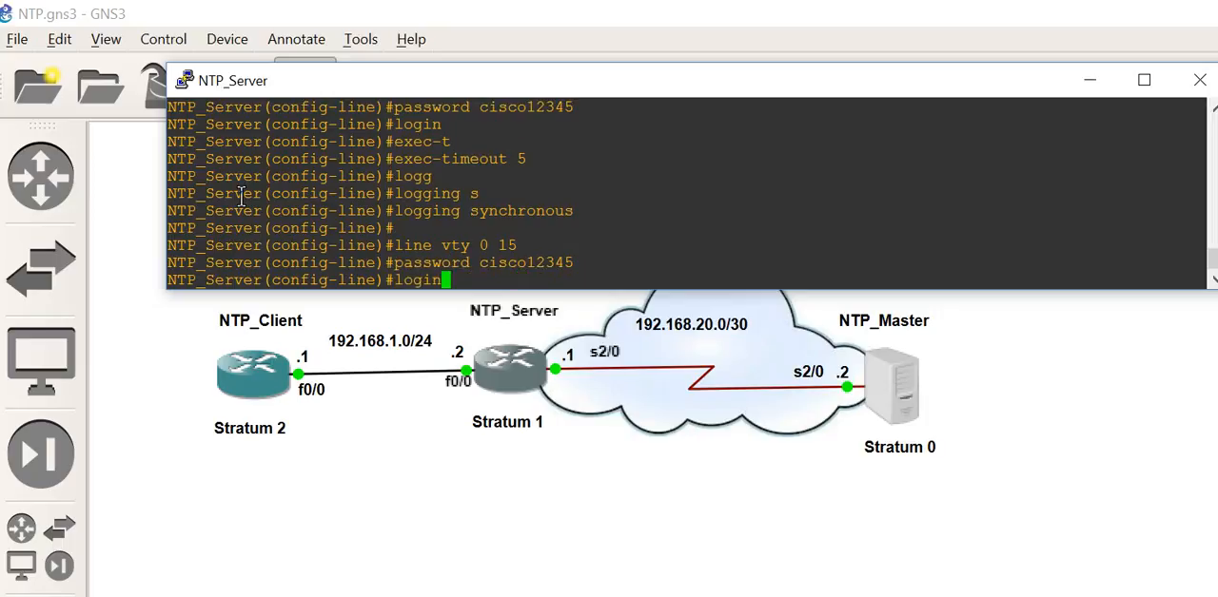
{"action": "key", "text": "Return"}
{"action": "key", "text": "Up"}
Step: Enable logging synchronous on vty lines 0 15, reusing the earlier console line command
{"action": "key", "text": "Up"}
{"action": "key", "text": "Up"}
{"action": "key", "text": "Up"}
{"action": "key", "text": "Return"}
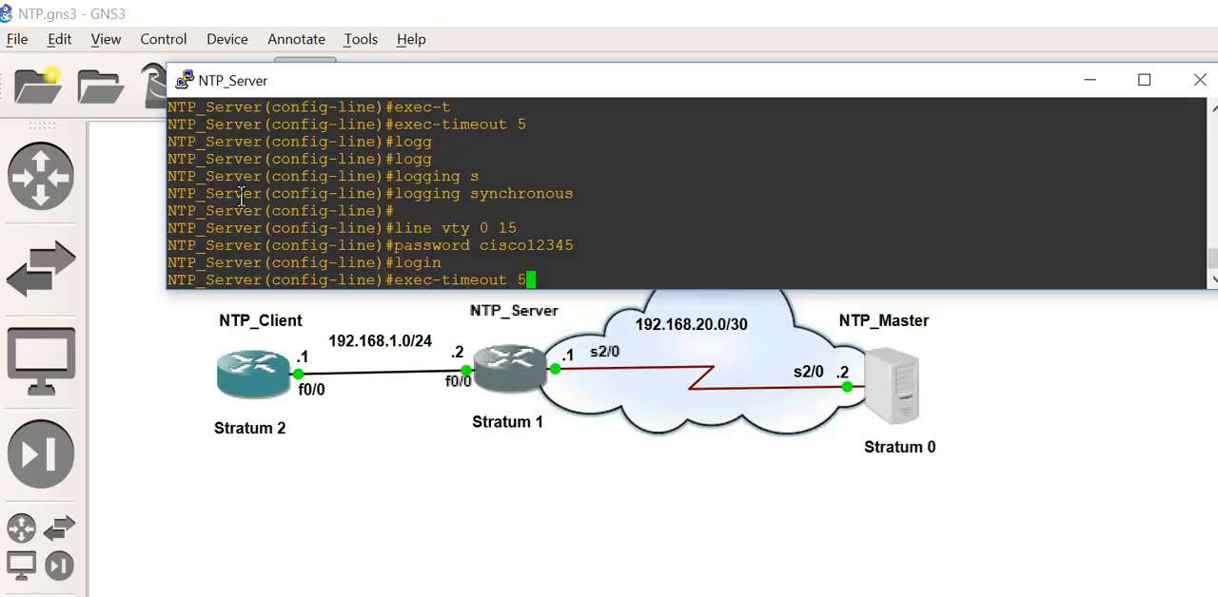
{"action": "key", "text": "Up"}
{"action": "key", "text": "Up"}
{"action": "key", "text": "Up"}
{"action": "key", "text": "Left"}
{"action": "key", "text": "Left"}
{"action": "key", "text": "Left"}
{"action": "key", "text": "Left"}
{"action": "key", "text": "Left"}
{"action": "key", "text": "Left"}
{"action": "key", "text": "Left"}
{"action": "key", "text": "Left"}
{"action": "key", "text": "Left"}
{"action": "key", "text": "Left"}
{"action": "key", "text": "Left"}
{"action": "key", "text": "Left"}
{"action": "key", "text": "Left"}
{"action": "key", "text": "Left"}
{"action": "key", "text": "Left"}
{"action": "key", "text": "Left"}
{"action": "key", "text": "Up"}
{"action": "key", "text": "Up"}
{"action": "key", "text": "Up"}
{"action": "key", "text": "Up"}
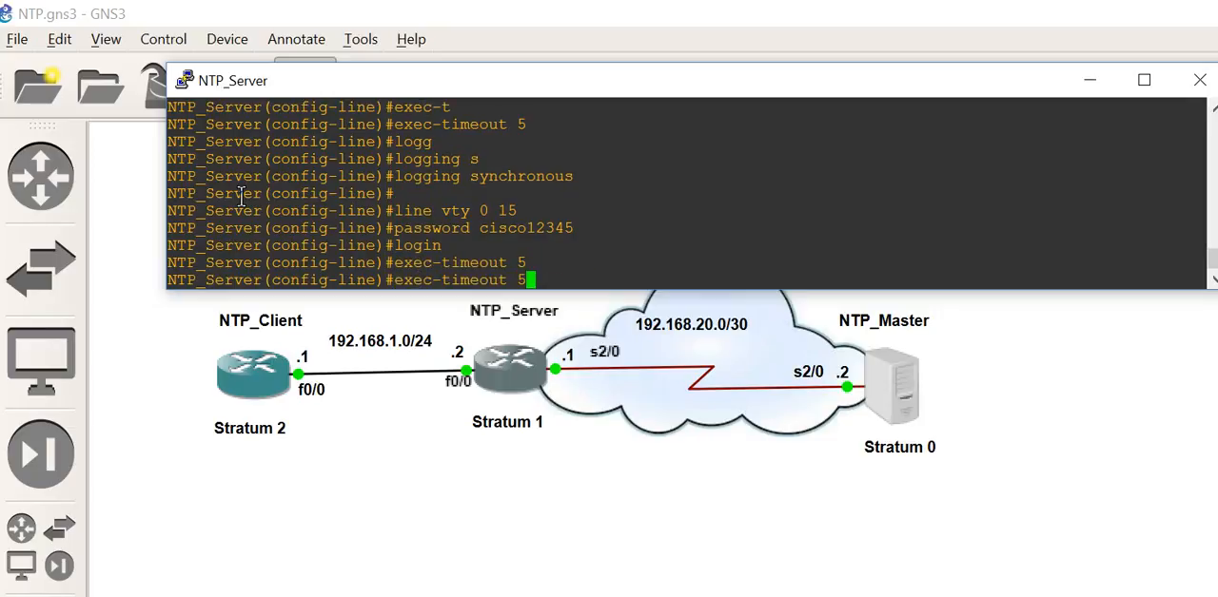
{"action": "key", "text": "Up"}
{"action": "key", "text": "Up"}
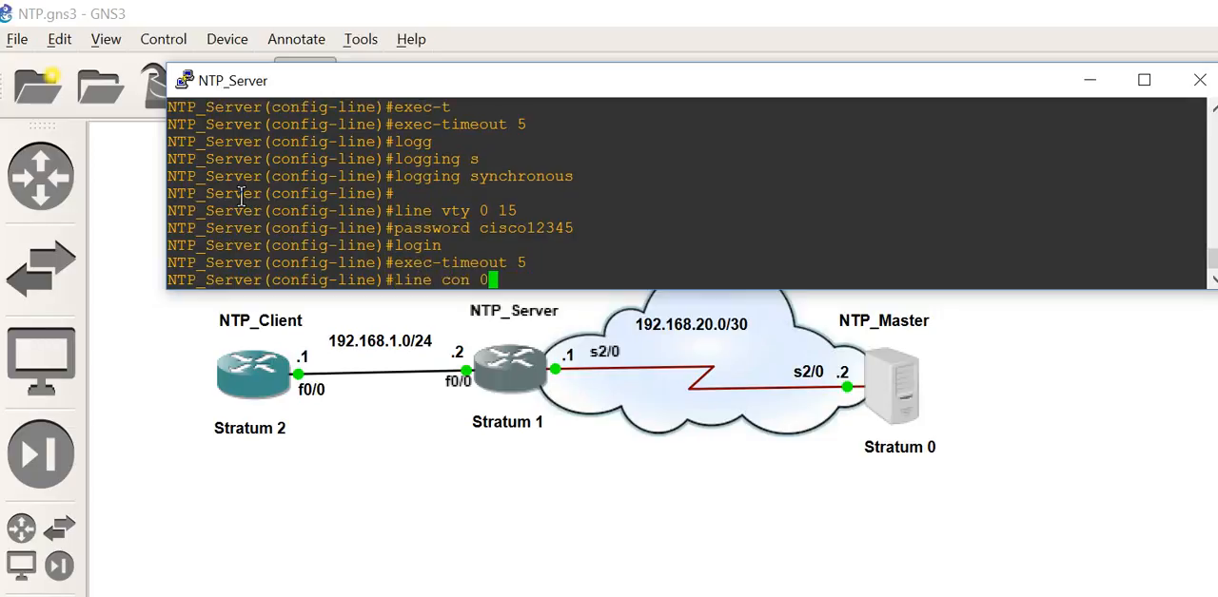
{"action": "key", "text": "Down"}
{"action": "key", "text": "Down"}
{"action": "key", "text": "Down"}
{"action": "key", "text": "Down"}
{"action": "key", "text": "Down"}
{"action": "key", "text": "Down"}
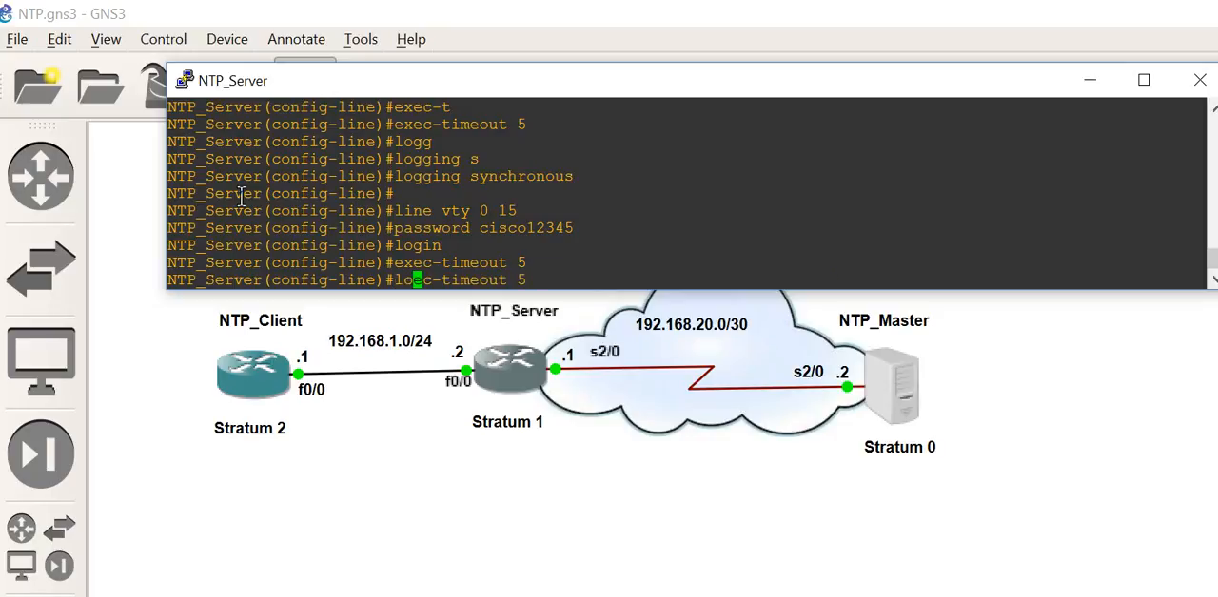
{"action": "key", "text": "Down"}
{"action": "key", "text": "Down"}
{"action": "key", "text": "Down"}
{"action": "key", "text": "Down"}
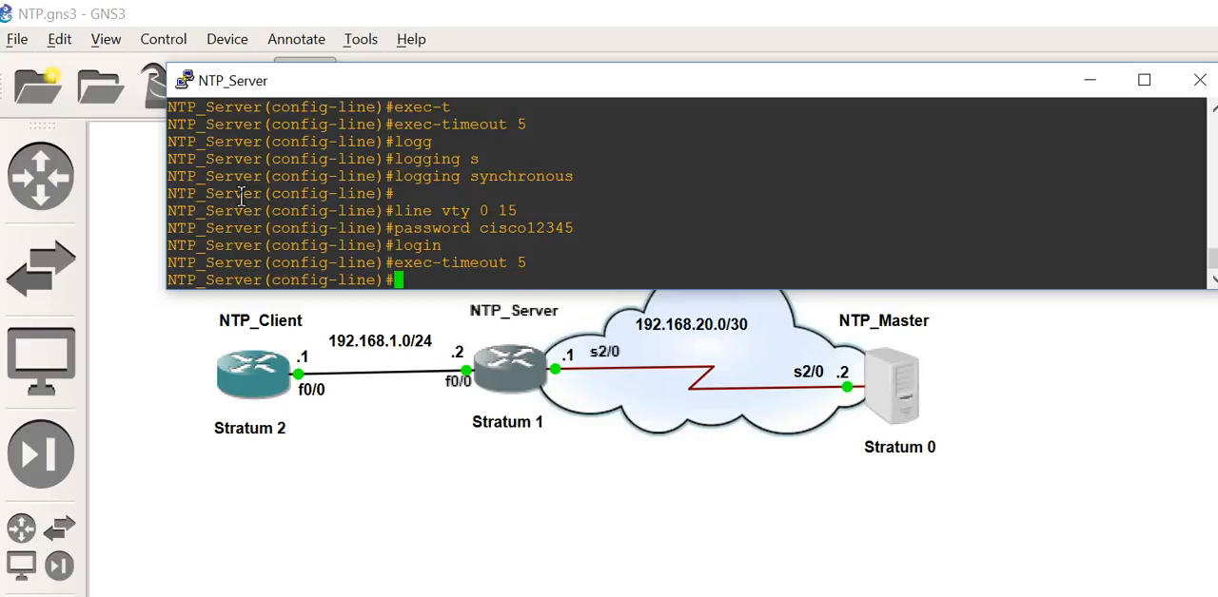
{"action": "key", "text": "Up"}
{"action": "key", "text": "Up"}
{"action": "key", "text": "Up"}
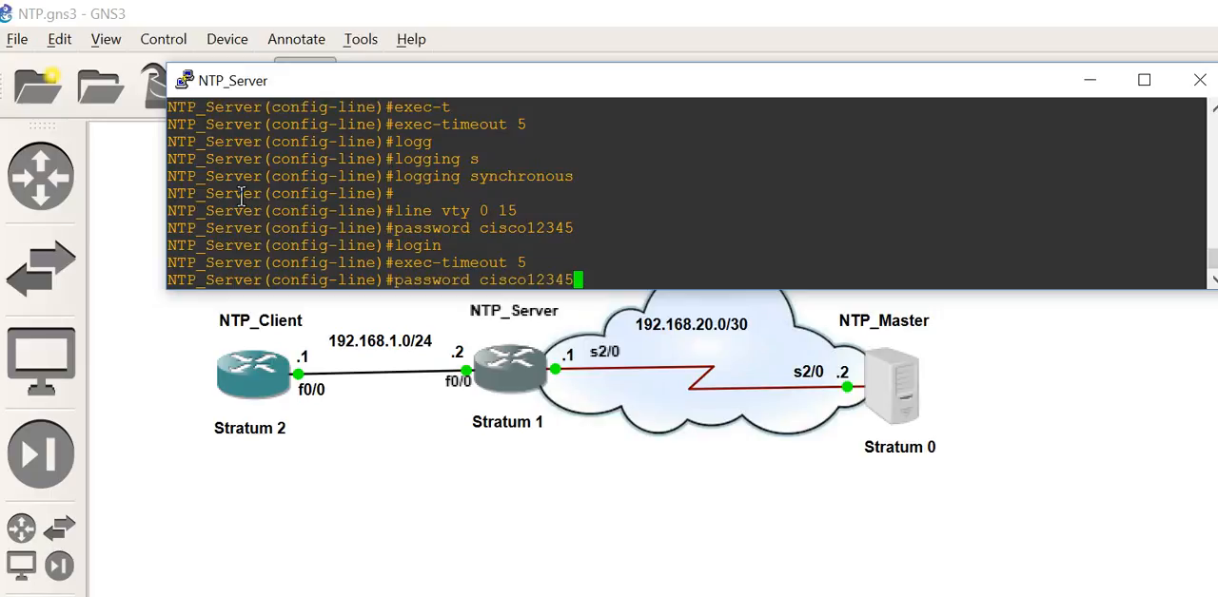
{"action": "key", "text": "Up"}
{"action": "key", "text": "Up"}
{"action": "key", "text": "Return"}
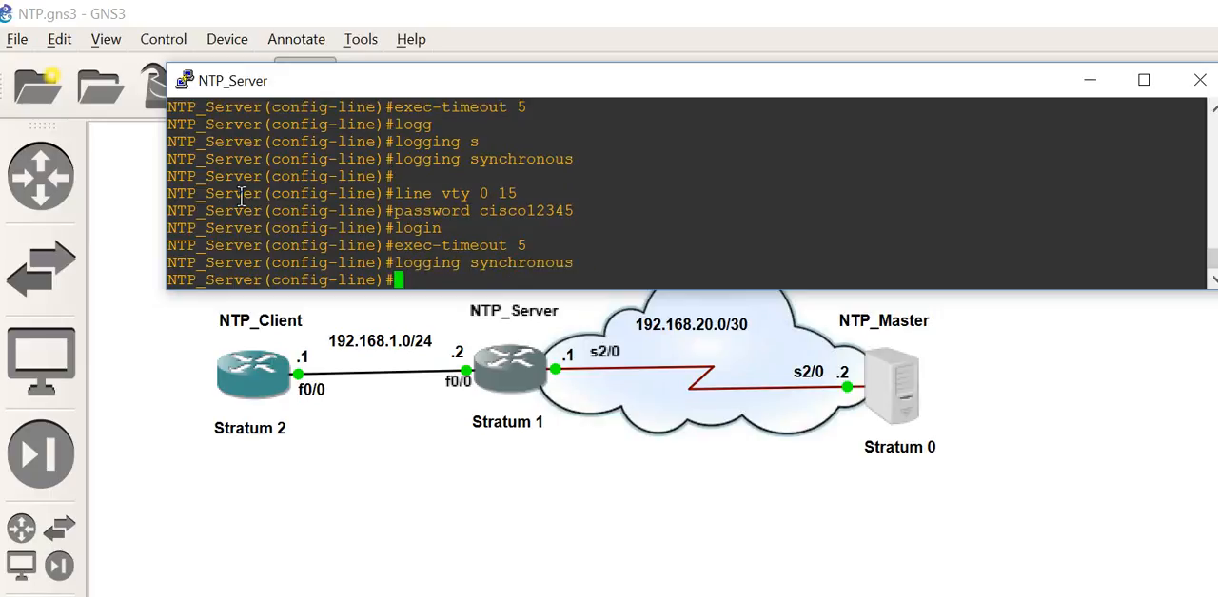
{"action": "key", "text": "Return"}
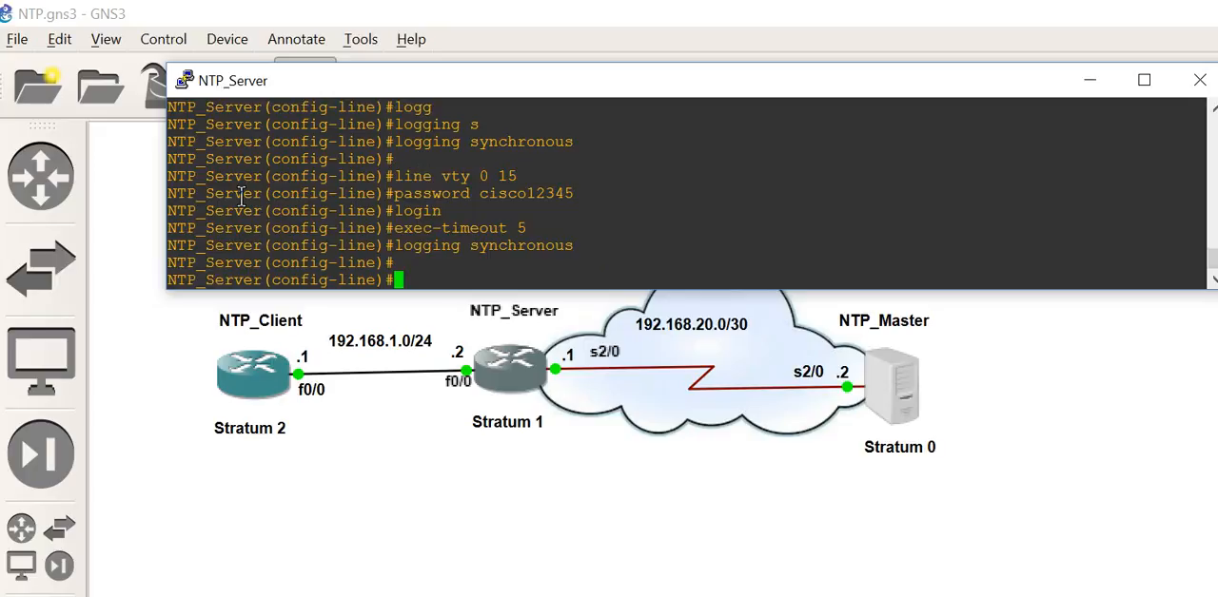
Step: Enter configuration of auxiliary line aux 0 and set the same line password as on the vty lines
{"action": "type", "text": "line aux 0"}
{"action": "key", "text": "Return"}
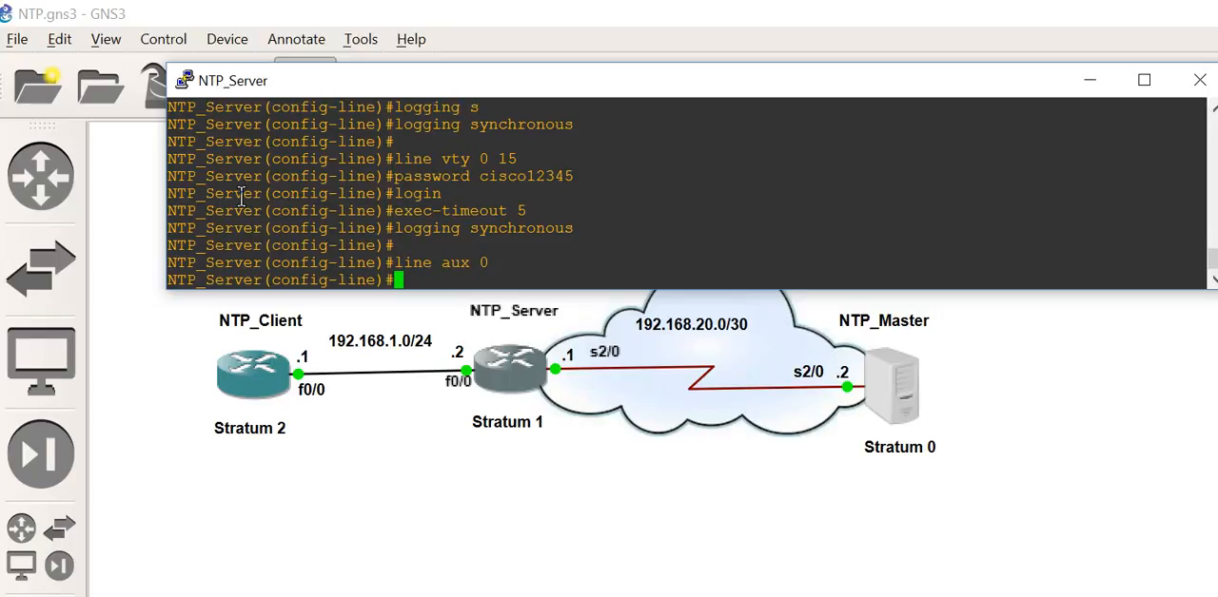
{"action": "key", "text": "Up"}
{"action": "key", "text": "Up"}
{"action": "key", "text": "Up"}
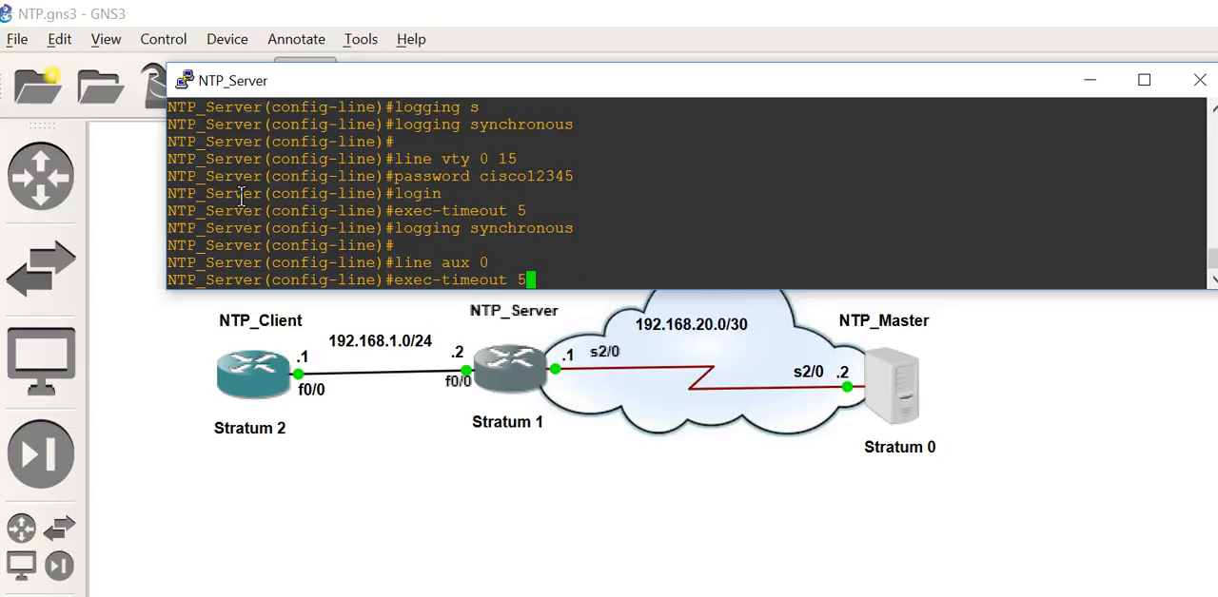
Step: Enable login on auxiliary line aux 0
{"action": "key", "text": "Up"}
Step: Set the exec-timeout of auxiliary line aux 0 to 5, reusing the earlier command from the history
{"action": "key", "text": "Up"}
{"action": "key", "text": "Return"}
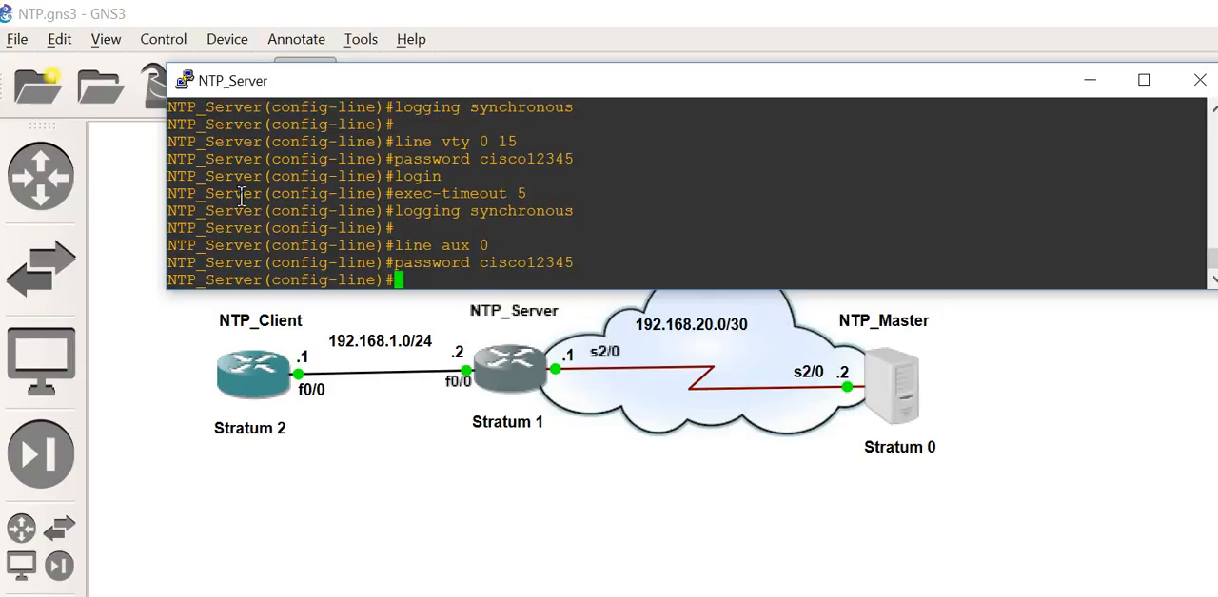
{"action": "key", "text": "Up"}
{"action": "key", "text": "Up"}
{"action": "key", "text": "Up"}
{"action": "key", "text": "Up"}
{"action": "key", "text": "Up"}
{"action": "key", "text": "Return"}
{"action": "key", "text": "Up"}
{"action": "key", "text": "Up"}
{"action": "key", "text": "Up"}
{"action": "key", "text": "Up"}
{"action": "key", "text": "Up"}
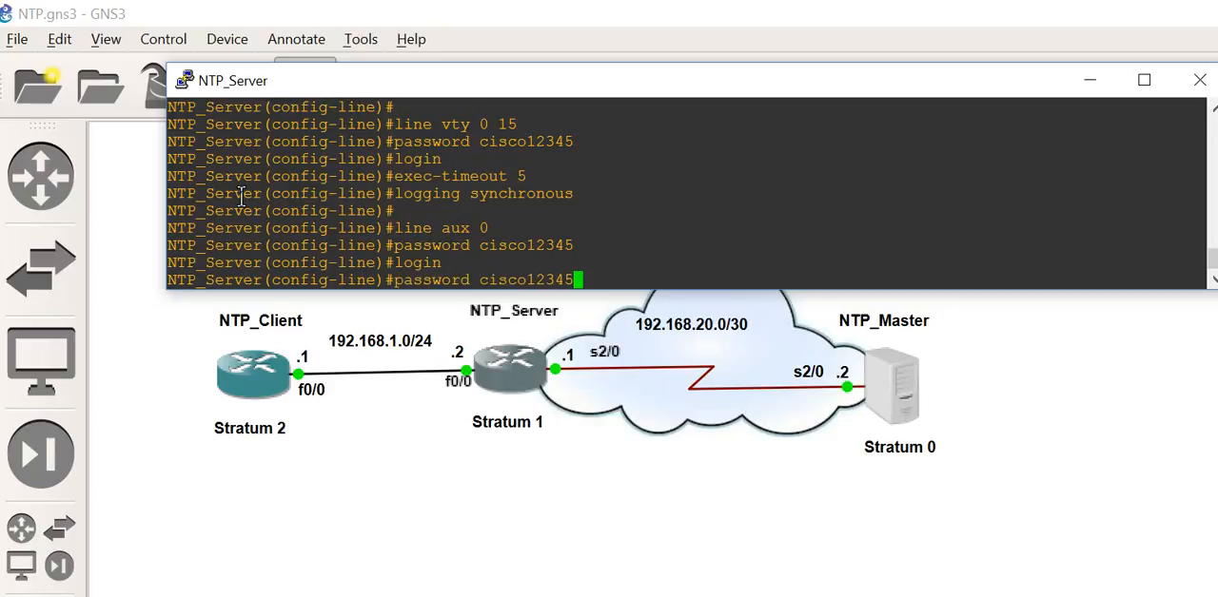
{"action": "key", "text": "Up"}
{"action": "key", "text": "Down"}
{"action": "key", "text": "Down"}
{"action": "key", "text": "Down"}
{"action": "key", "text": "Down"}
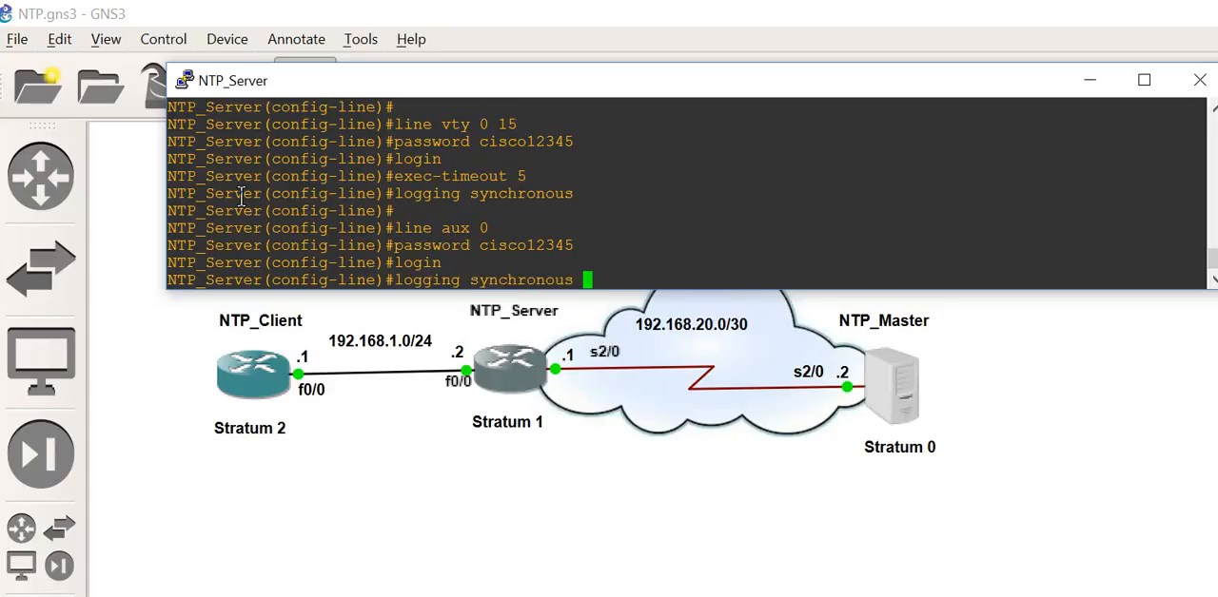
{"action": "key", "text": "Up"}
{"action": "key", "text": "Up"}
{"action": "key", "text": "Up"}
{"action": "key", "text": "Up"}
{"action": "key", "text": "Down"}
{"action": "key", "text": "Down"}
{"action": "key", "text": "Down"}
{"action": "key", "text": "Down"}
{"action": "key", "text": "Down"}
{"action": "key", "text": "Down"}
{"action": "key", "text": "Down"}
{"action": "key", "text": "Up"}
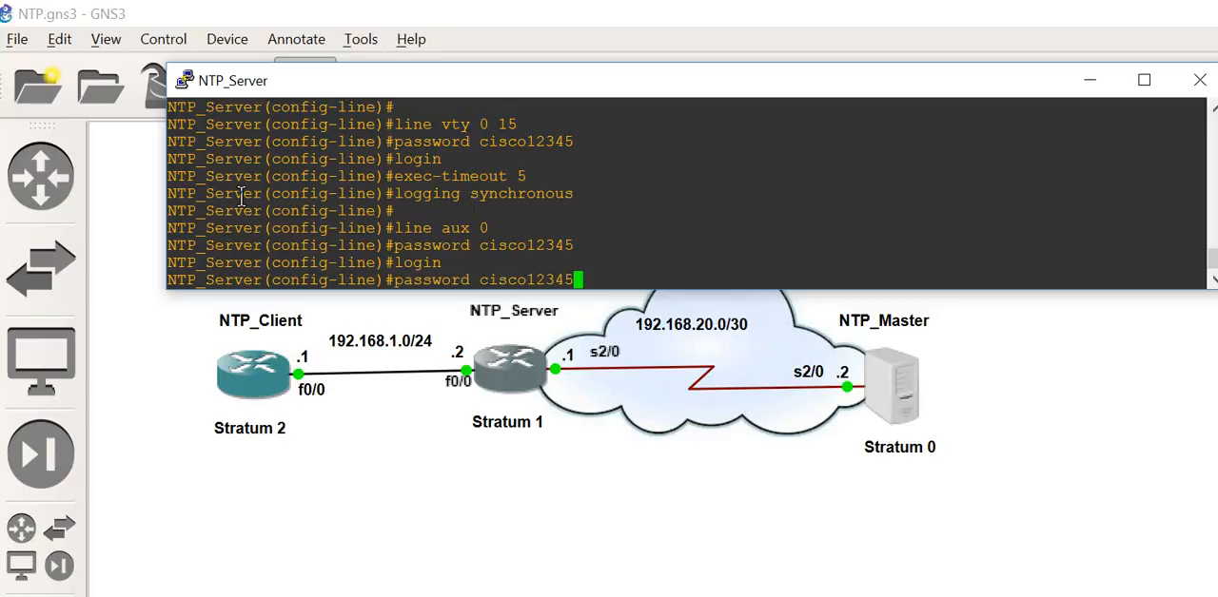
{"action": "key", "text": "Up"}
{"action": "key", "text": "Up"}
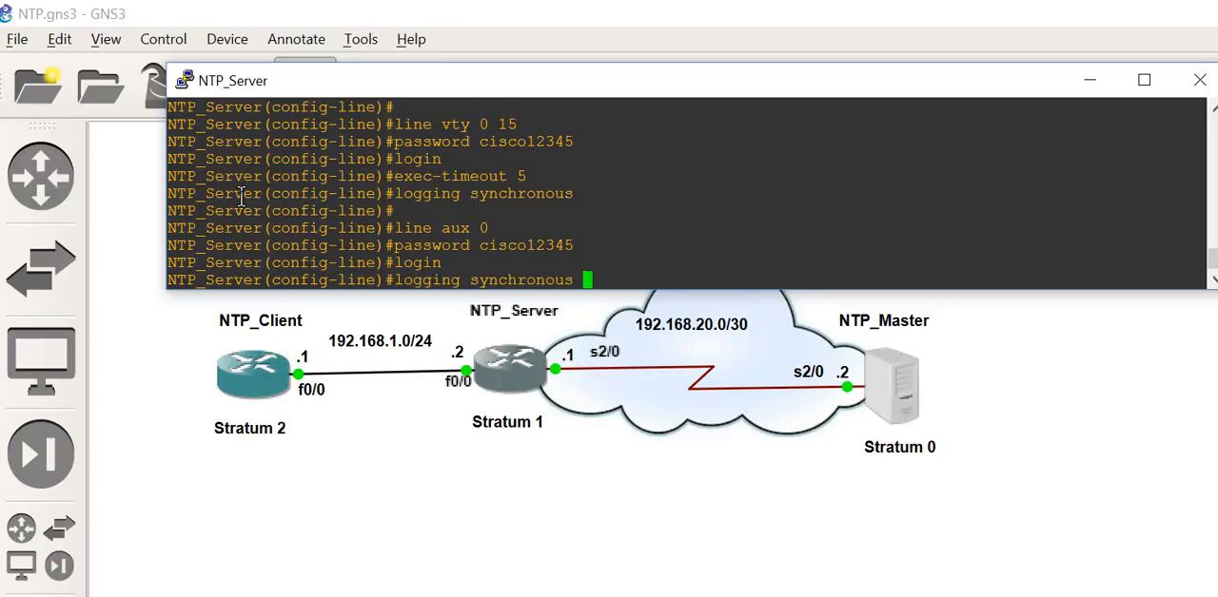
{"action": "key", "text": "Up"}
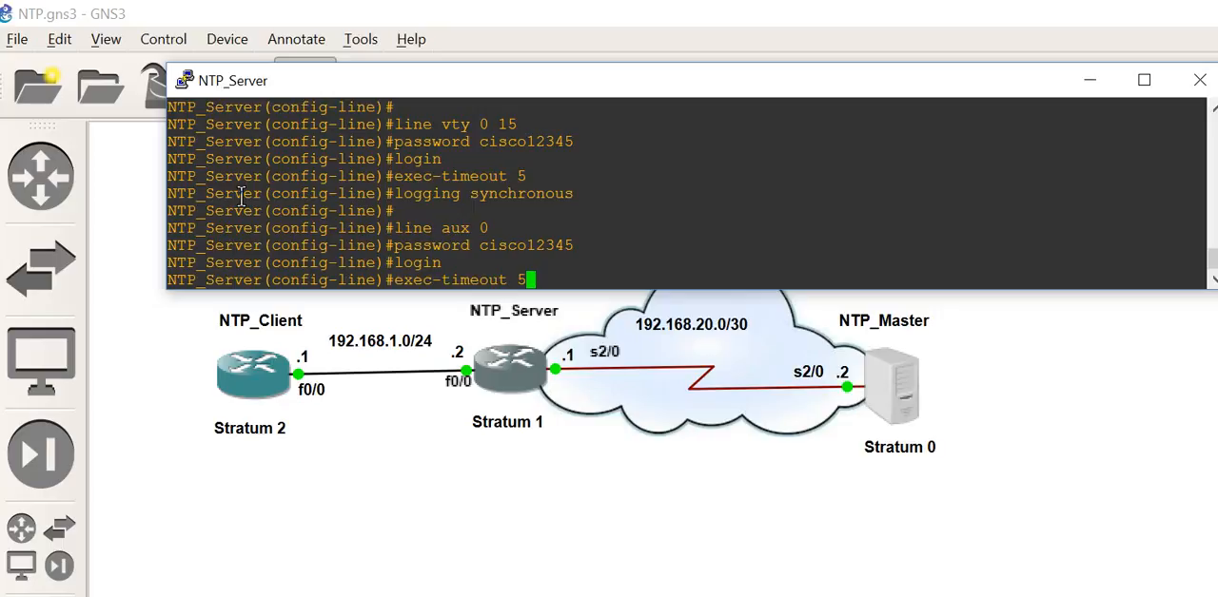
{"action": "key", "text": "Return"}
{"action": "key", "text": "Up"}
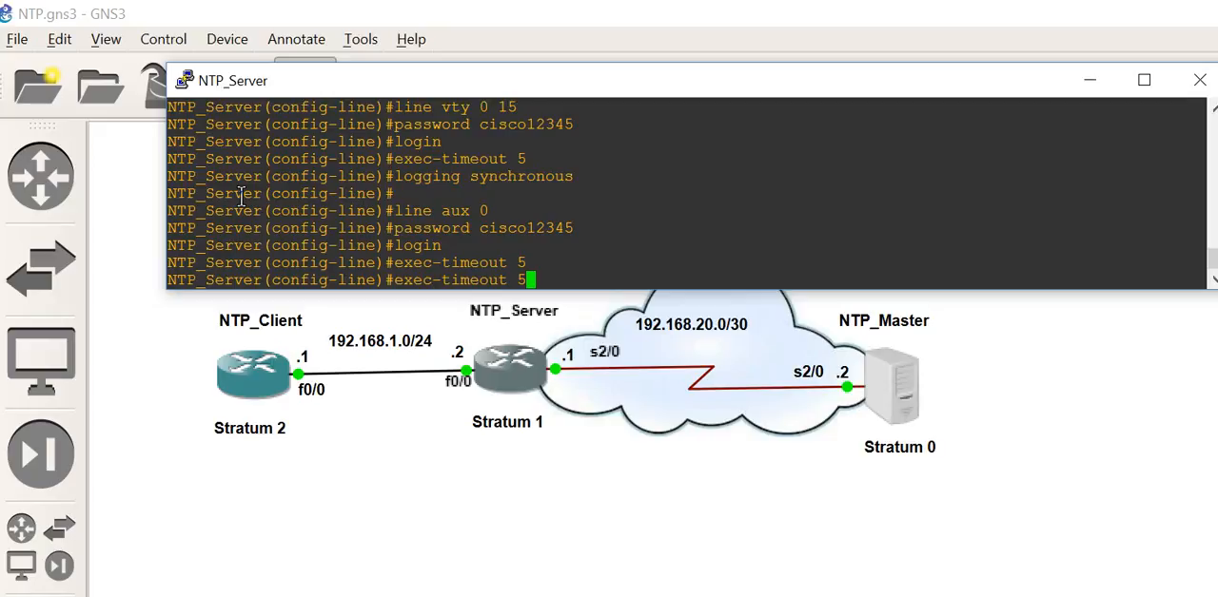
{"action": "key", "text": "Return"}
{"action": "key", "text": "Return"}
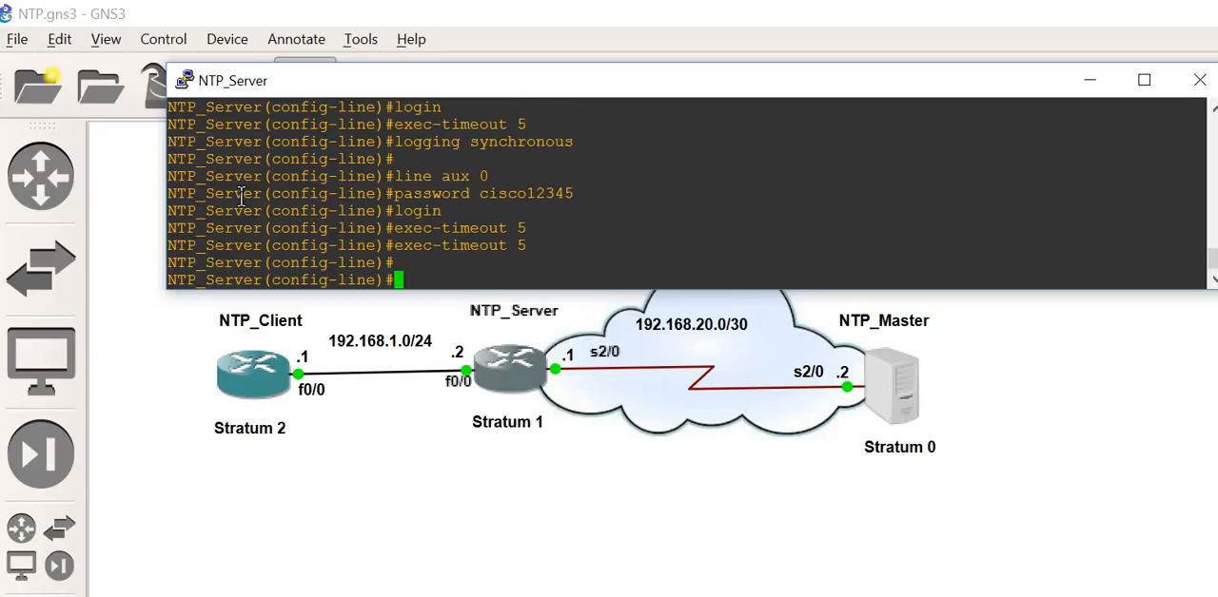
Step: Exit auxiliary line configuration and return to global configuration mode on NTP_Server
{"action": "type", "text": "exit"}
{"action": "key", "text": "Return"}
{"action": "key", "text": "Return"}
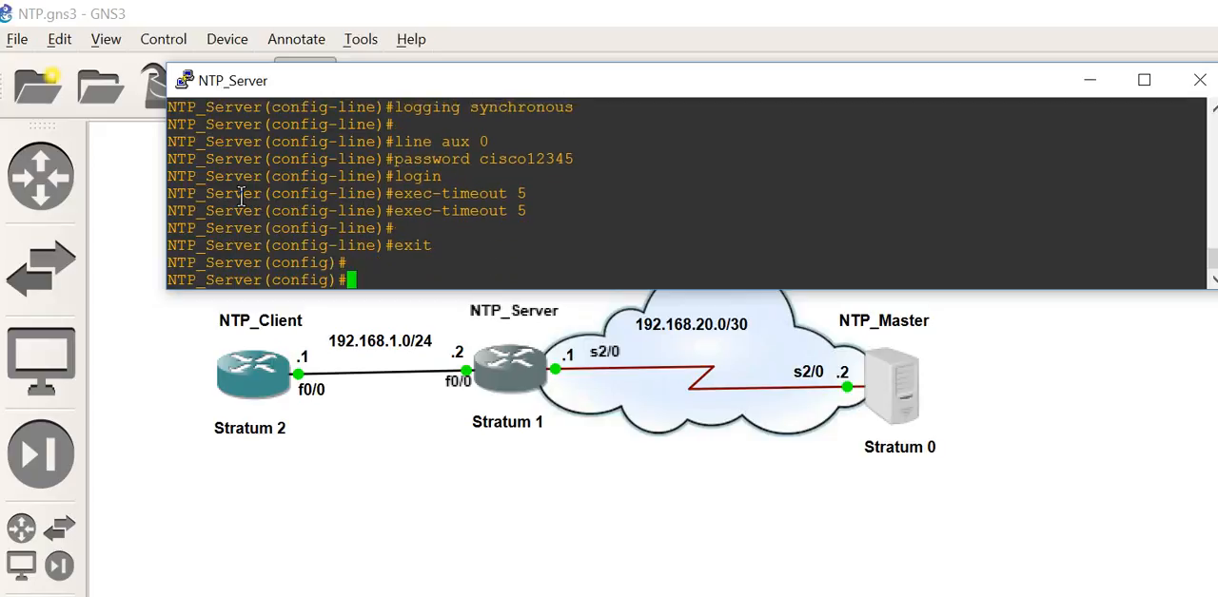
{"action": "key", "text": "Return"}
{"action": "key", "text": "Return"}
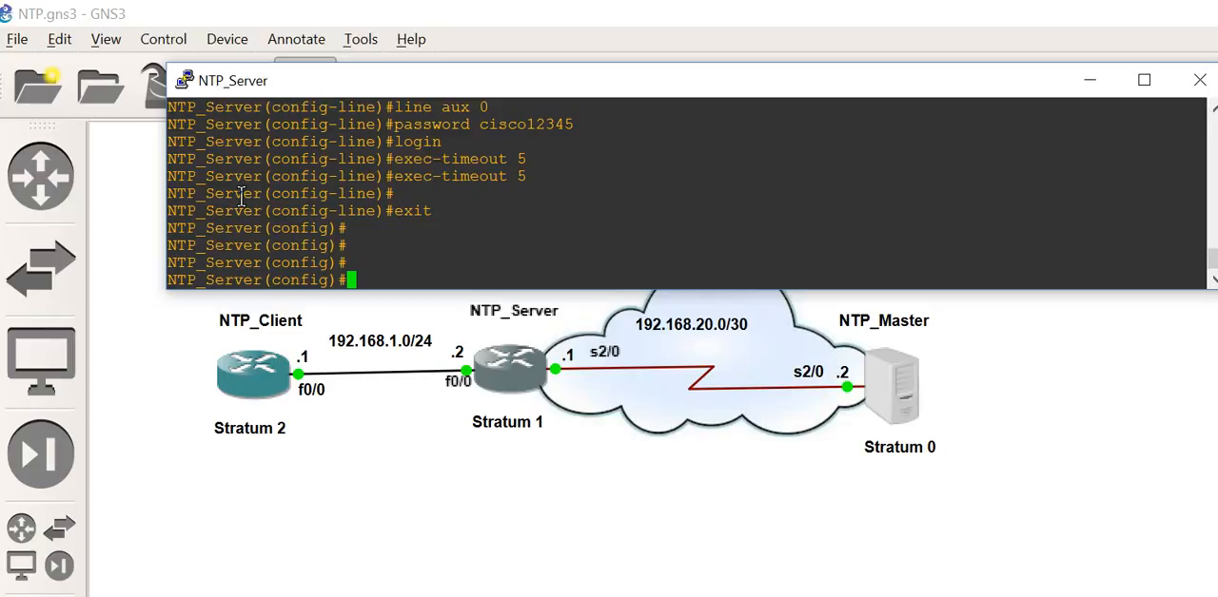
Step: Enter configuration of interface fa 0/0 and assign it IP address 192.168.1.2 with mask 255.255.255.0
{"action": "type", "text": "int fa"}
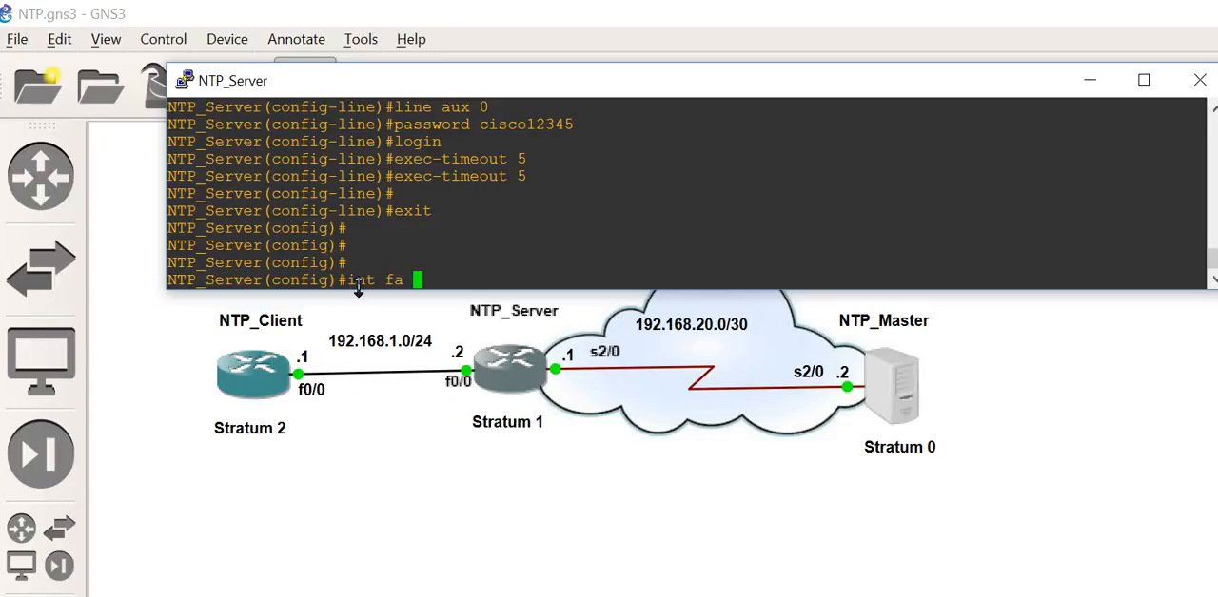
{"action": "left_click", "coordinate": [416, 271]}
{"action": "type", "text": "0/0"}
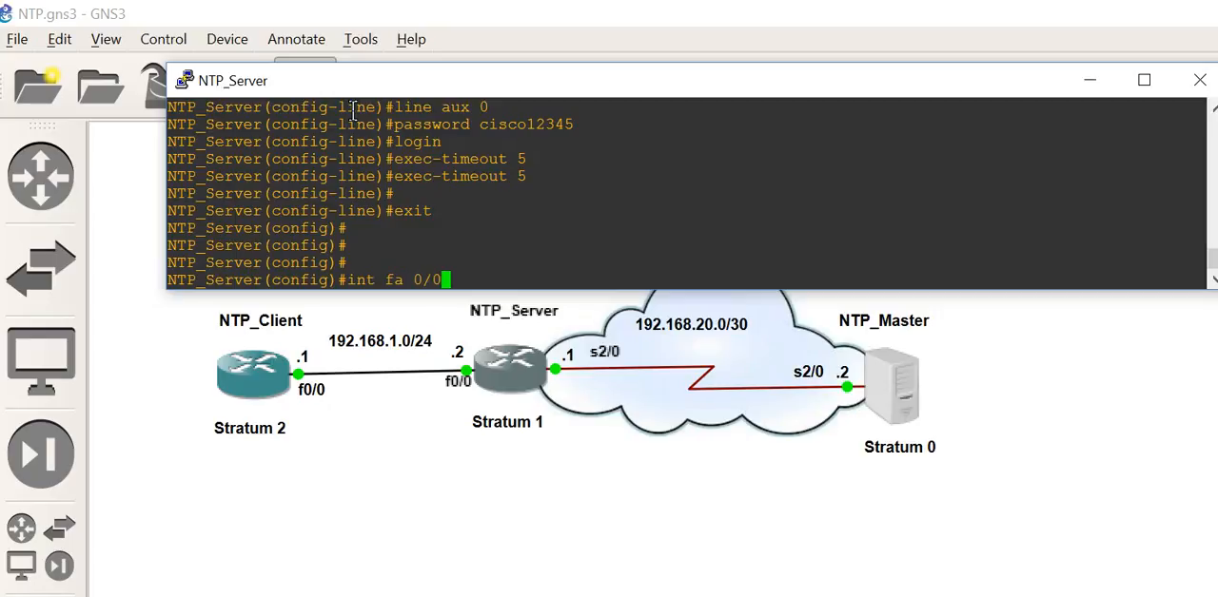
{"action": "key", "text": "Return"}
{"action": "type", "text": "i"}
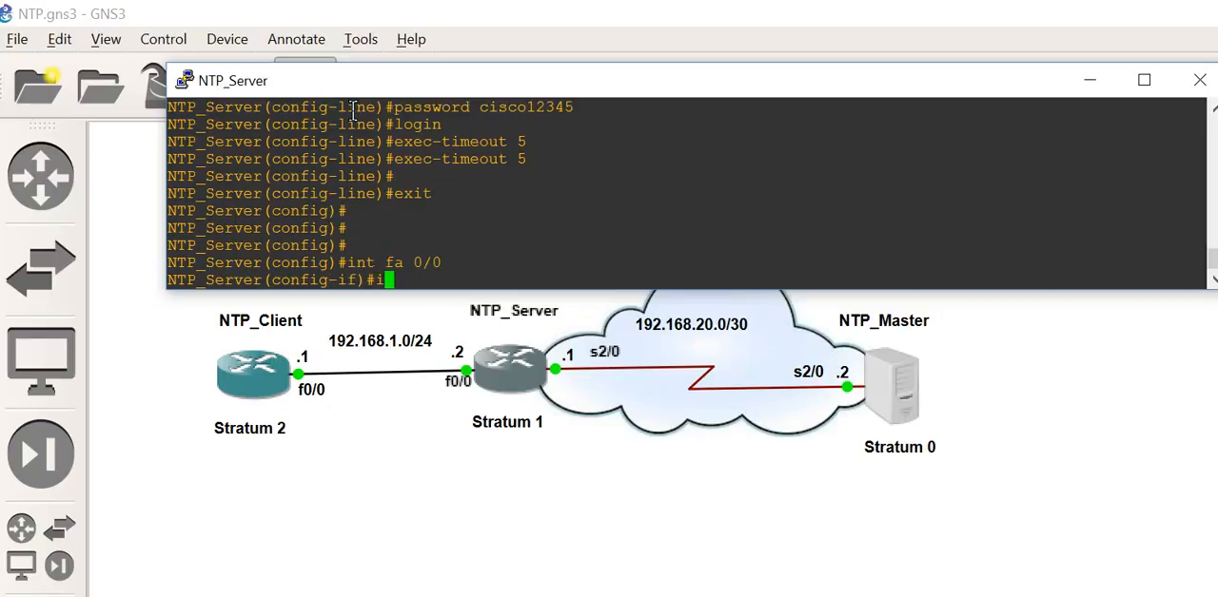
{"action": "type", "text": "p add 19"}
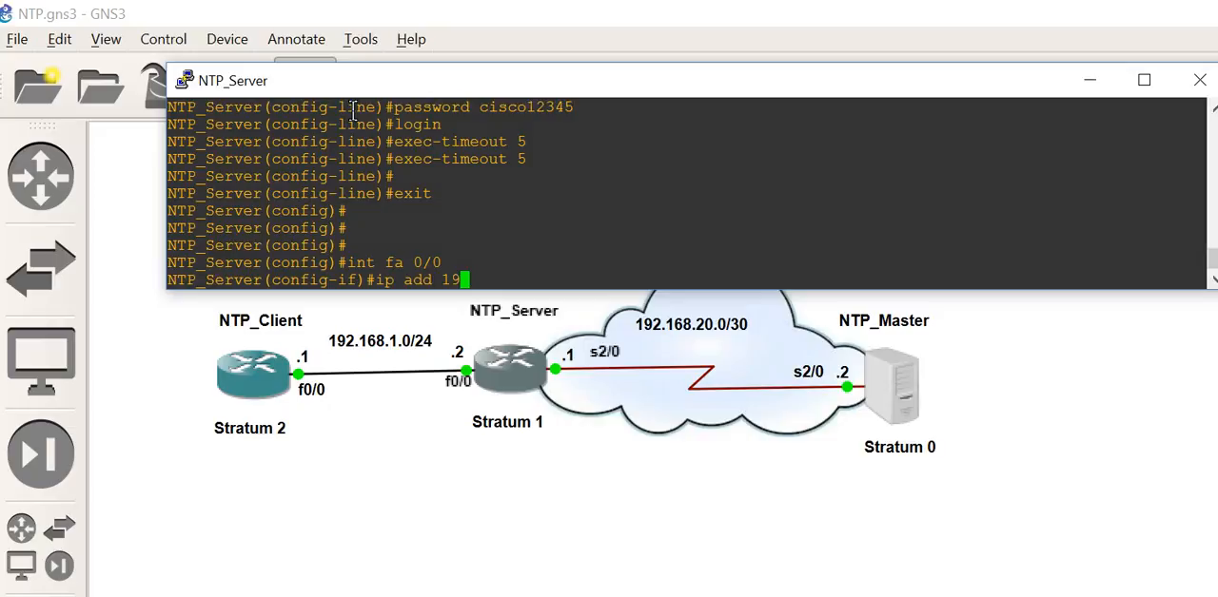
{"action": "type", "text": "2.168.1.2 255"}
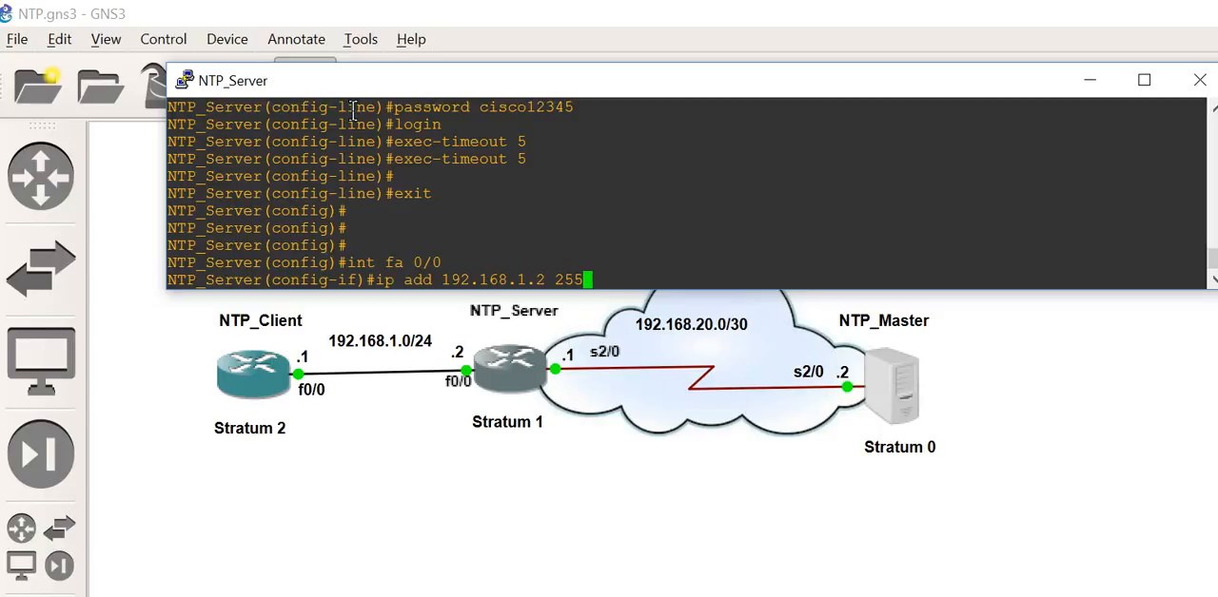
{"action": "type", "text": ".255.255.0"}
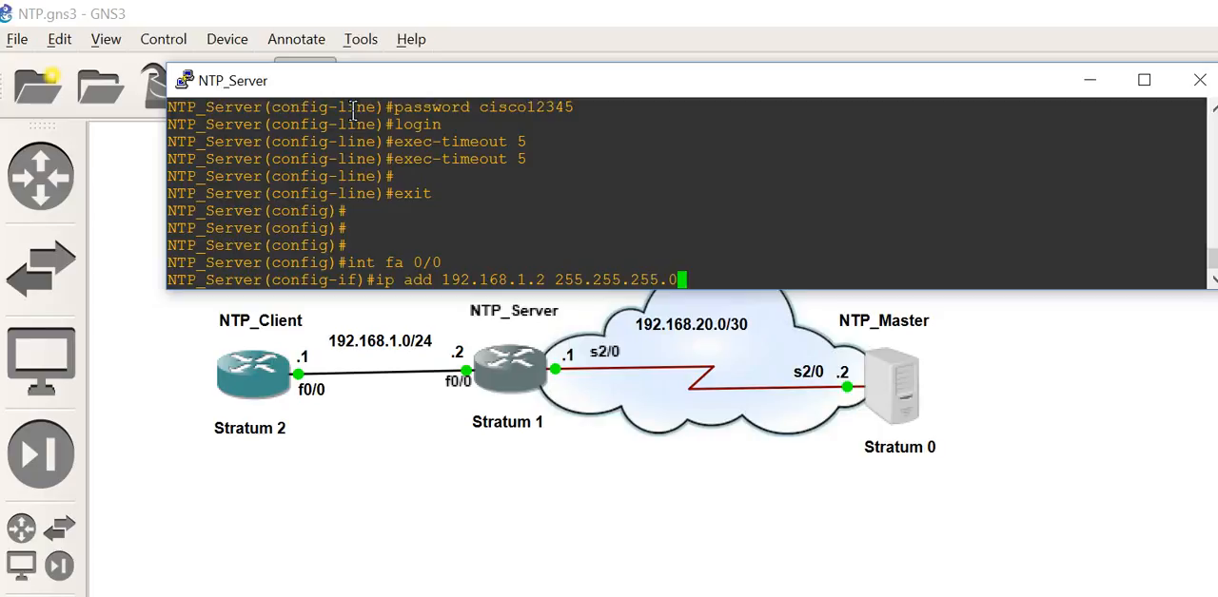
{"action": "key", "text": "Return"}
Step: Enable interface fa 0/0 with no shut and exit to global configuration mode
{"action": "type", "text": "no shut"}
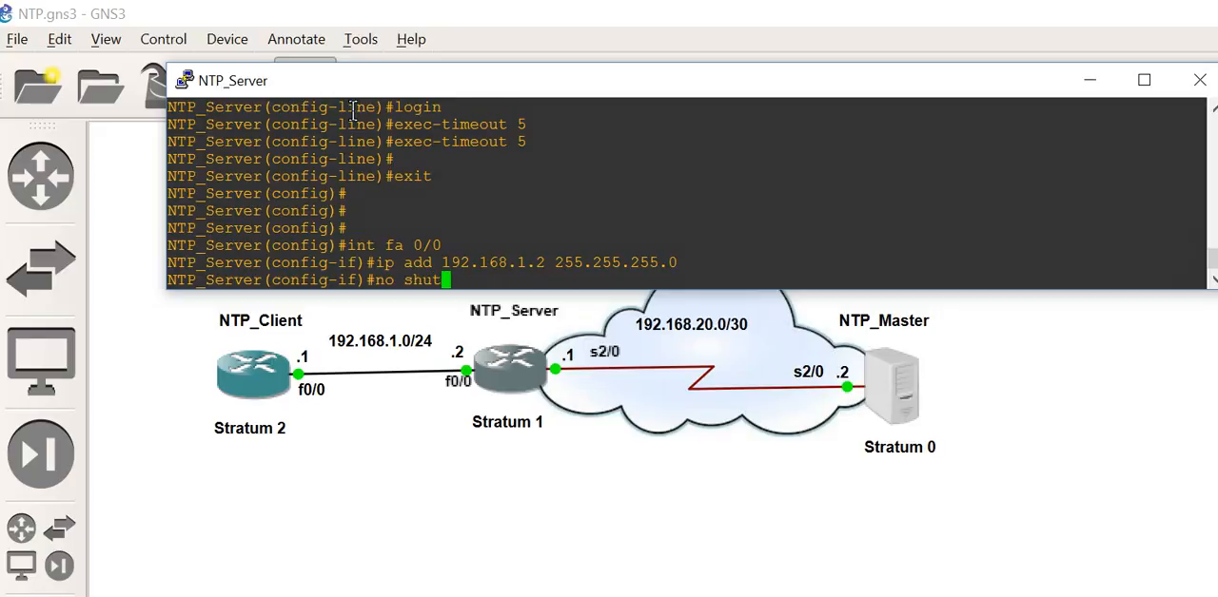
{"action": "key", "text": "Return"}
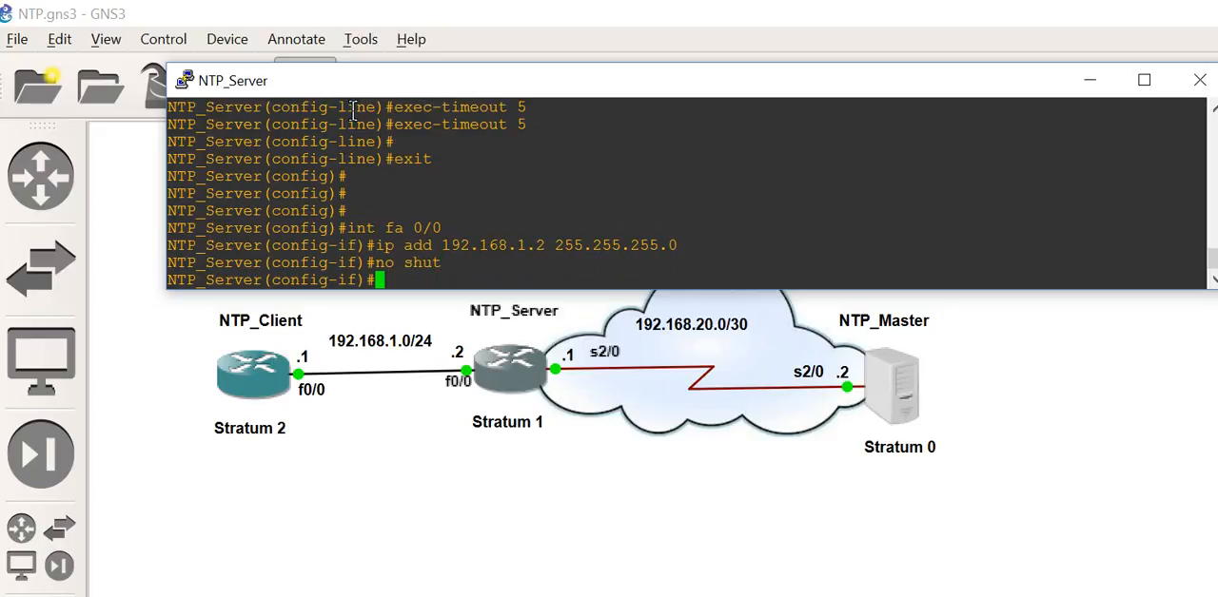
{"action": "type", "text": "exit"}
{"action": "key", "text": "Return"}
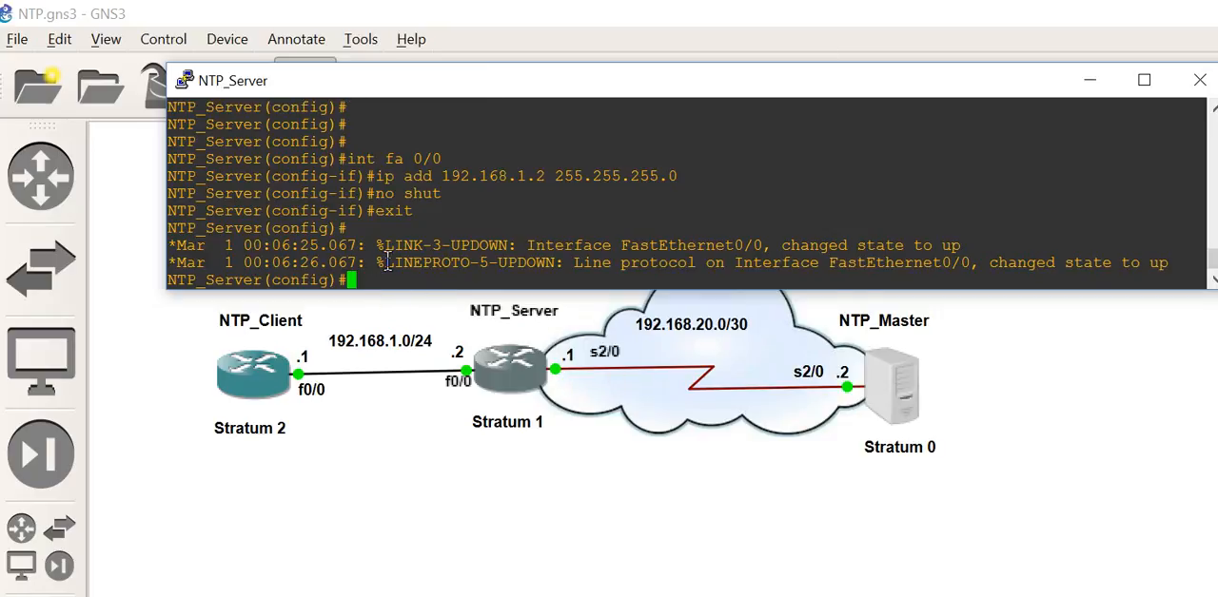
{"action": "key", "text": "Return"}
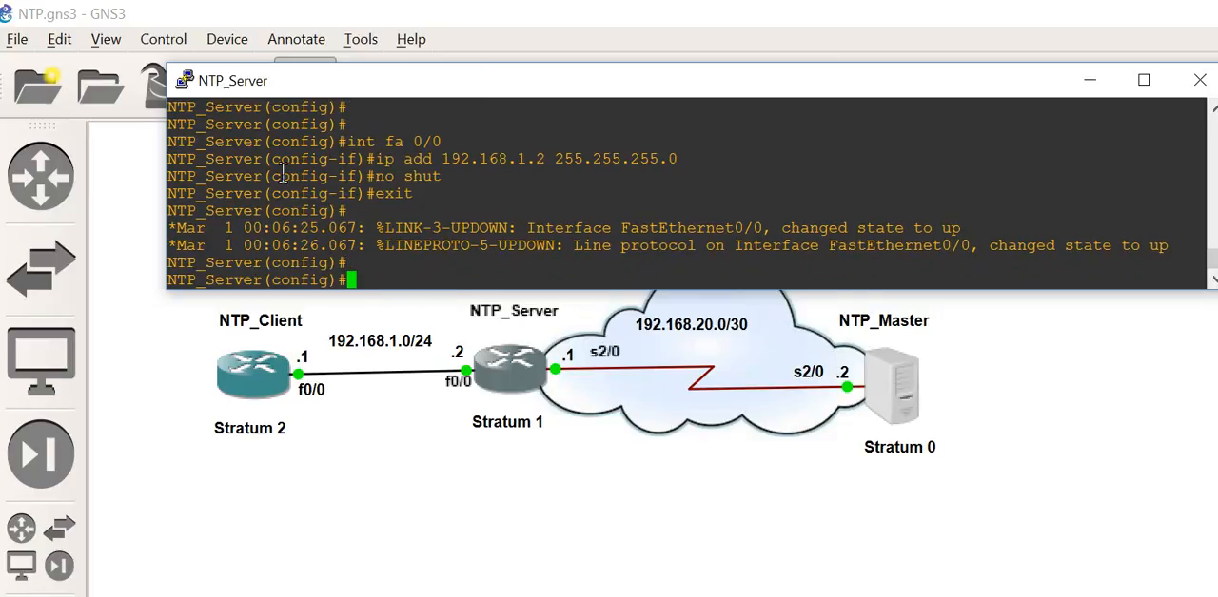
Step: Enter configuration of serial interface s 2/0 and assign it IP address 192.168.20.1 with mask 255.255.255.252
{"action": "type", "text": "int s 2/0"}
{"action": "key", "text": "Return"}
{"action": "type", "text": "ip add "}
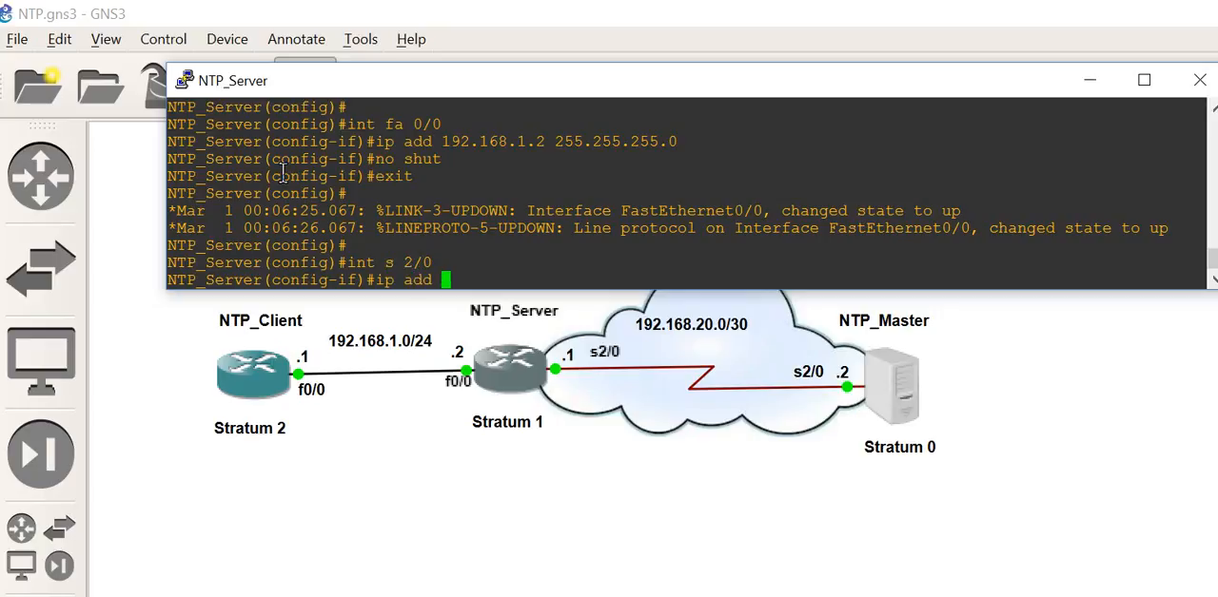
{"action": "type", "text": "192.168.20."}
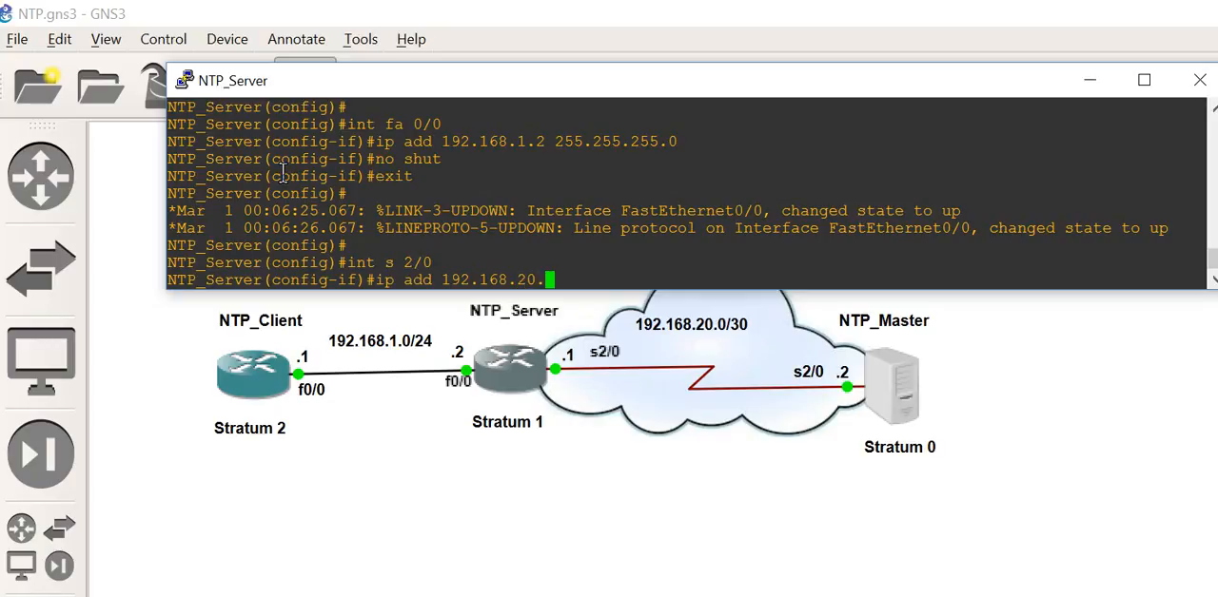
{"action": "type", "text": "1 255.255.255.252"}
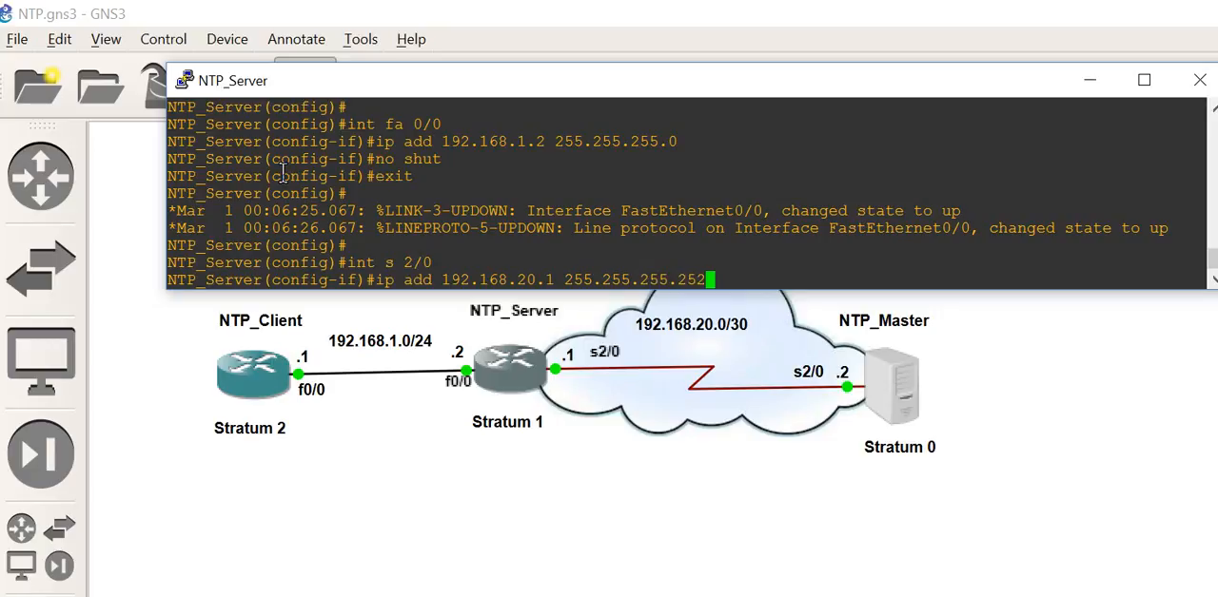
{"action": "key", "text": "Return"}
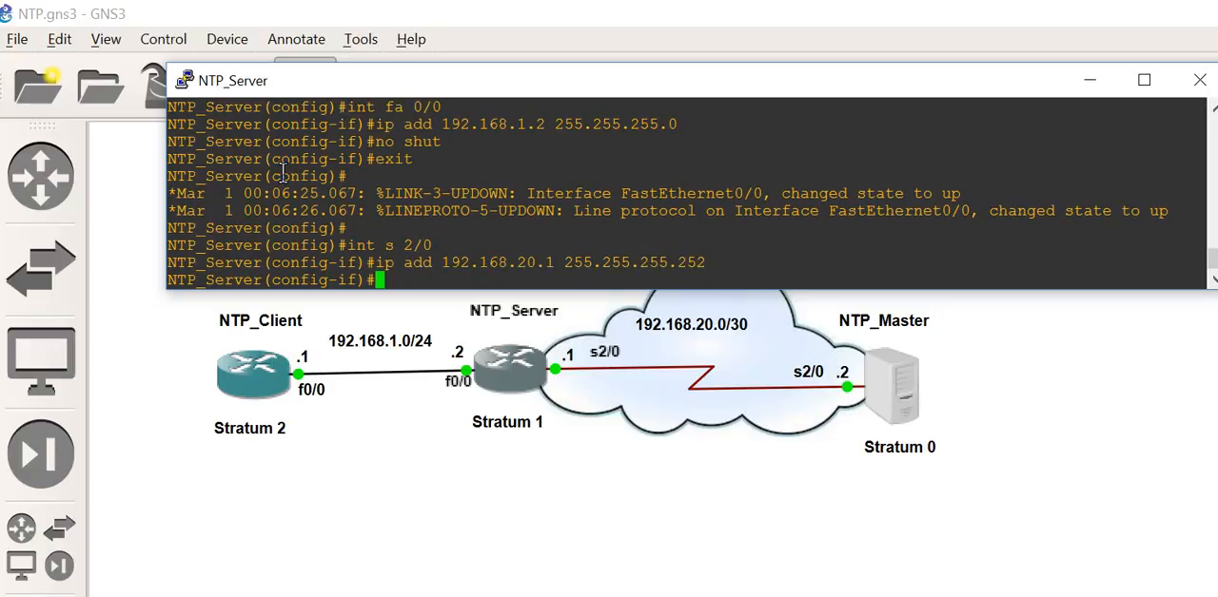
Step: Enable serial interface s 2/0 with no shut and exit to global configuration mode
{"action": "type", "text": "no shut"}
{"action": "key", "text": "Return"}
{"action": "type", "text": "exit"}
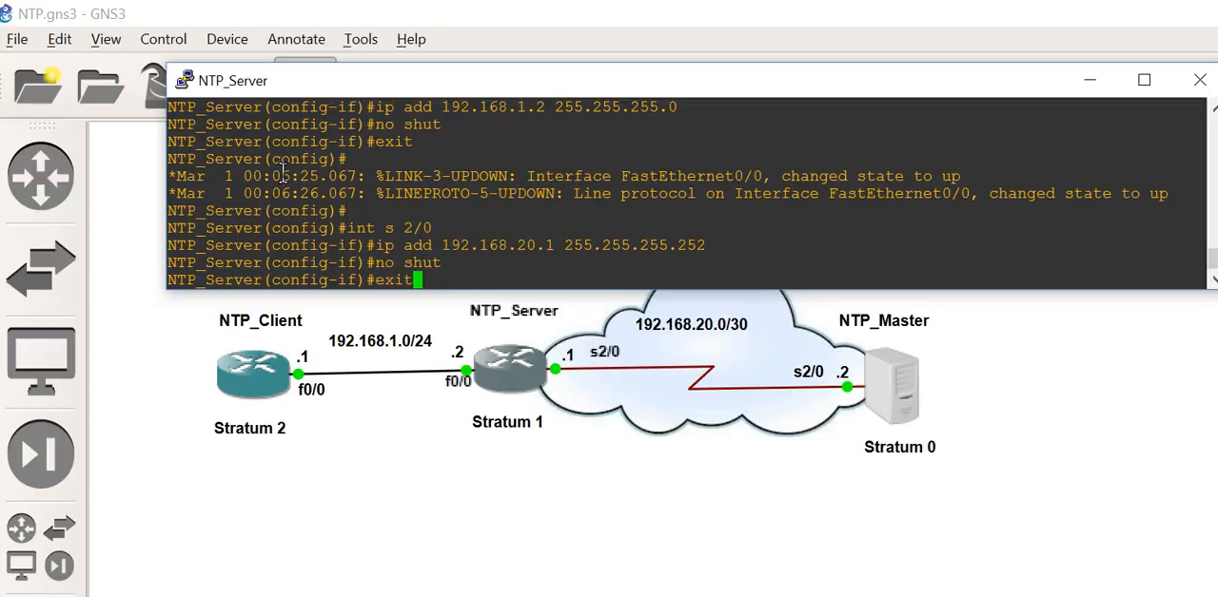
{"action": "key", "text": "Return"}
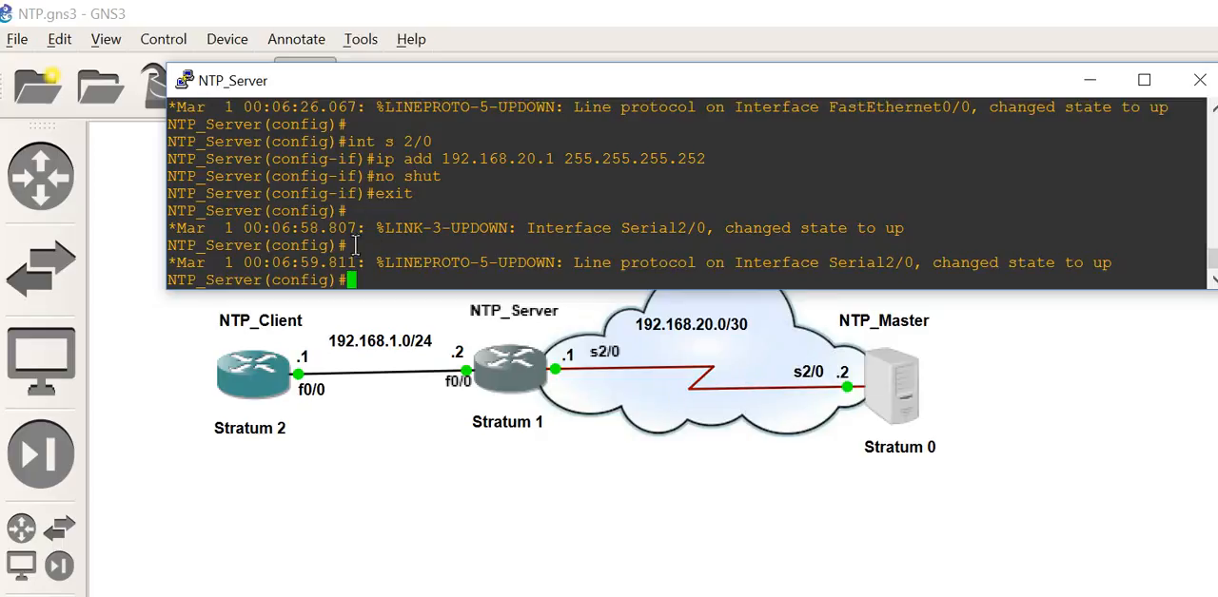
{"action": "left_click", "coordinate": [359, 279]}
{"action": "key", "text": "Return"}
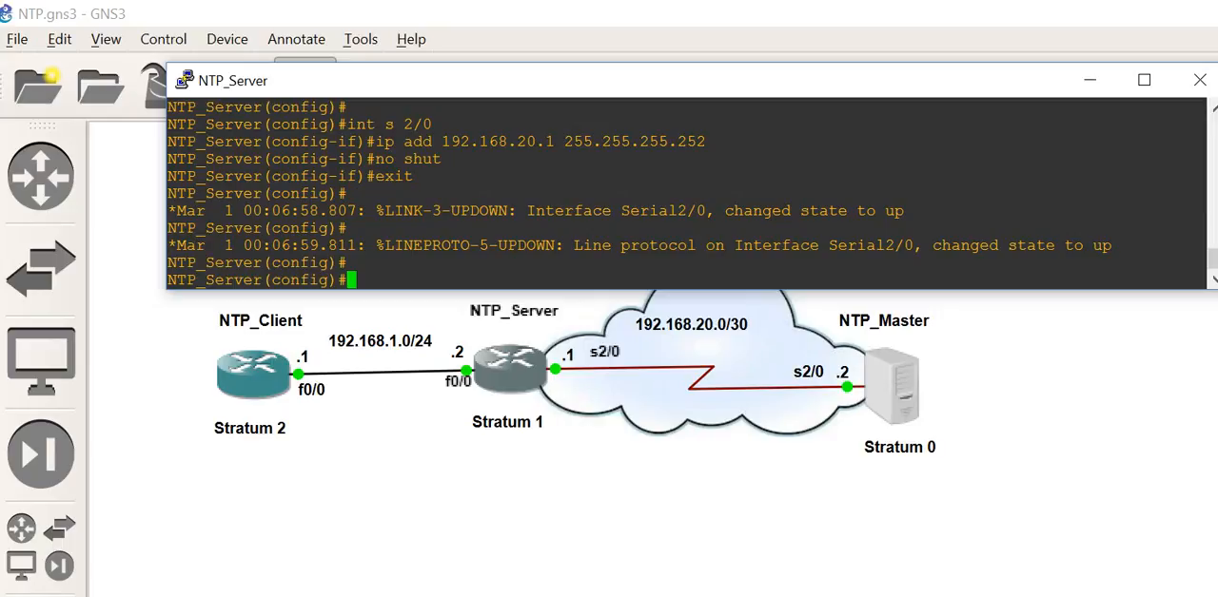
Step: Start OSPF process 1 and advertise network 192.168.1.0 with wildcard mask 0.0.0.255 in area 0
{"action": "type", "text": "router ospf 1"}
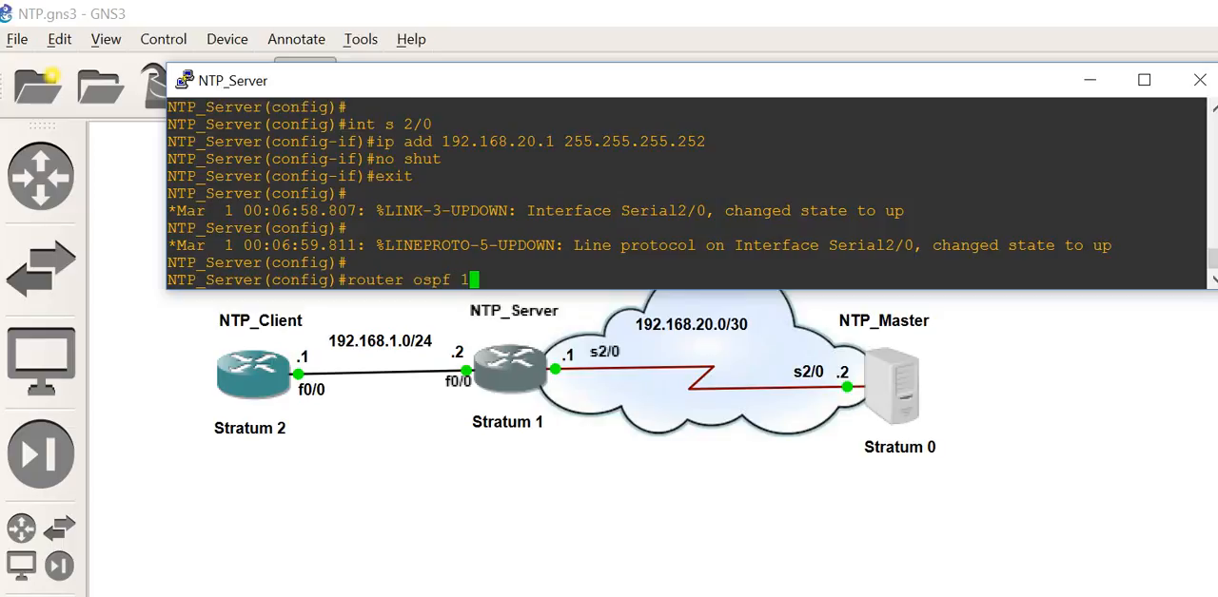
{"action": "key", "text": "Return"}
{"action": "type", "text": "net "}
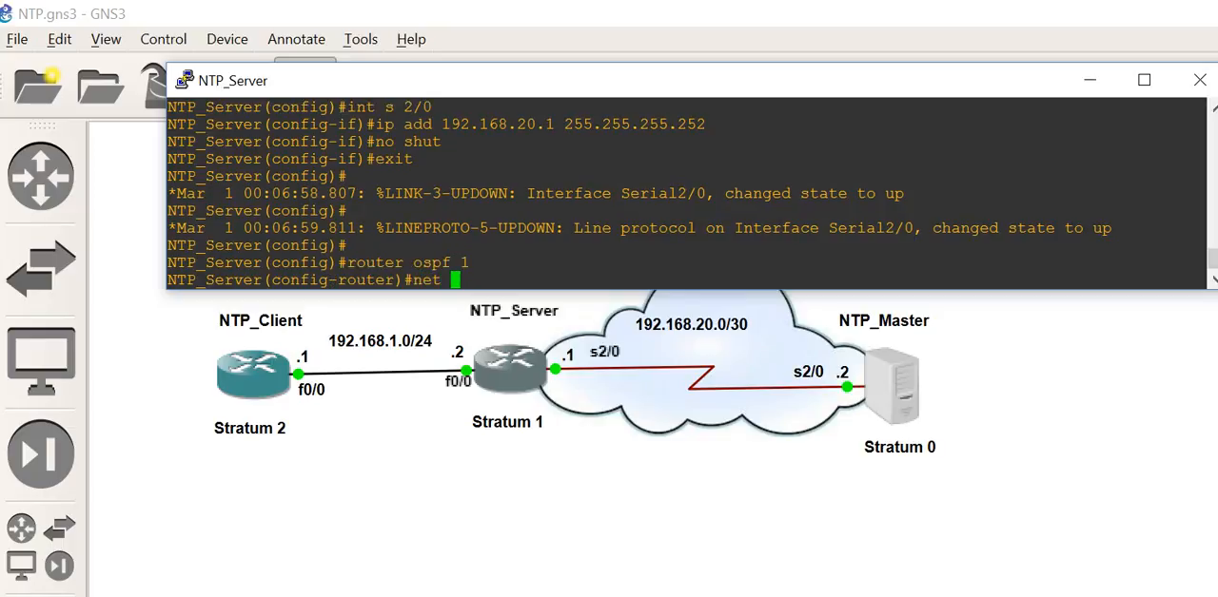
{"action": "type", "text": "192.168."}
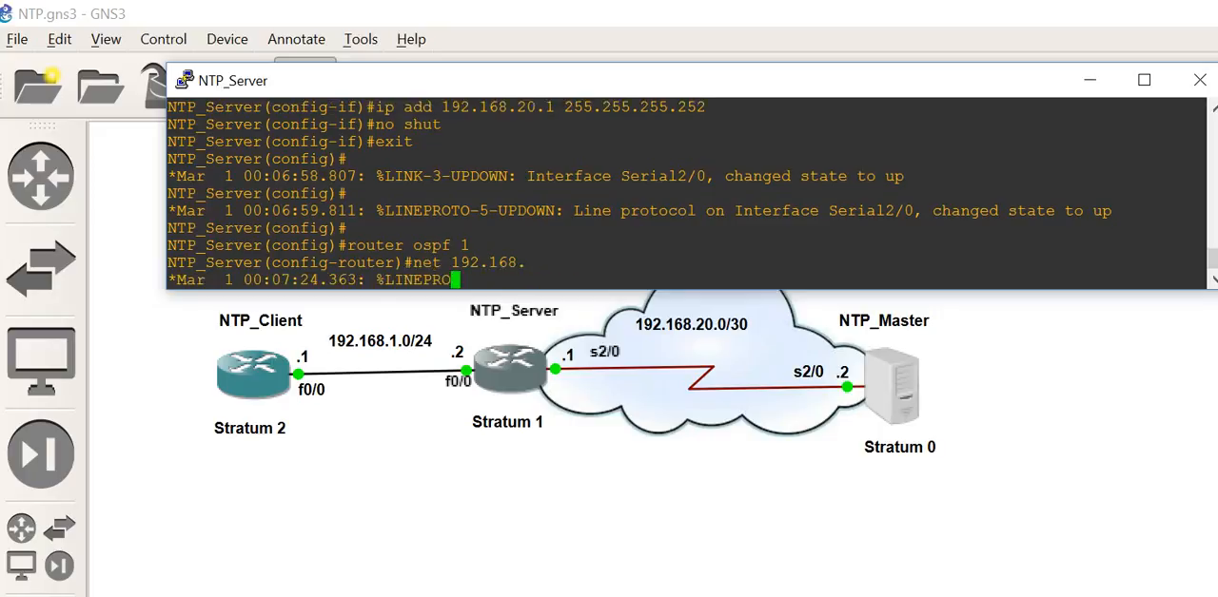
{"action": "type", "text": "1"}
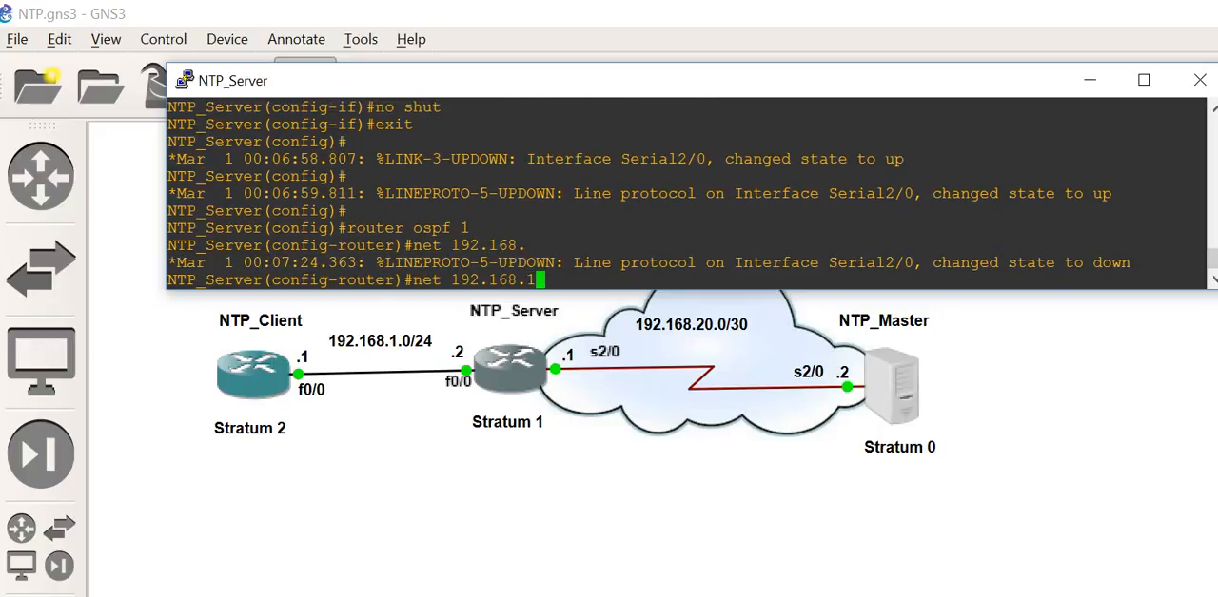
{"action": "type", "text": ".0"}
{"action": "type", "text": "0.0"}
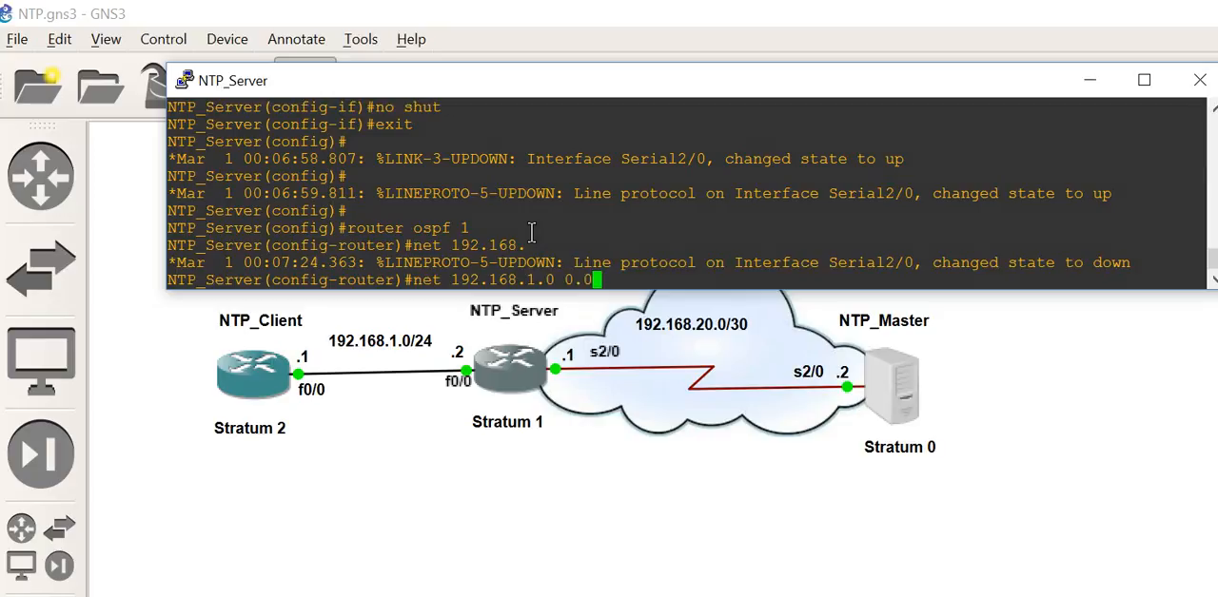
{"action": "type", "text": ".0.255 area 0"}
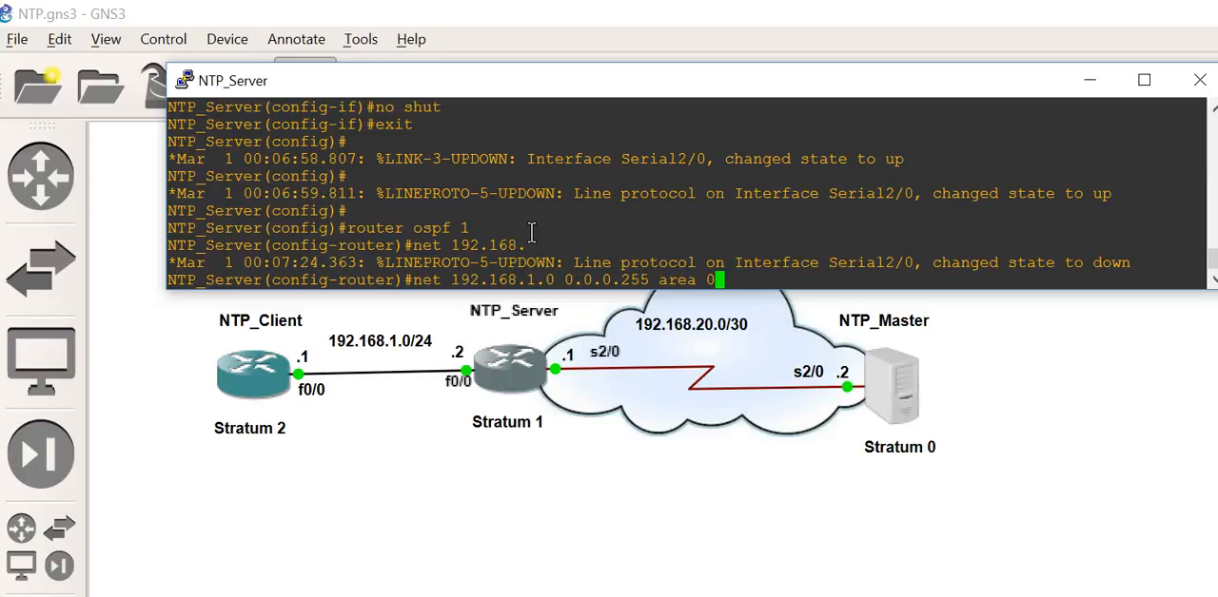
{"action": "key", "text": "Return"}
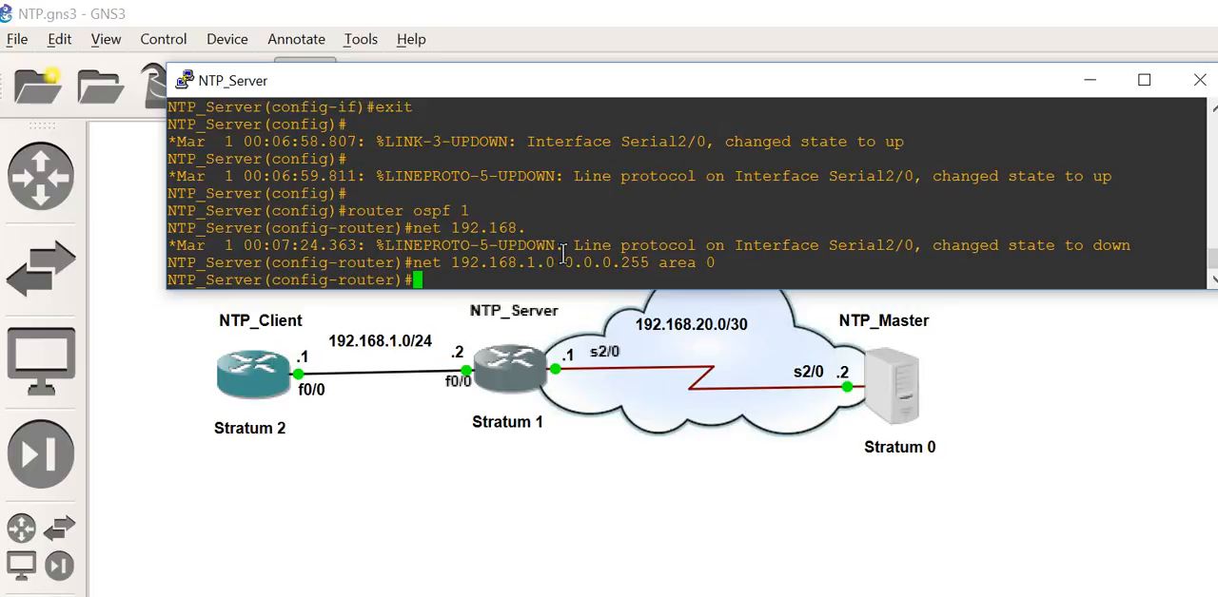
{"action": "left_click_drag", "start_coordinate": [565, 262], "coordinate": [572, 261]}
{"action": "left_click", "coordinate": [454, 277]}
{"action": "key", "text": "Return"}
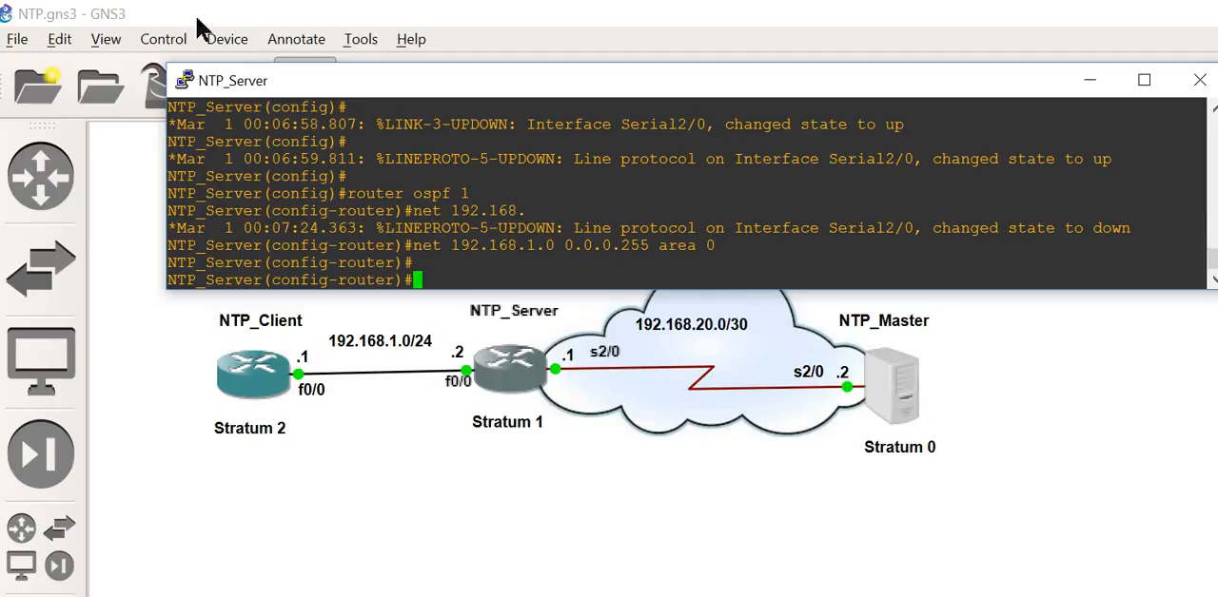
{"action": "key", "text": "alt+Tab"}
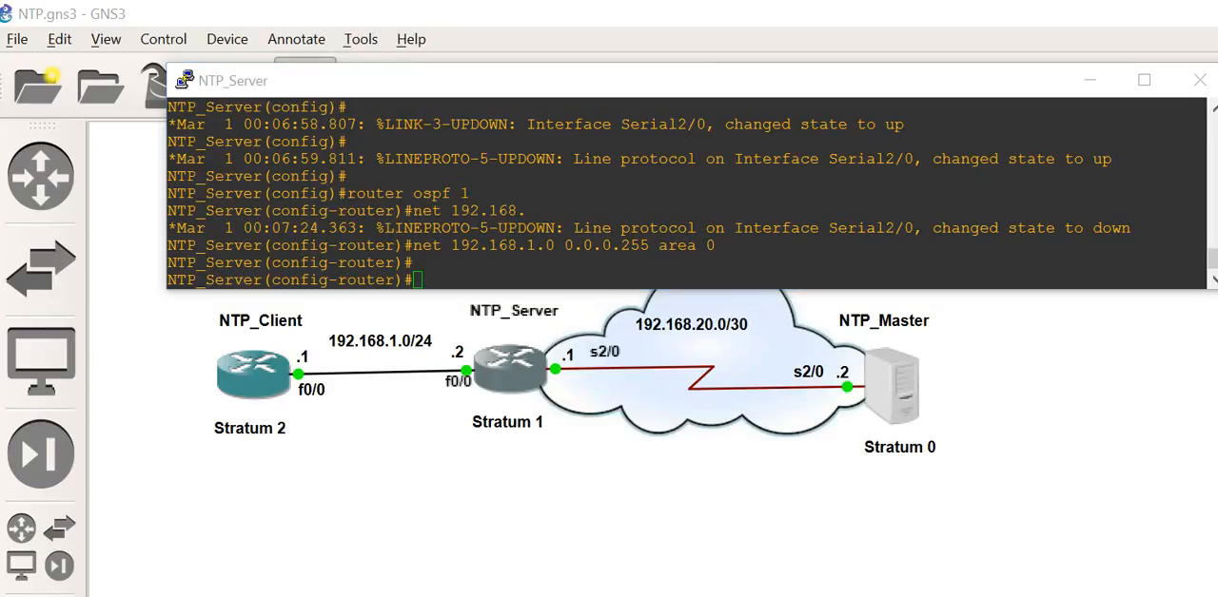
Step: Add a default static route 0.0.0.0 0.0.0.0 on NTP_Server with next hop 192.168.20.2
{"action": "left_click", "coordinate": [413, 272]}
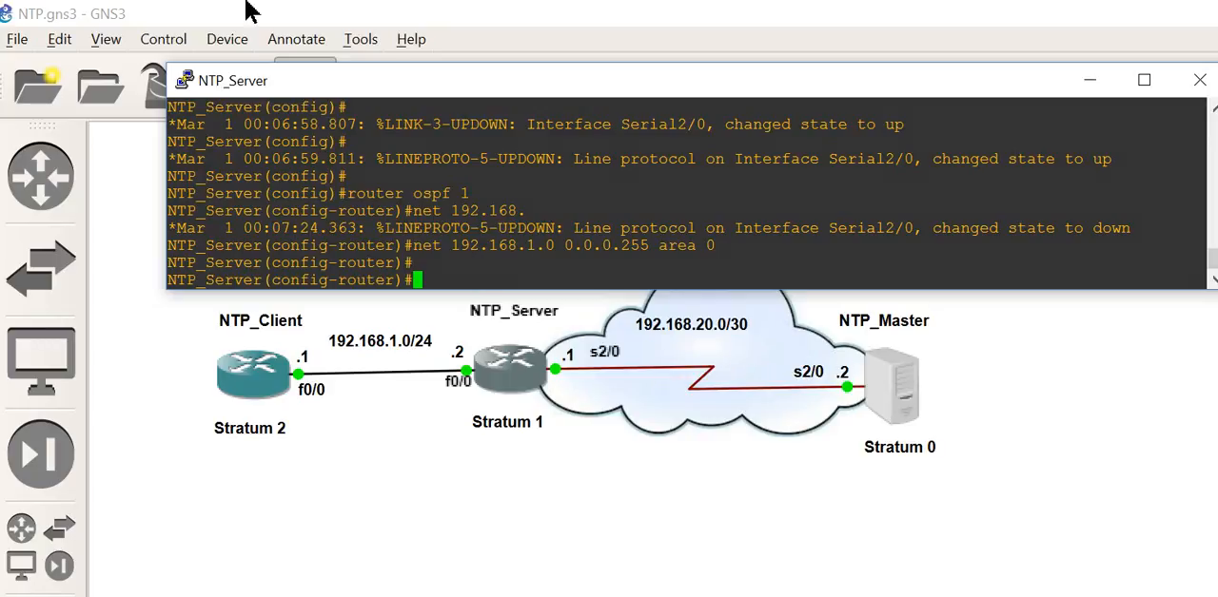
{"action": "type", "text": "ip rou"}
{"action": "key", "text": "Tab"}
{"action": "type", "text": "te"}
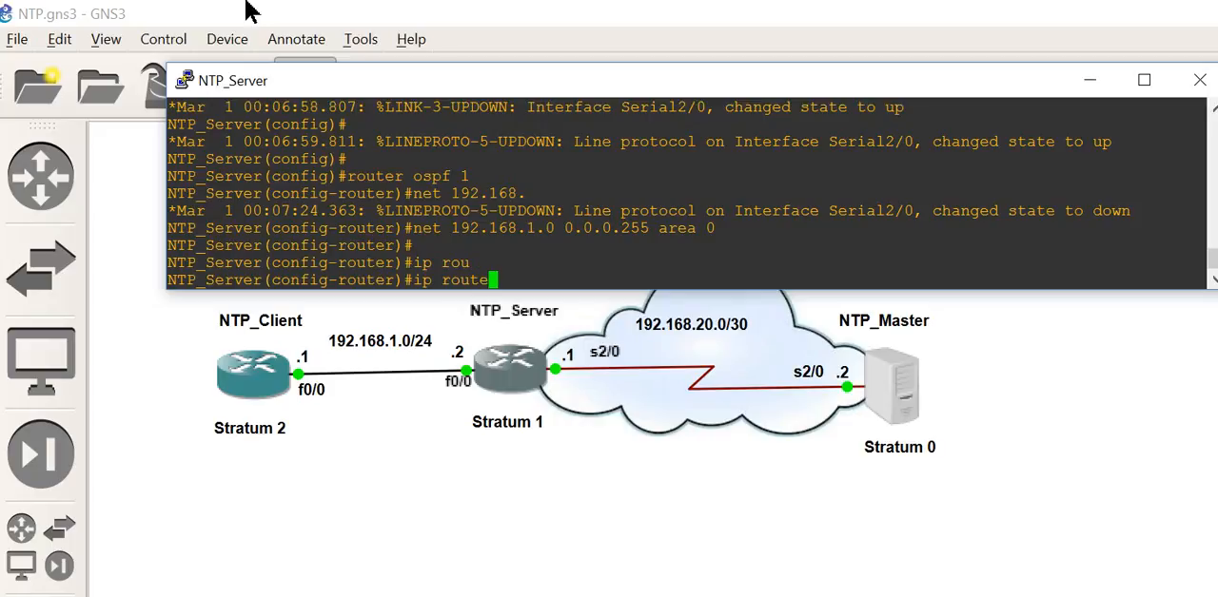
{"action": "type", "text": " 0.0.0.0 0.0.0.0"}
{"action": "type", "text": ".0 "}
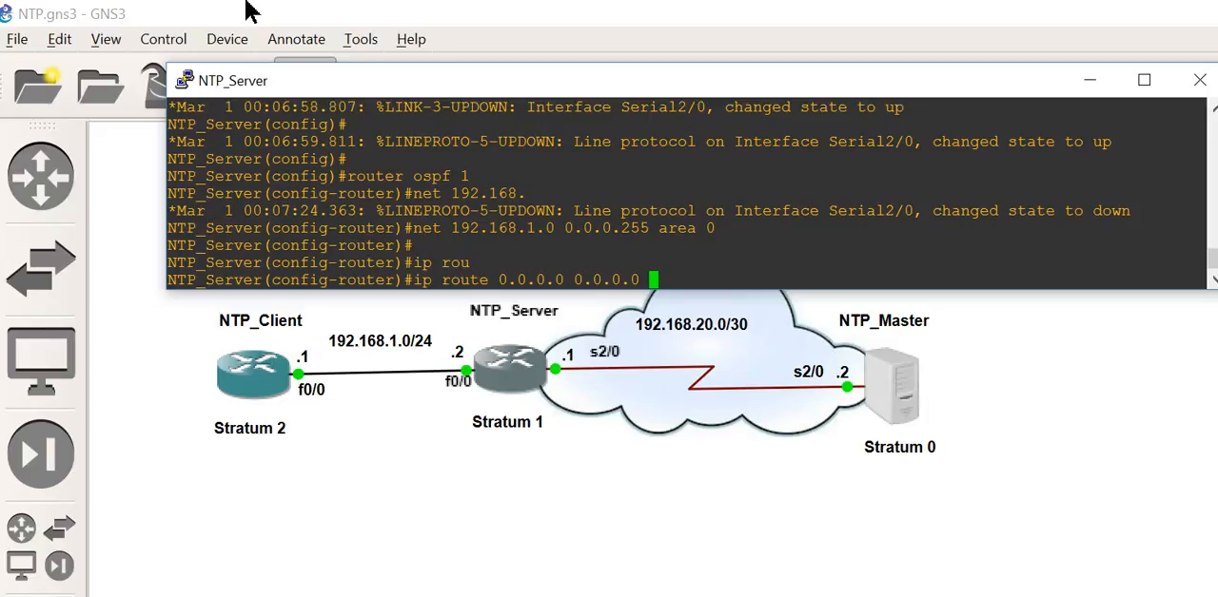
{"action": "type", "text": "192.168.20.2"}
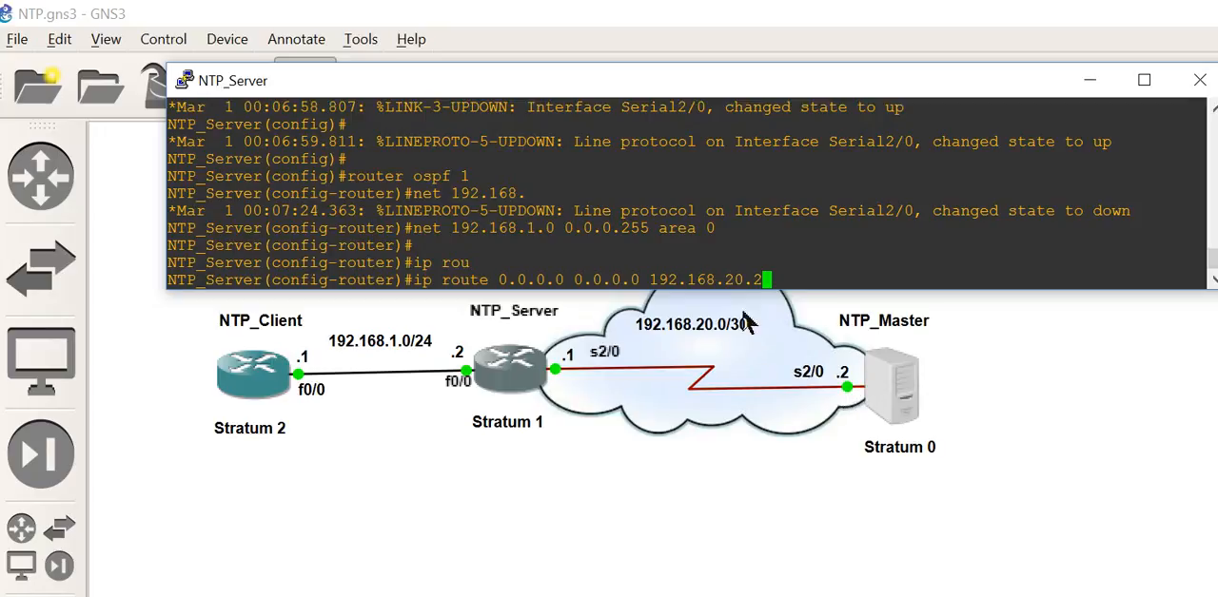
{"action": "key", "text": "Return"}
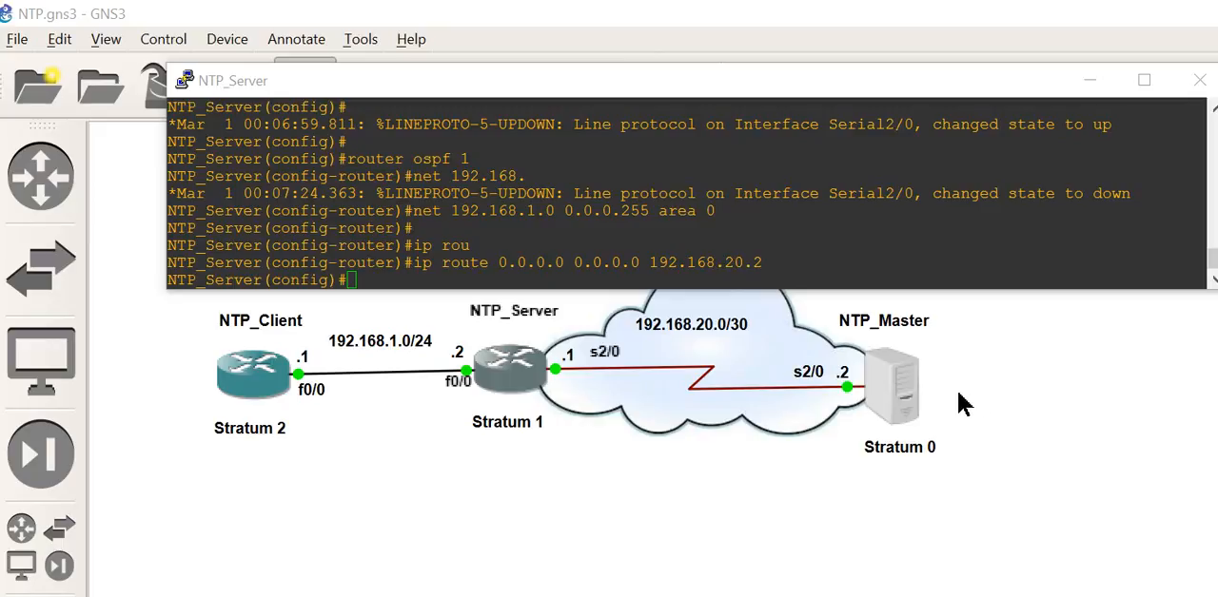
Step: Open the NTP_Master console and resize and reposition its window so the topology stays readable
{"action": "right_click", "coordinate": [891, 400]}
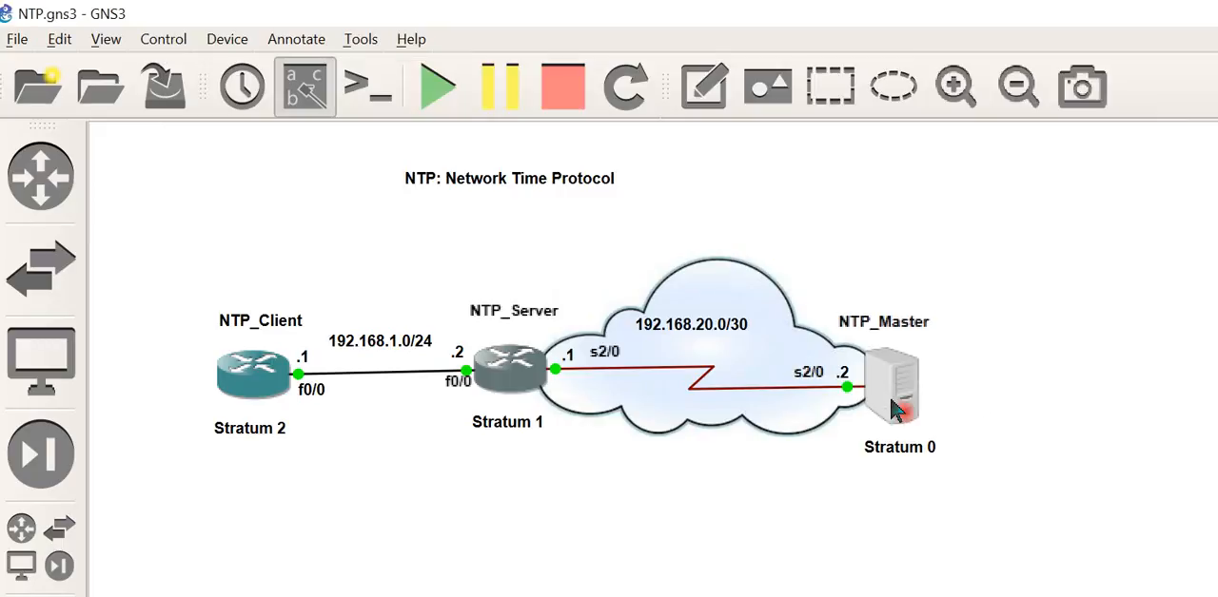
{"action": "left_click", "coordinate": [942, 145]}
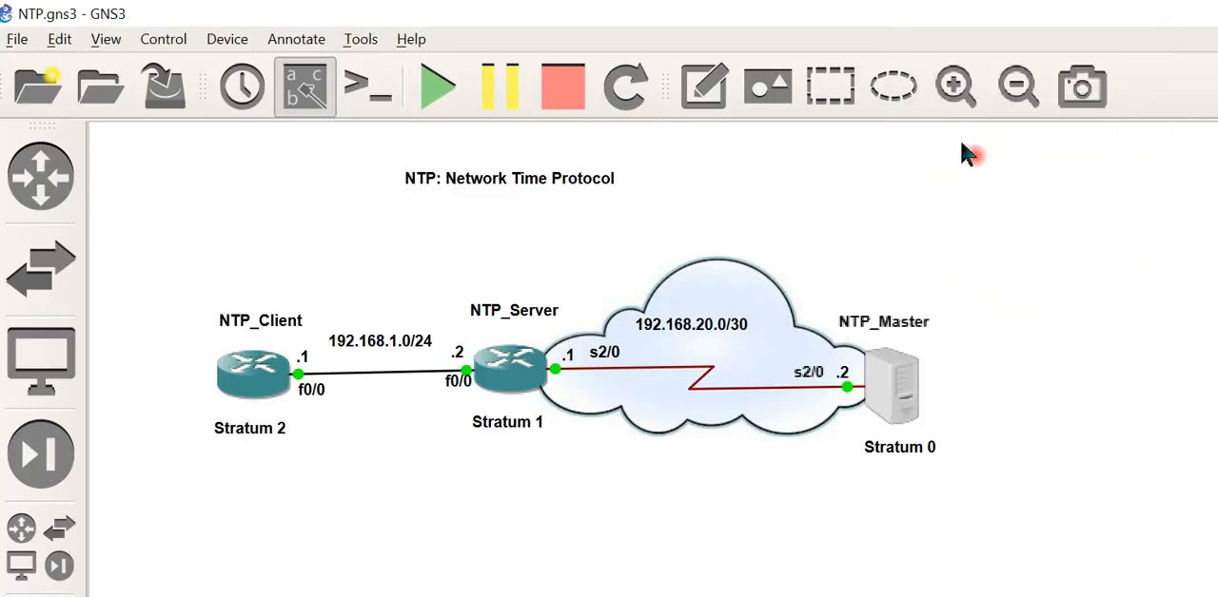
{"action": "key", "text": "Return"}
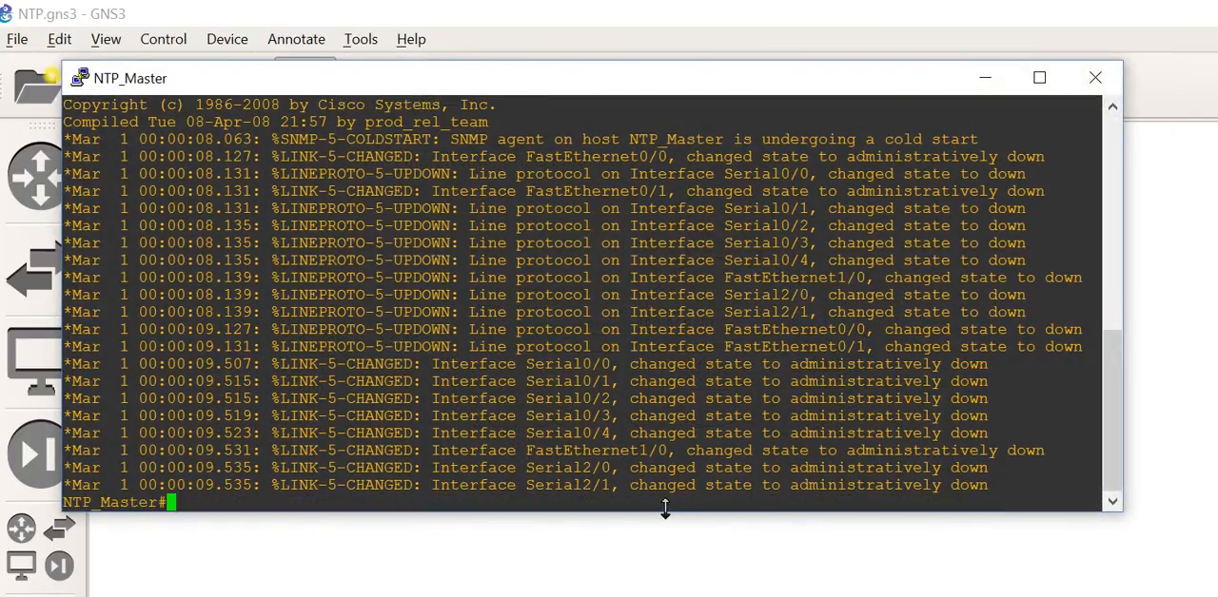
{"action": "left_click_drag", "start_coordinate": [664, 509], "coordinate": [770, 233]}
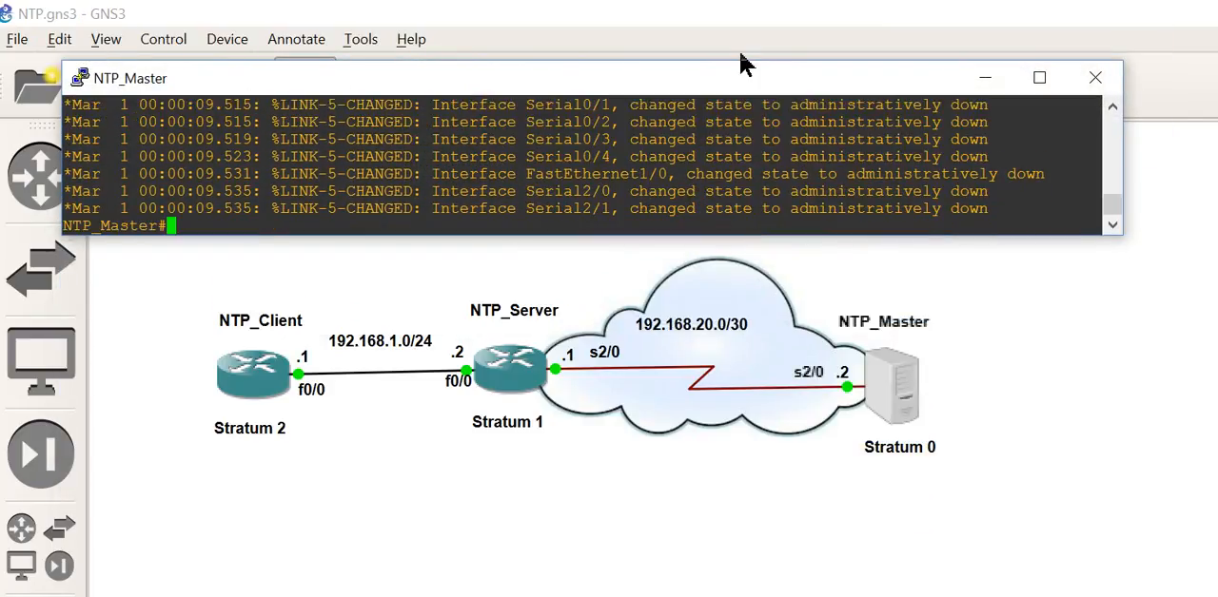
{"action": "left_click_drag", "start_coordinate": [723, 84], "coordinate": [877, 128]}
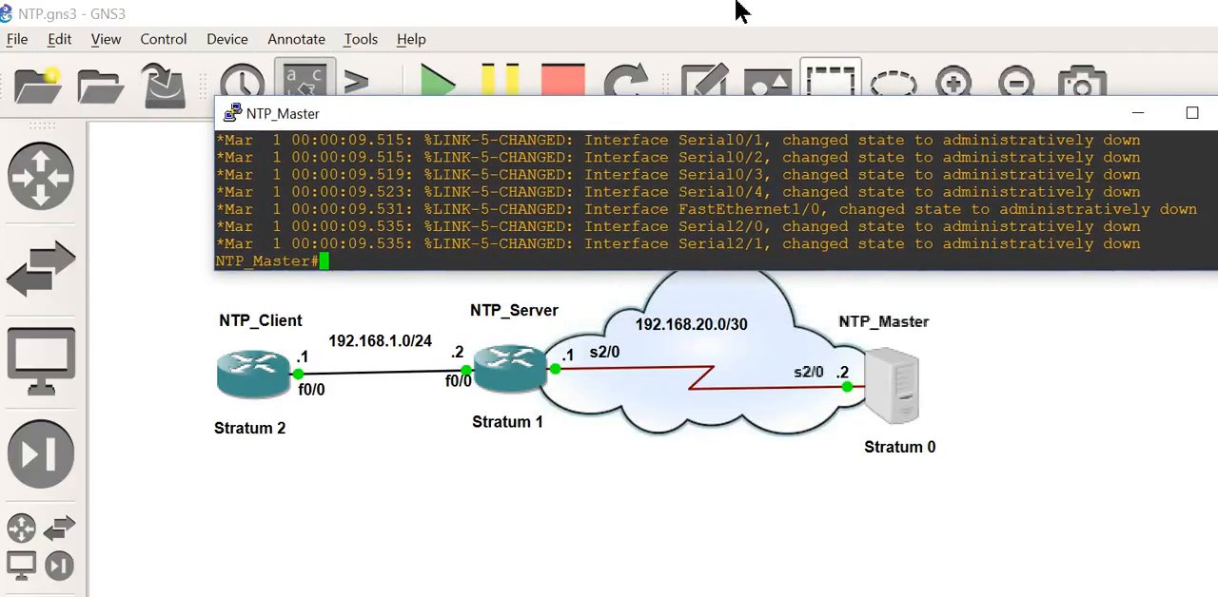
{"action": "key", "text": "Return"}
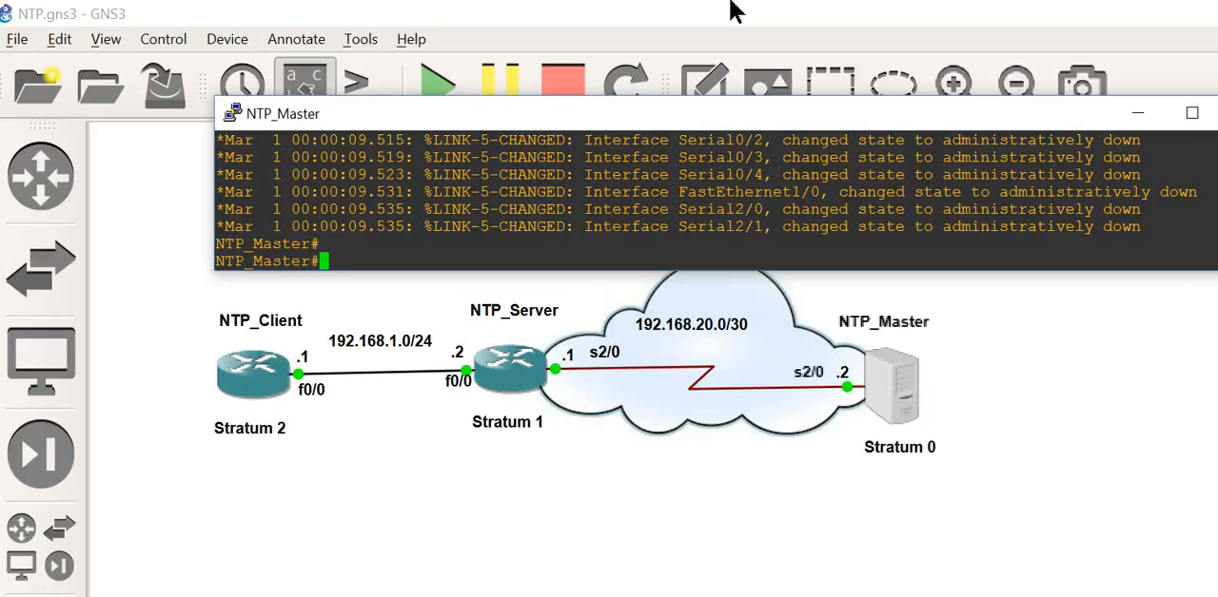
Step: Enter global configuration mode on NTP_Master and open serial interface s 2/0 for configuration
{"action": "type", "text": "conf t"}
{"action": "key", "text": "Return"}
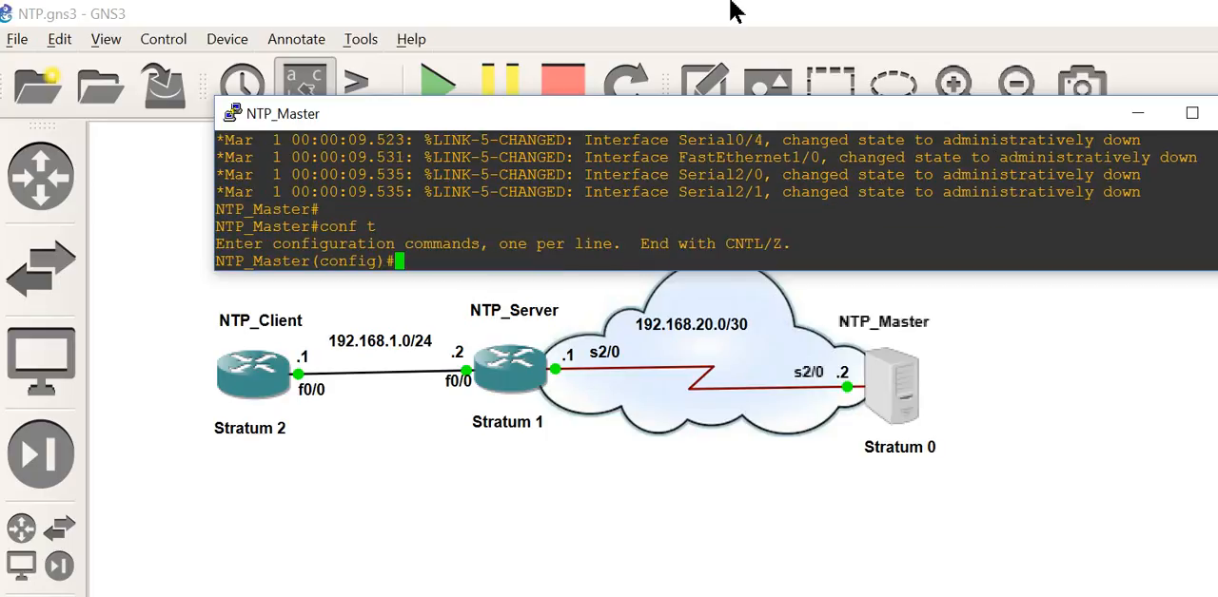
{"action": "type", "text": "int s 2/0"}
{"action": "key", "text": "Return"}
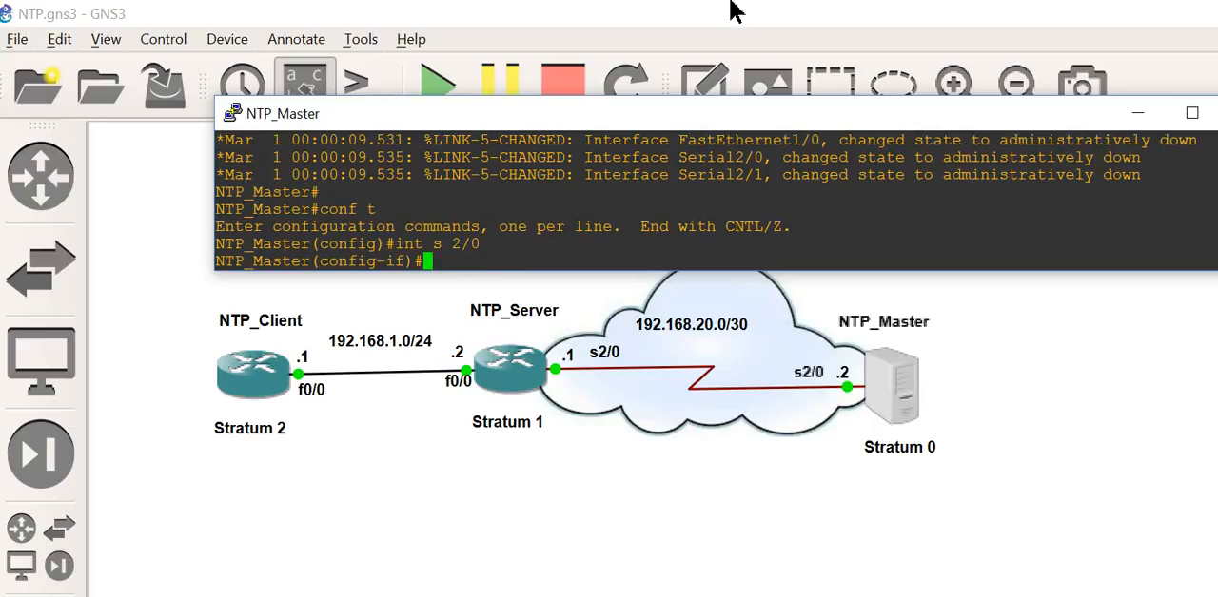
Step: Assign IP address 192.168.20.2 with mask 255.255.255.252 to NTP_Master's serial interface s 2/0
{"action": "type", "text": "ip add 192.168."}
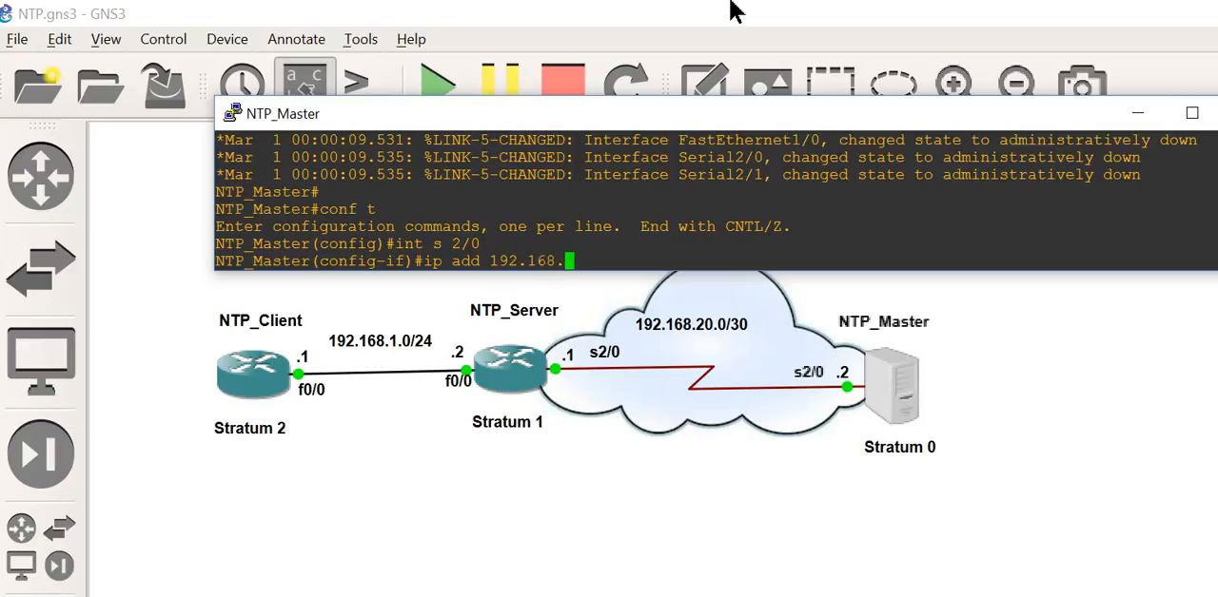
{"action": "type", "text": "20.2 255.255.255"}
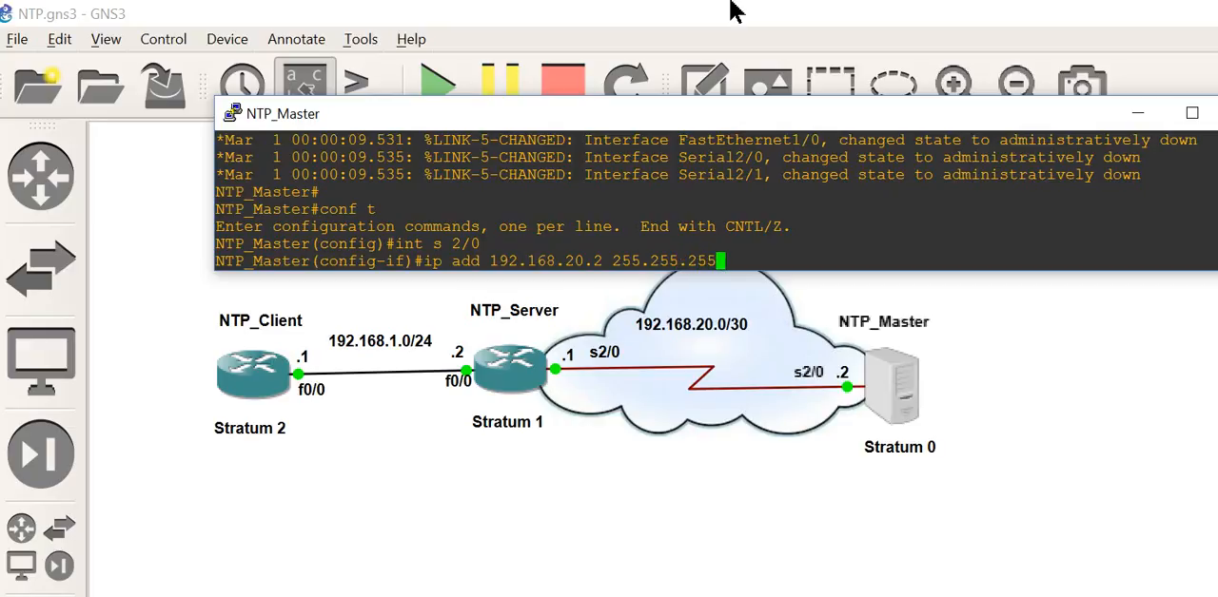
{"action": "type", "text": ".252"}
{"action": "key", "text": "Return"}
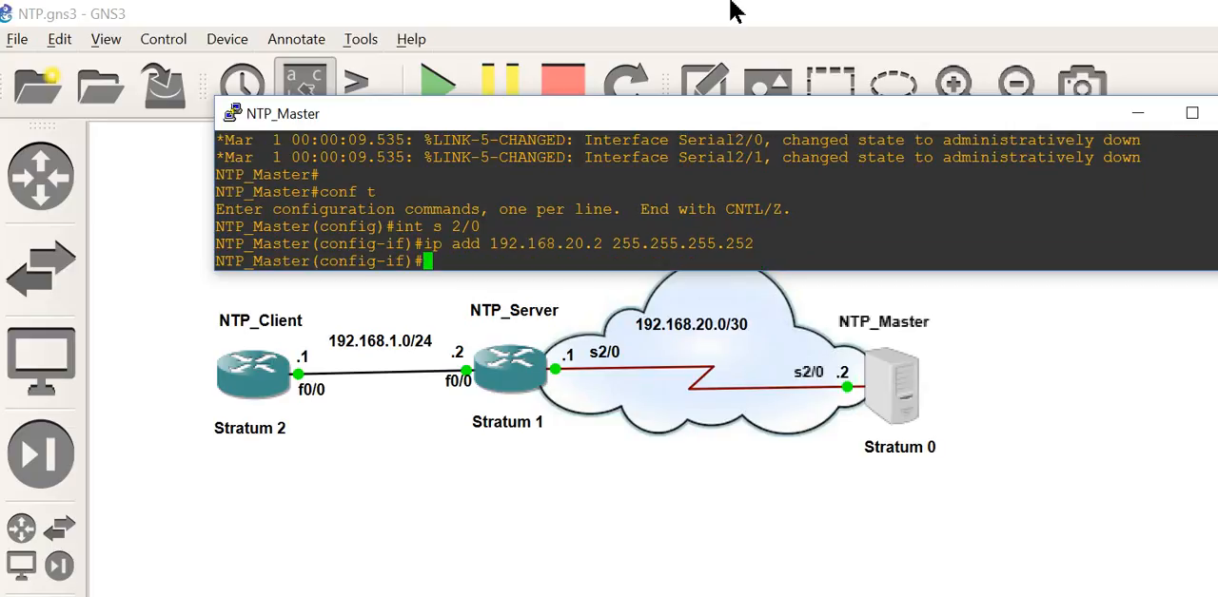
Step: Enable NTP_Master's serial interface s 2/0 with no shut and exit to global configuration mode
{"action": "type", "text": "no shut"}
{"action": "key", "text": "Return"}
{"action": "type", "text": "exit"}
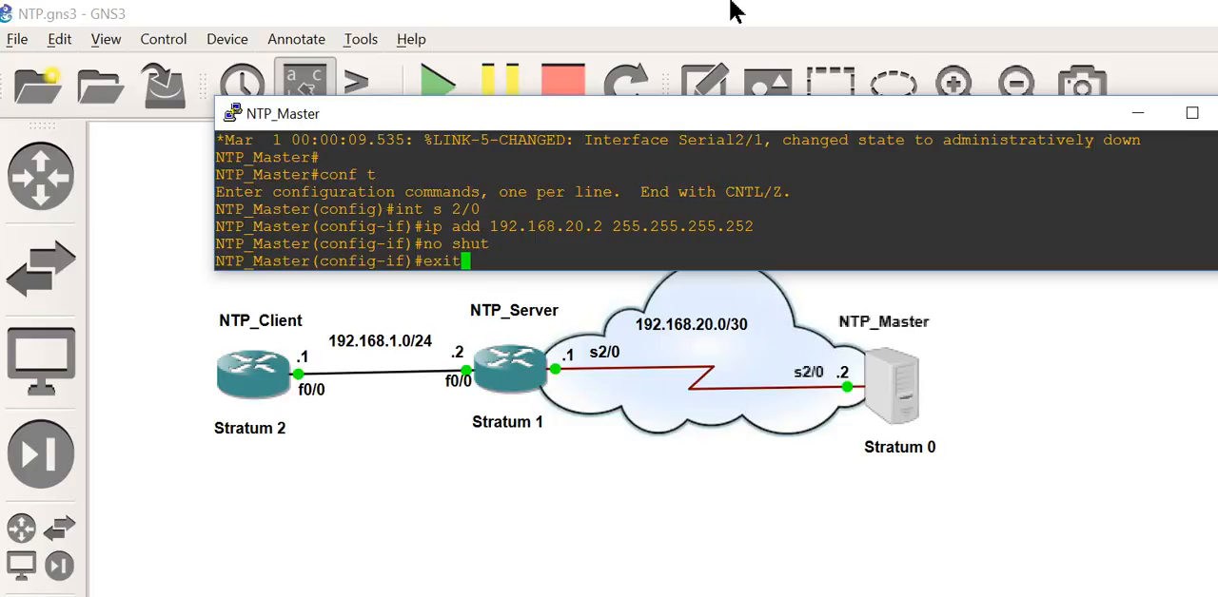
{"action": "key", "text": "Return"}
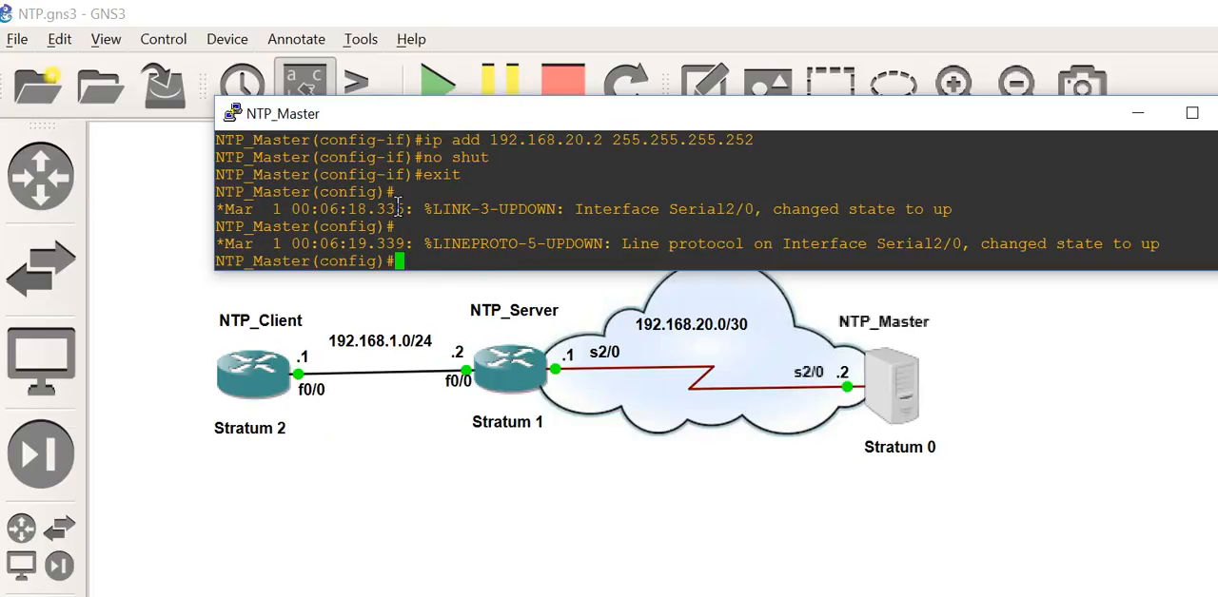
Step: Add a default static route 0.0.0.0 0.0.0.0 on NTP_Master with next hop 192.168.20.1
{"action": "type", "text": "ip rtoute"}
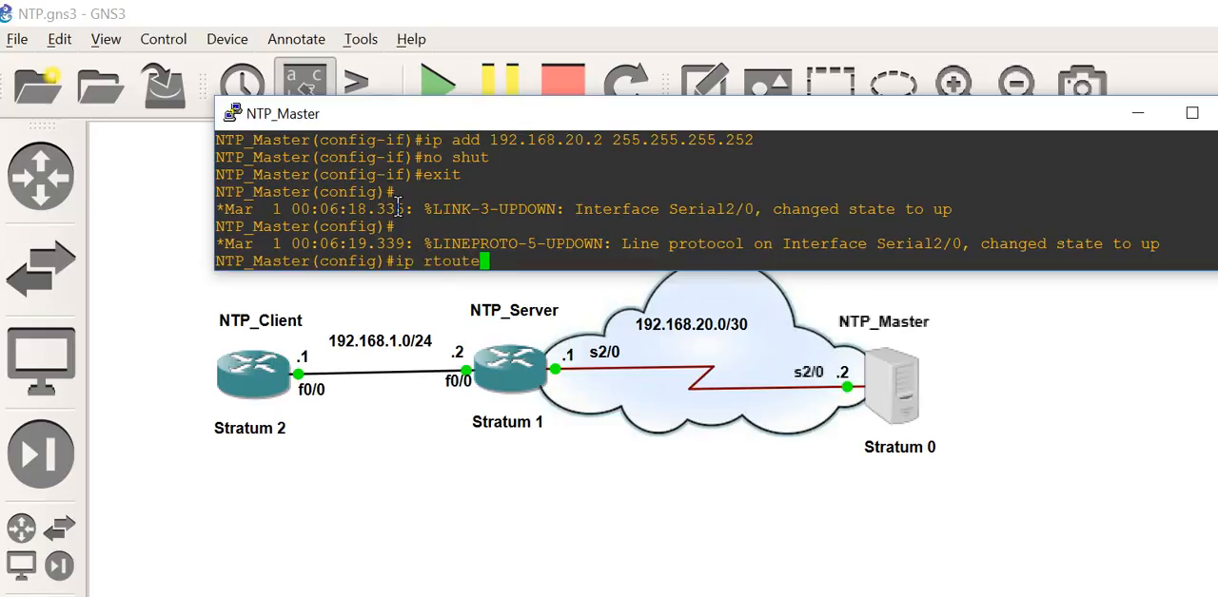
{"action": "key", "text": "BackSpace"}
{"action": "key", "text": "BackSpace"}
{"action": "key", "text": "BackSpace"}
{"action": "key", "text": "BackSpace"}
{"action": "key", "text": "BackSpace"}
{"action": "key", "text": "BackSpace"}
{"action": "type", "text": "route 0.0.0.0 0.0.0.0 "}
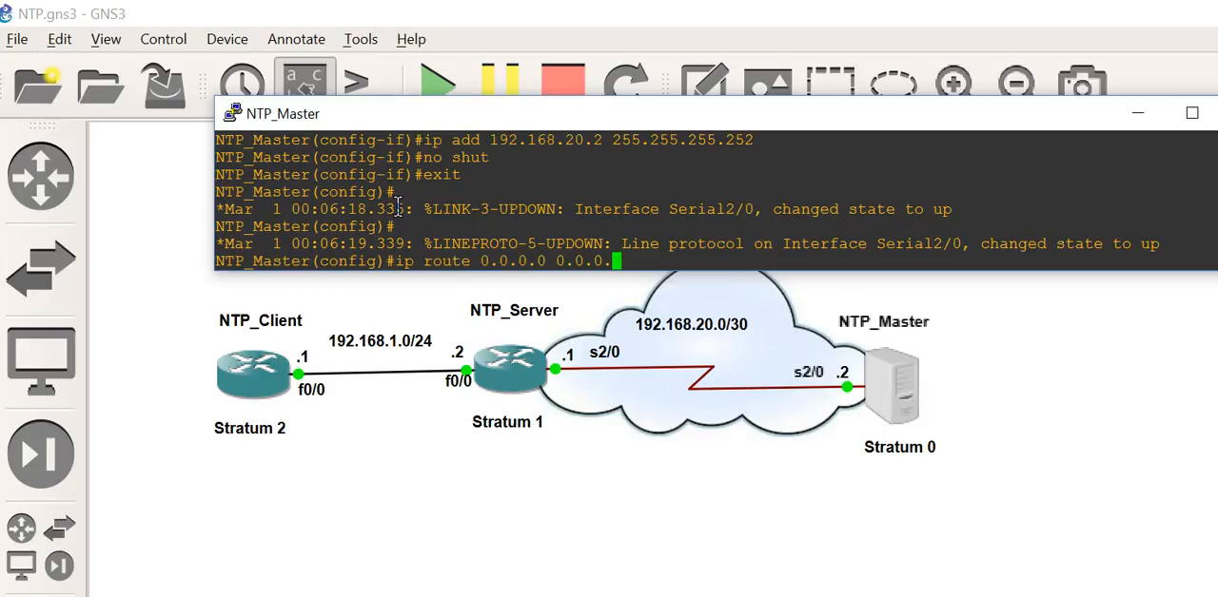
{"action": "type", "text": "192.168."}
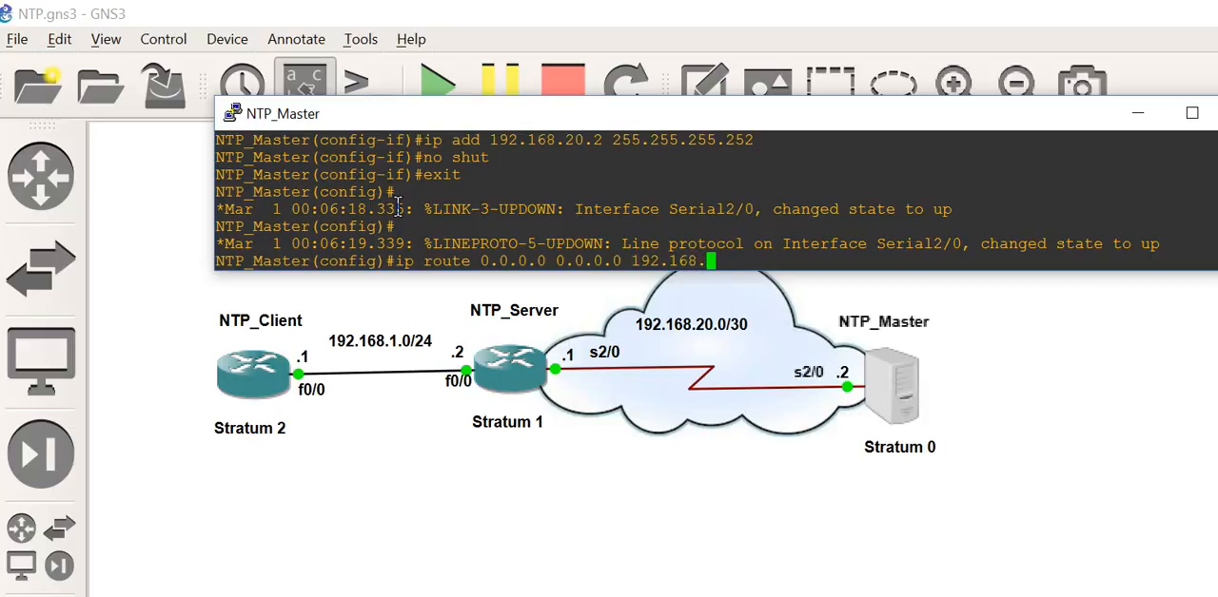
{"action": "type", "text": "20.1"}
{"action": "key", "text": "Return"}
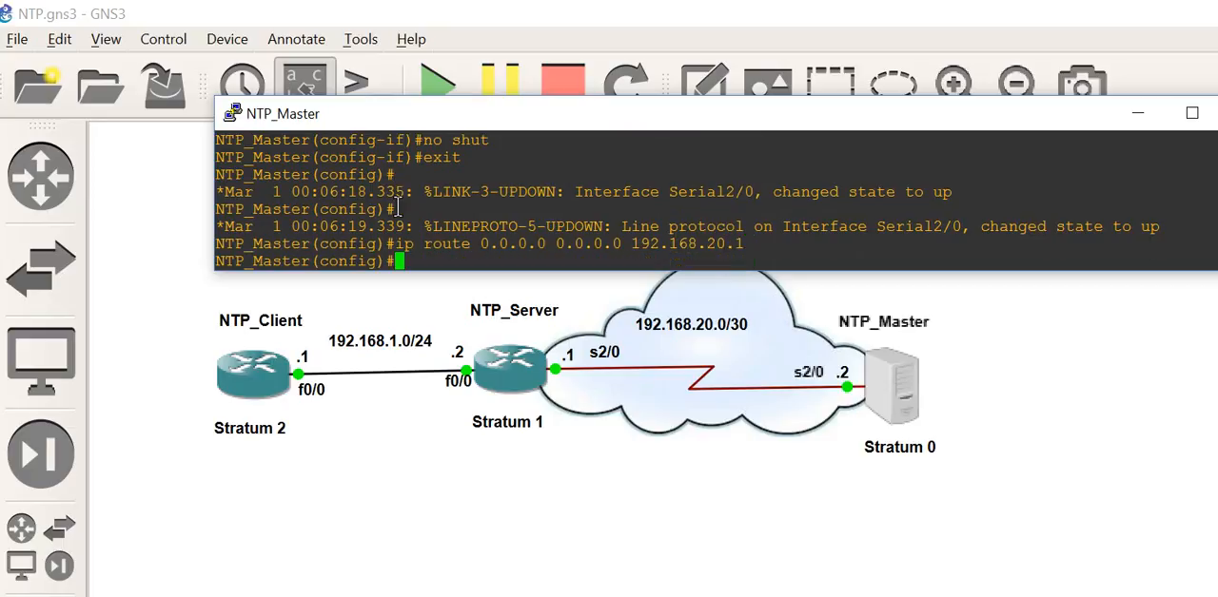
Step: Leave configuration mode on NTP_Master and ping NTP_Server's serial address 192.168.20.1
{"action": "key", "text": "ctrl+z"}
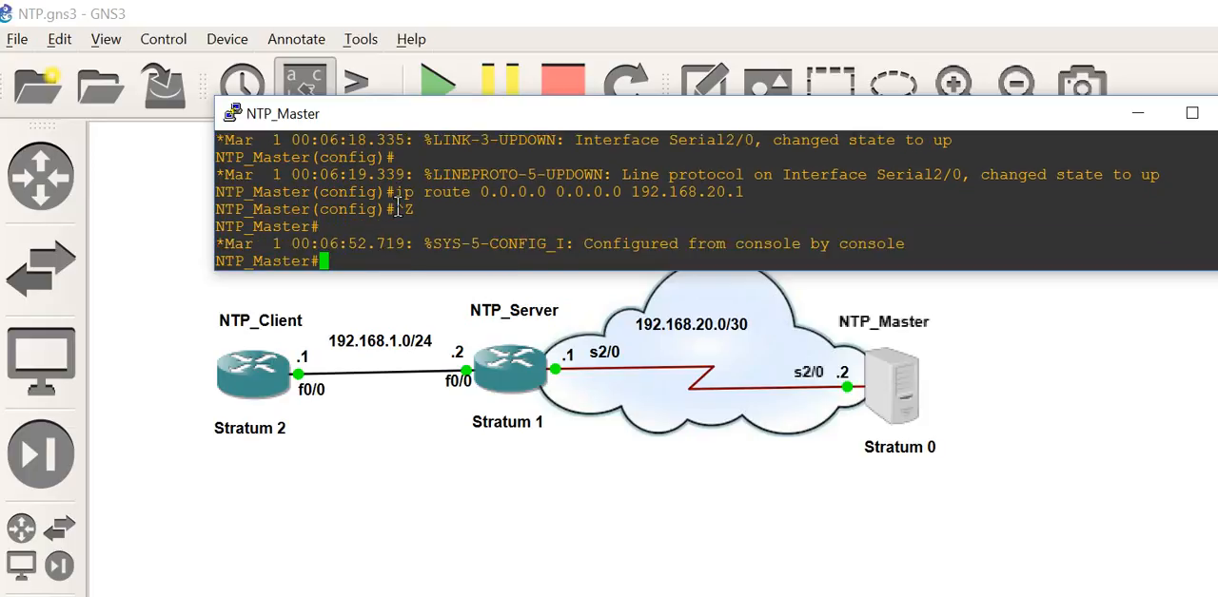
{"action": "key", "text": "Return"}
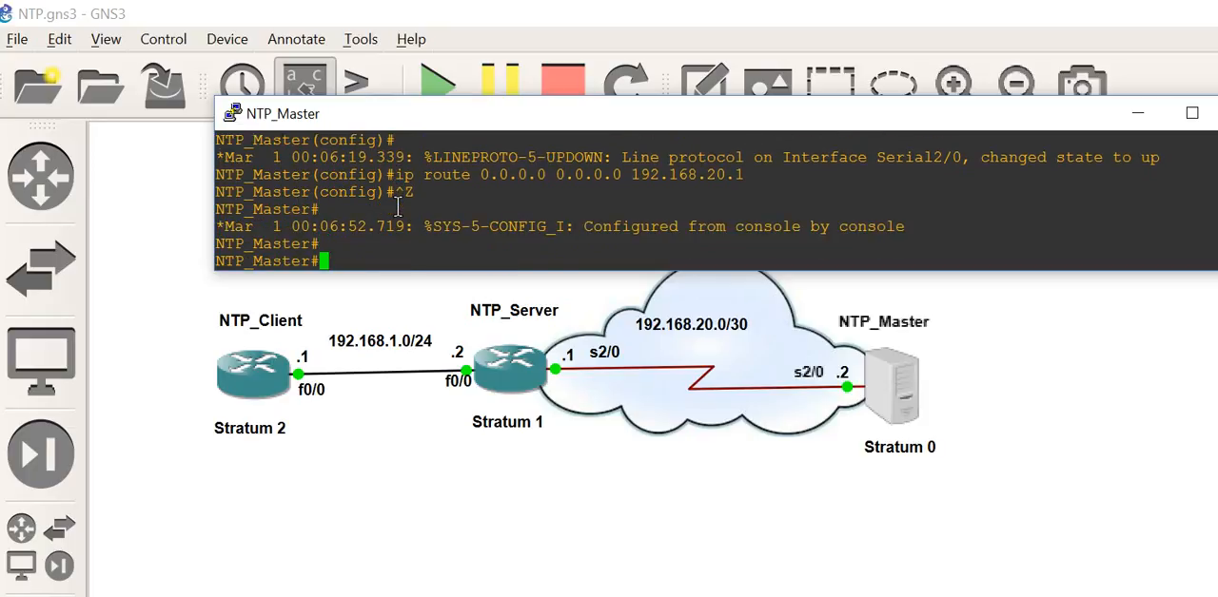
{"action": "type", "text": "ping 192.168."}
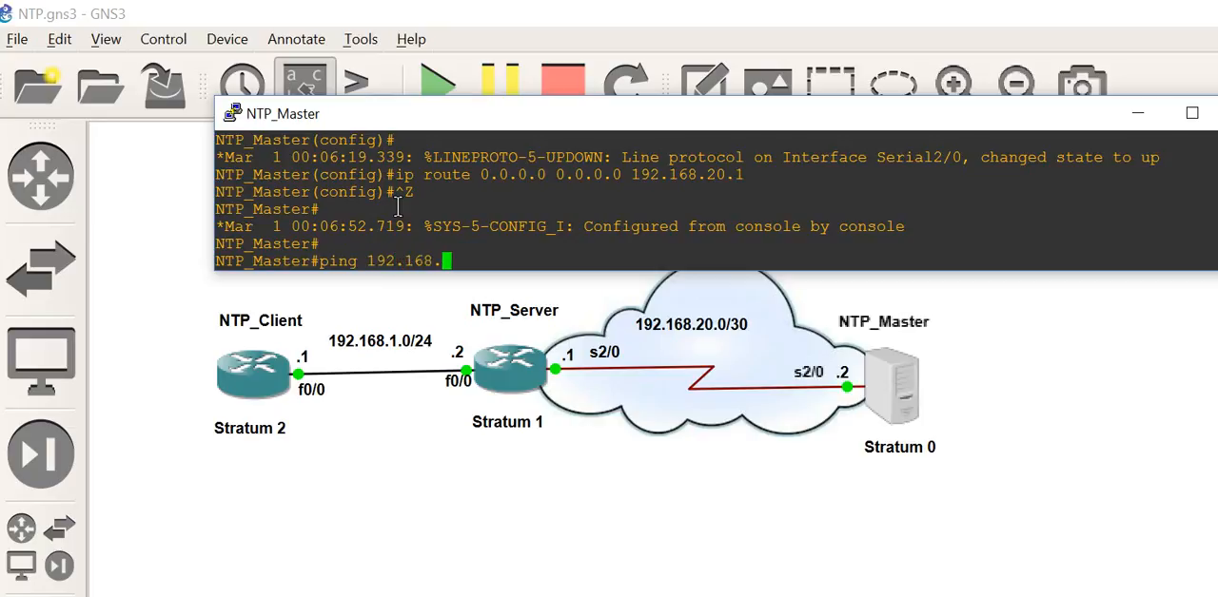
{"action": "type", "text": "20.1"}
{"action": "key", "text": "Return"}
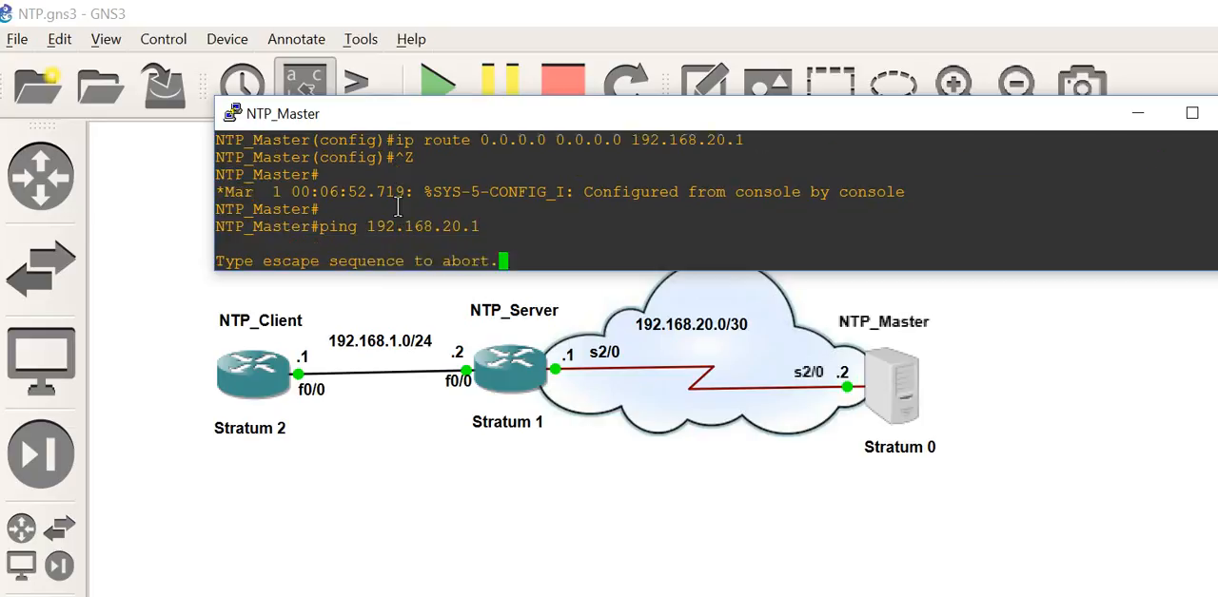